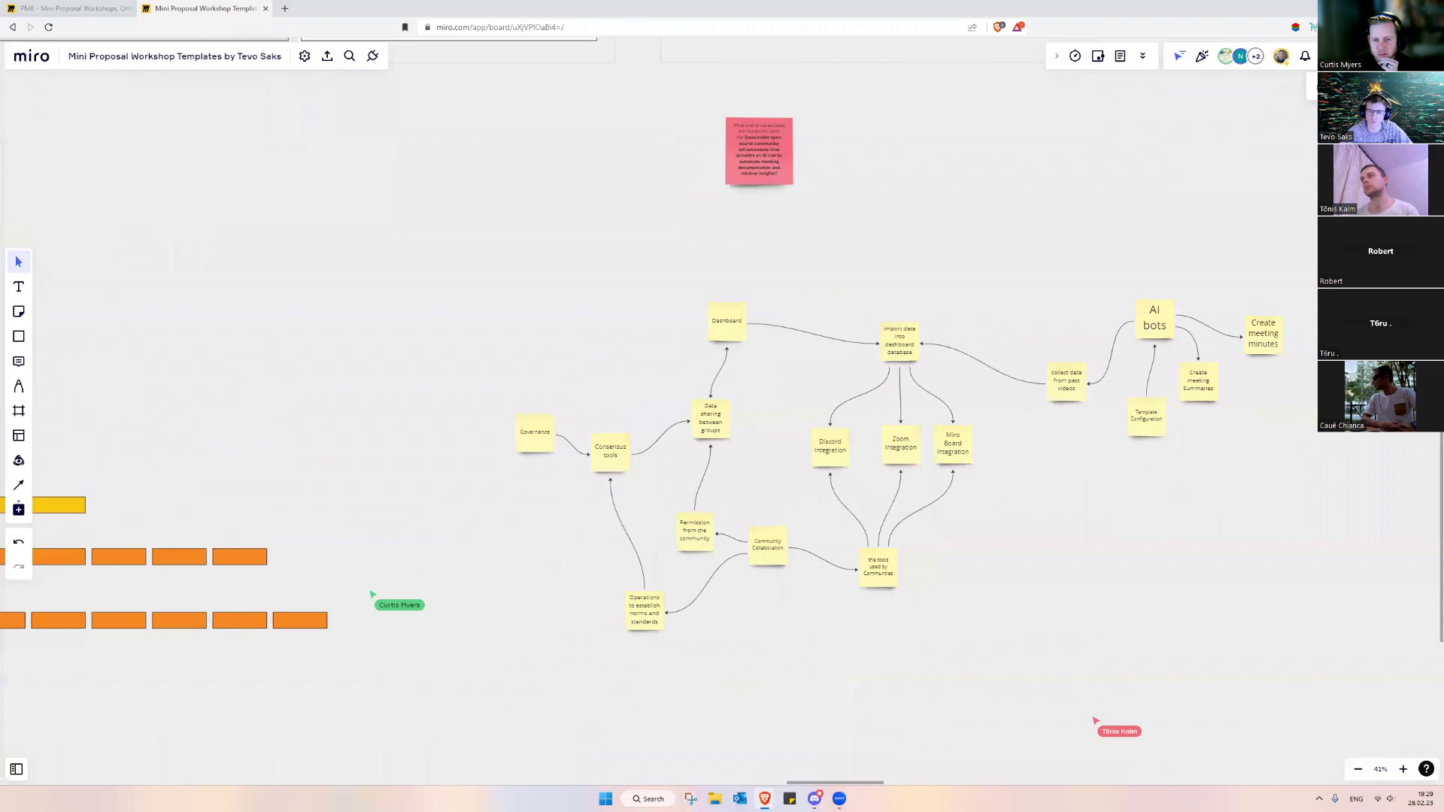
# Duplicate the "Permission from the community" note as a white note reading "What about the "permissionless network" principle and it's open source aspects?".
pyautogui.scroll(3, 660, 410)
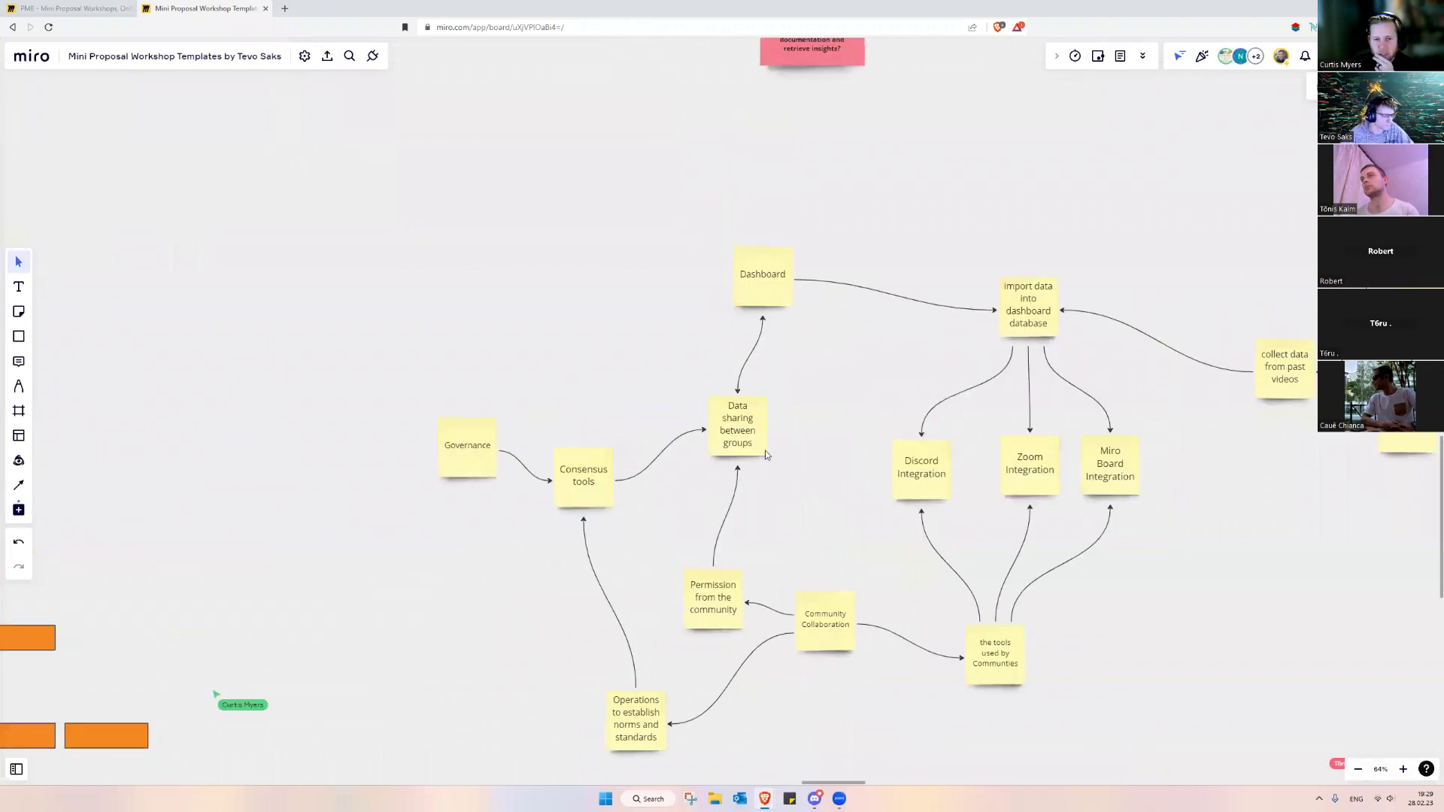
pyautogui.click(721, 596)
pyautogui.hotkey('ctrl', 'd')
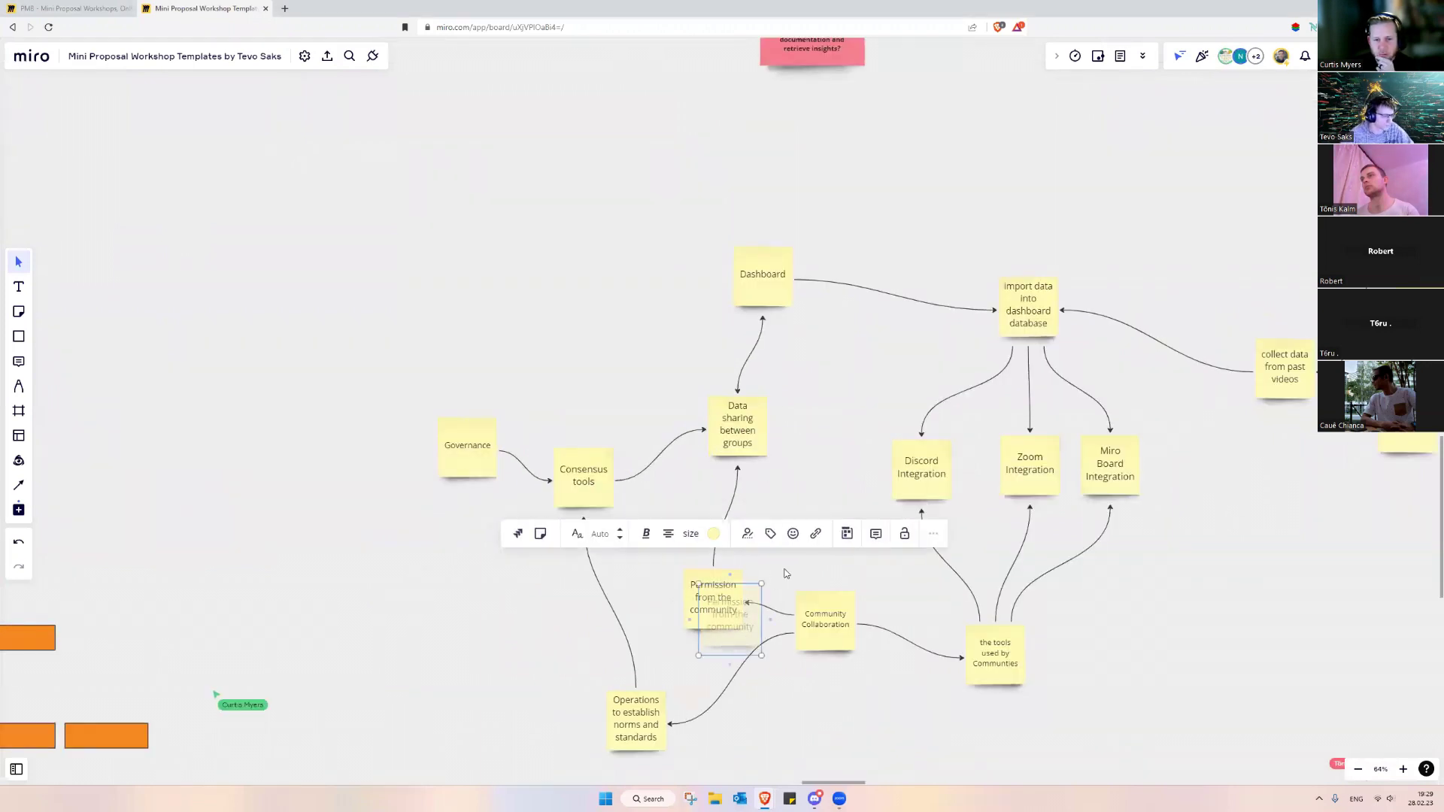
pyautogui.tripleClick(735, 623)
pyautogui.write('What about the "permissionless network" principle and it\'s open source aspects?')
pyautogui.click(718, 533)
pyautogui.click(685, 570)
pyautogui.moveTo(710, 620)
pyautogui.mouseDown()
pyautogui.moveTo(778, 532)
pyautogui.moveTo(728, 590)
pyautogui.moveTo(750, 583)
pyautogui.mouseUp()
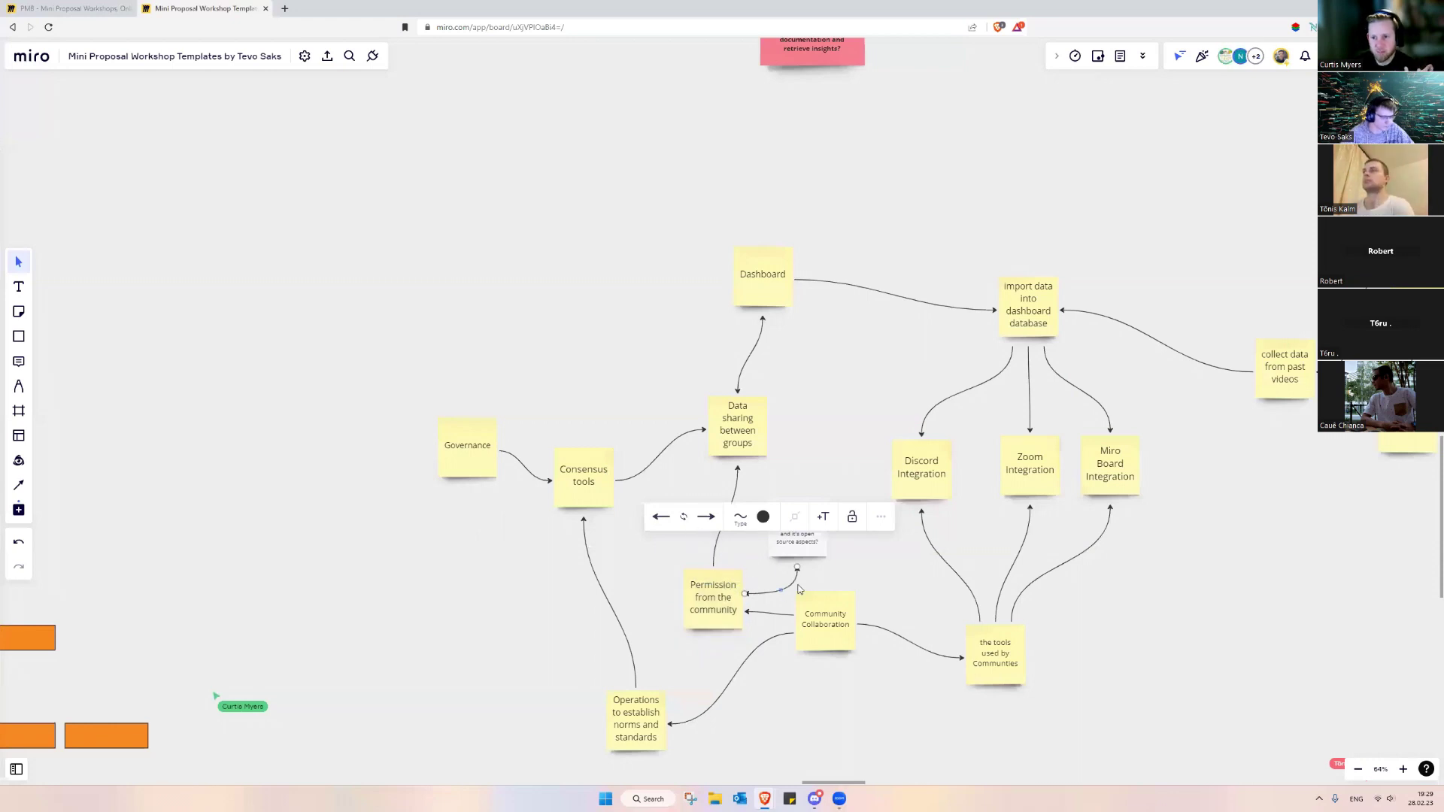
# Undo the last connector, draw an arrow from "Permission from the community" to the white question note, and nudge that note slightly.
pyautogui.hotkey('ctrl', 'z')
pyautogui.click(696, 591)
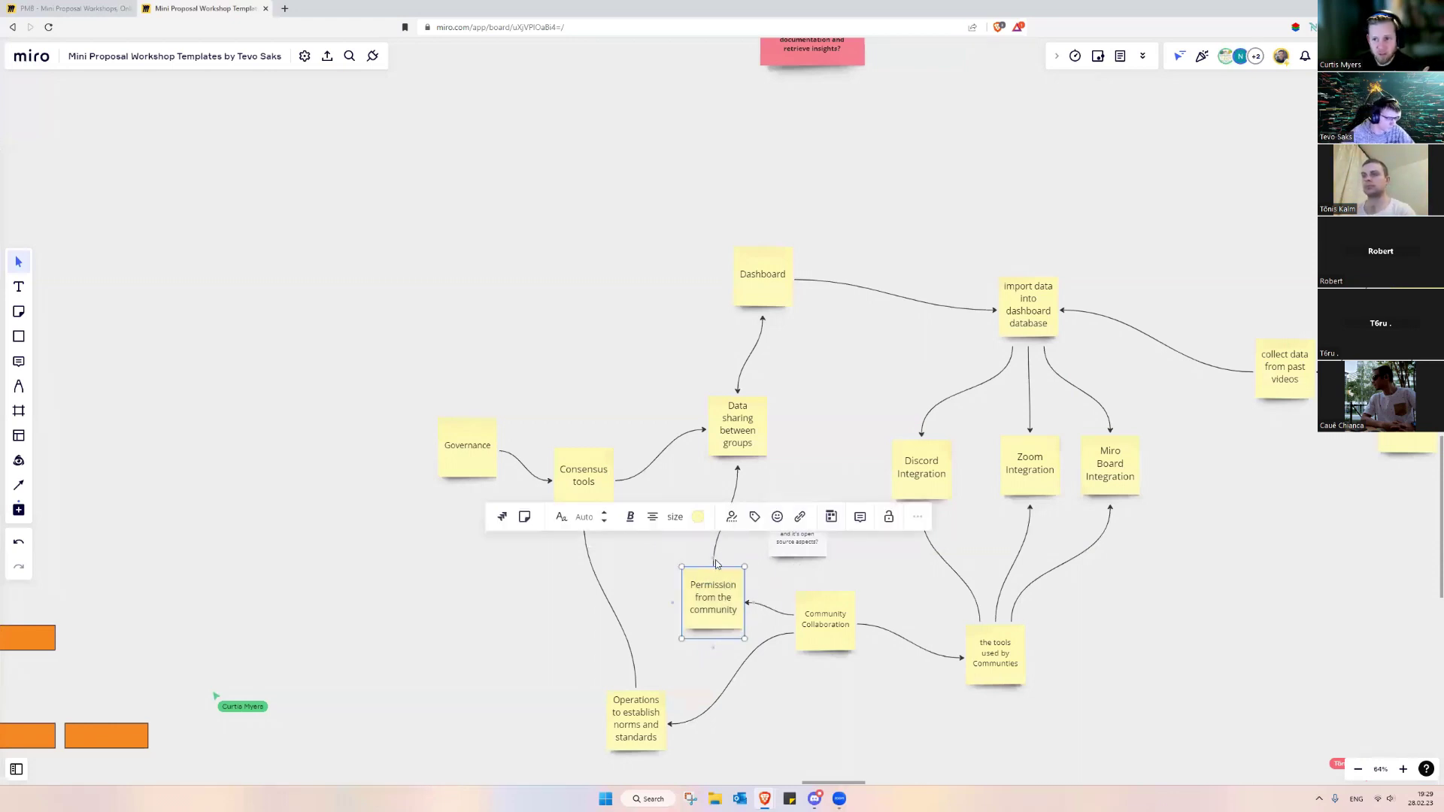
pyautogui.moveTo(716, 563); pyautogui.dragTo(783, 547)
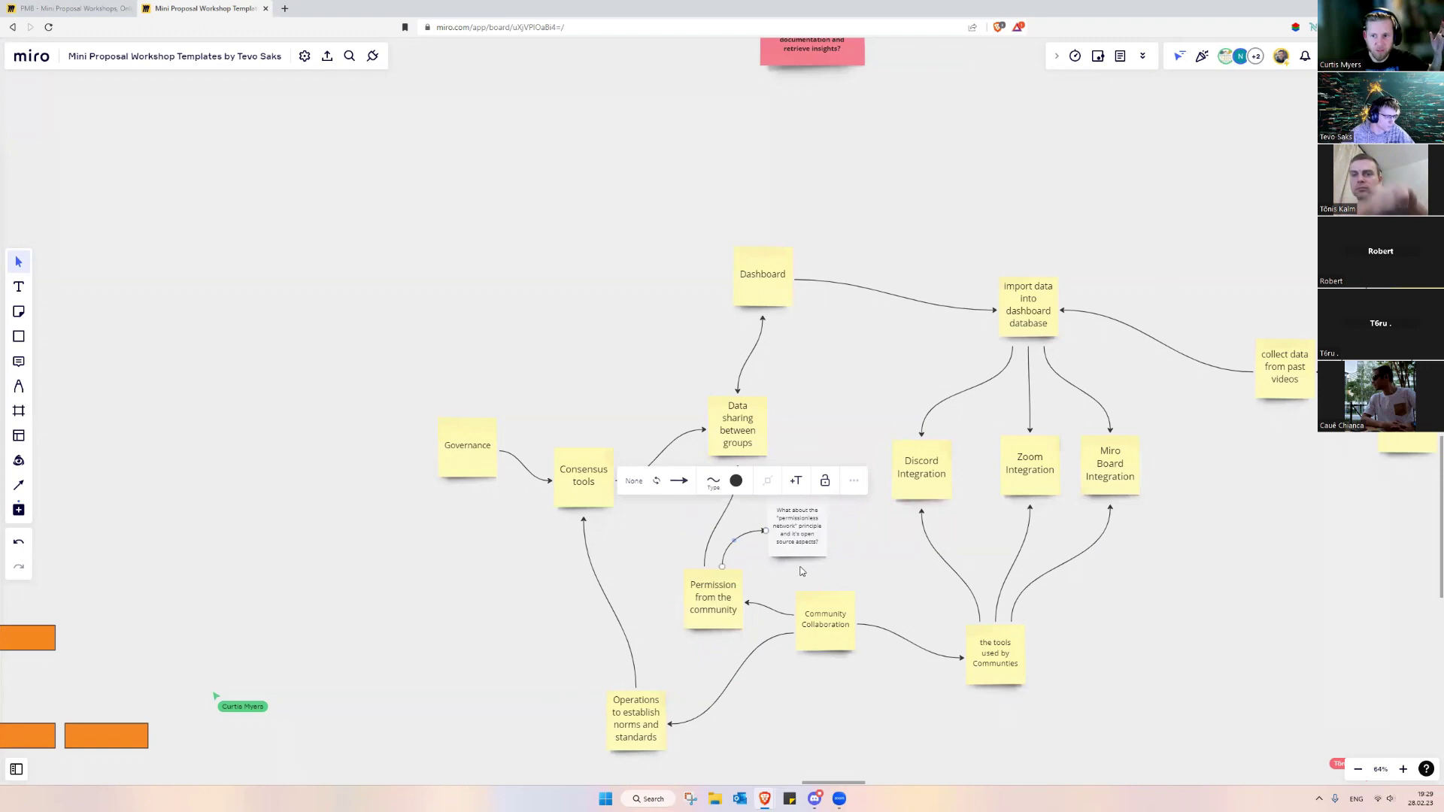
pyautogui.click(832, 580)
pyautogui.moveTo(809, 541); pyautogui.dragTo(812, 536)
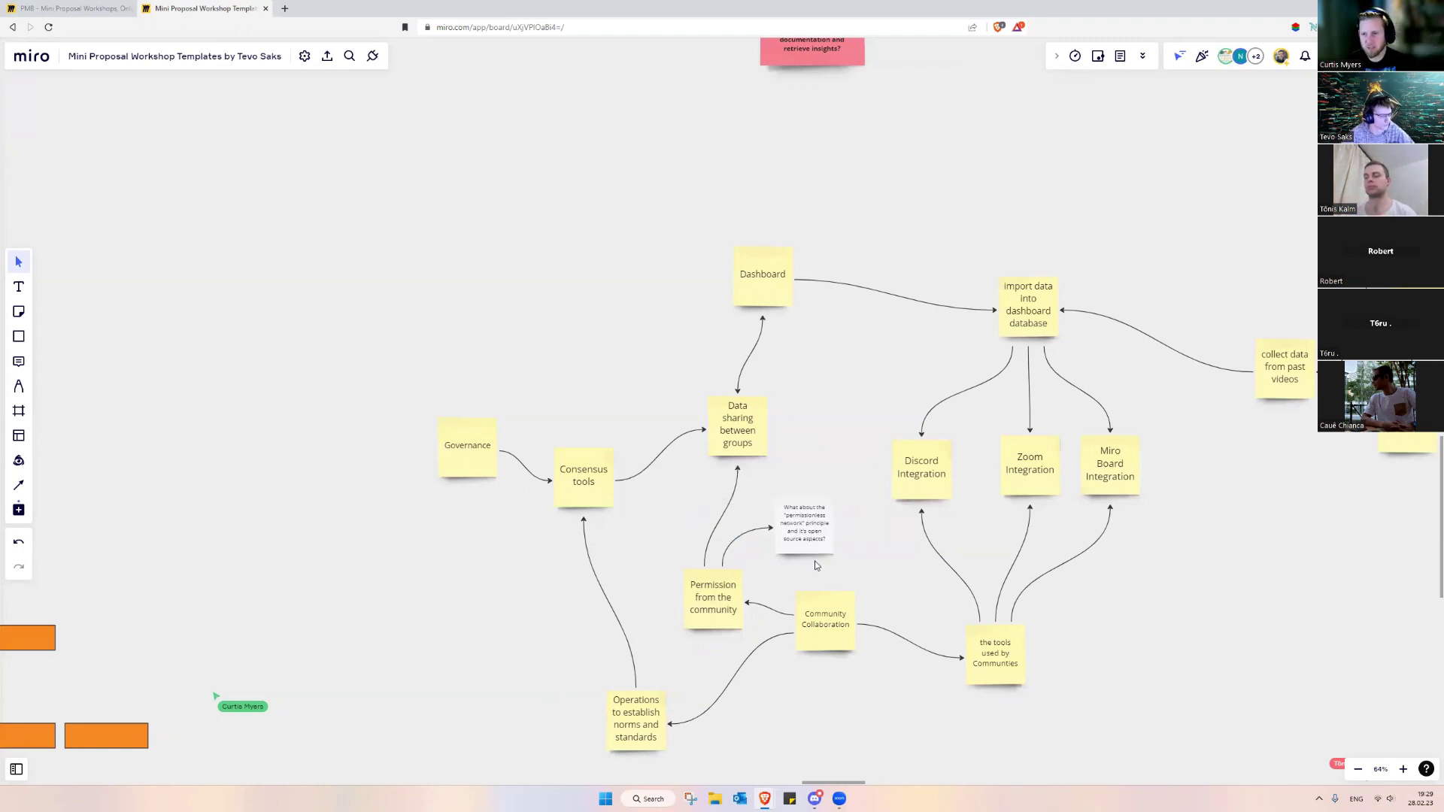
# Copy the three orange tool notes and their two linked yellow notes near Risks, and paste them by the components diagram.
pyautogui.scroll(-2, 816, 564)
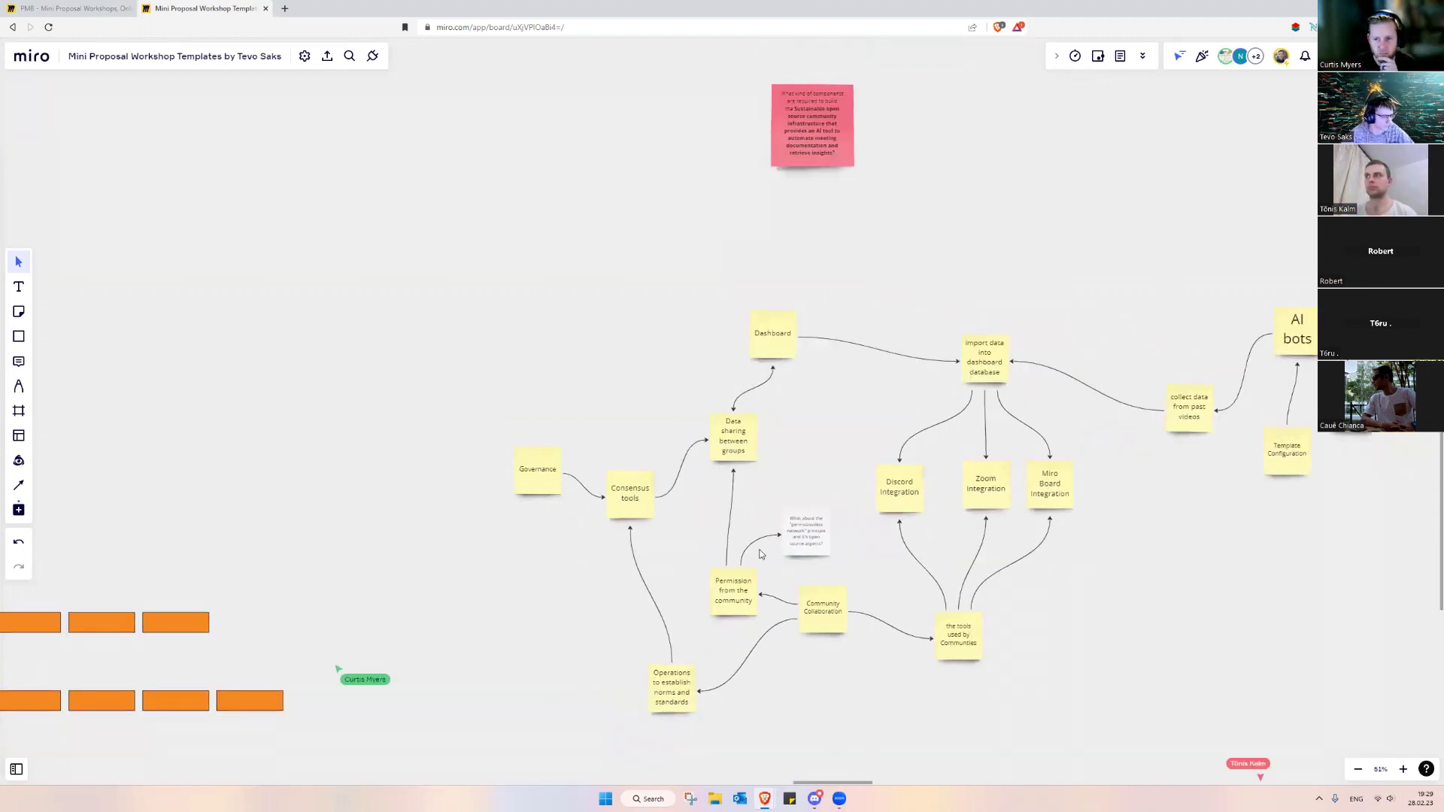
pyautogui.scroll(2, 786, 520)
pyautogui.scroll(-2, 779, 519)
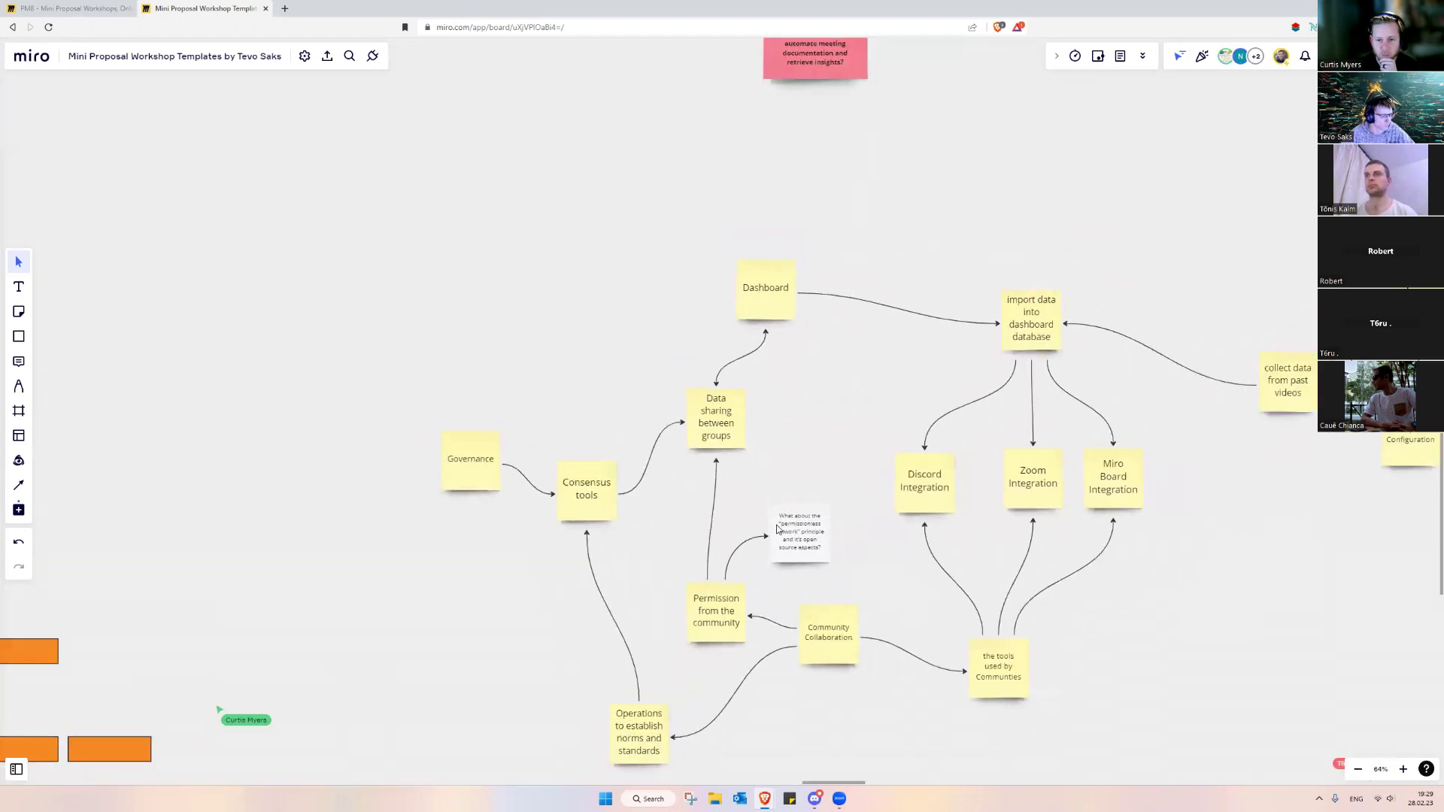
pyautogui.scroll(2, 761, 536)
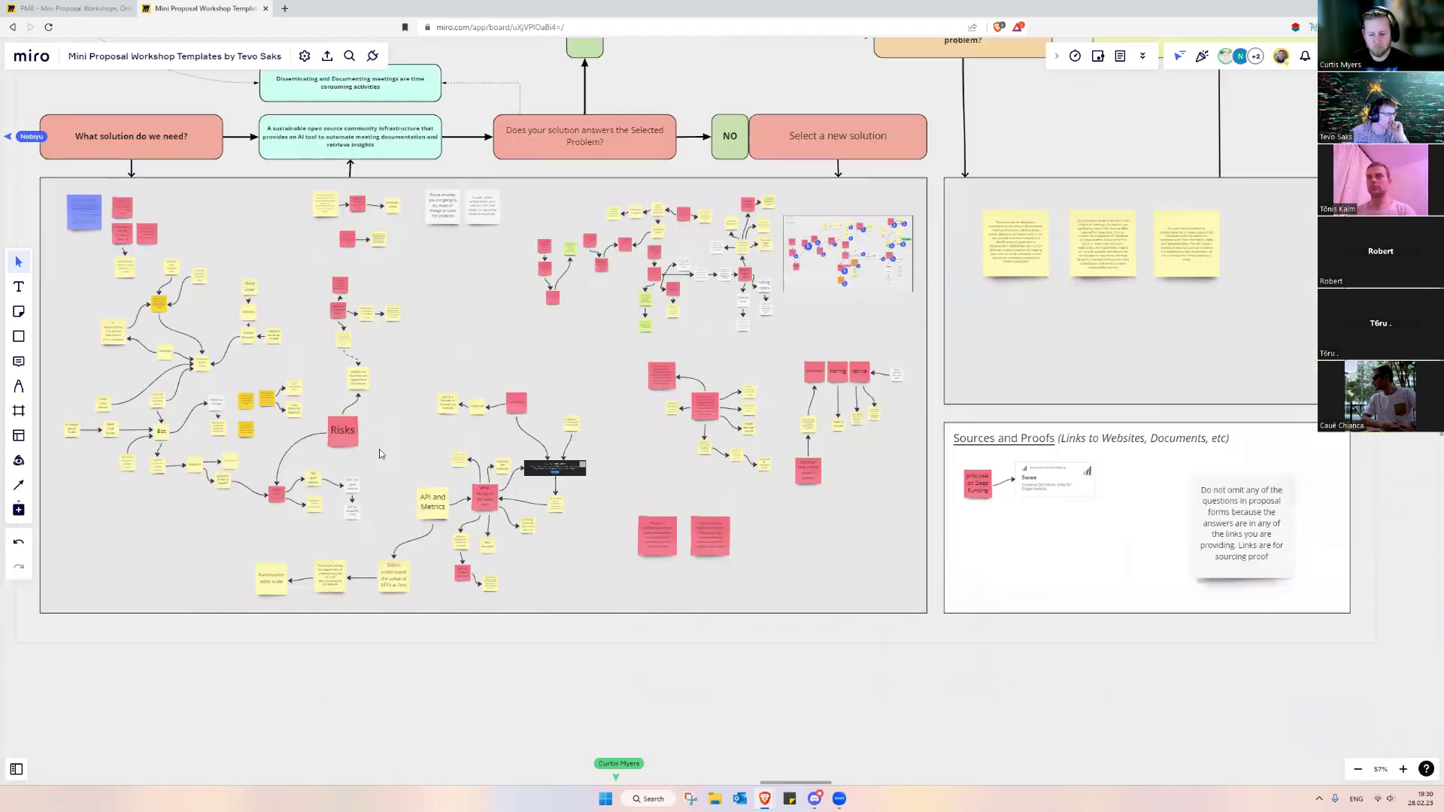
pyautogui.scroll(5, 423, 489)
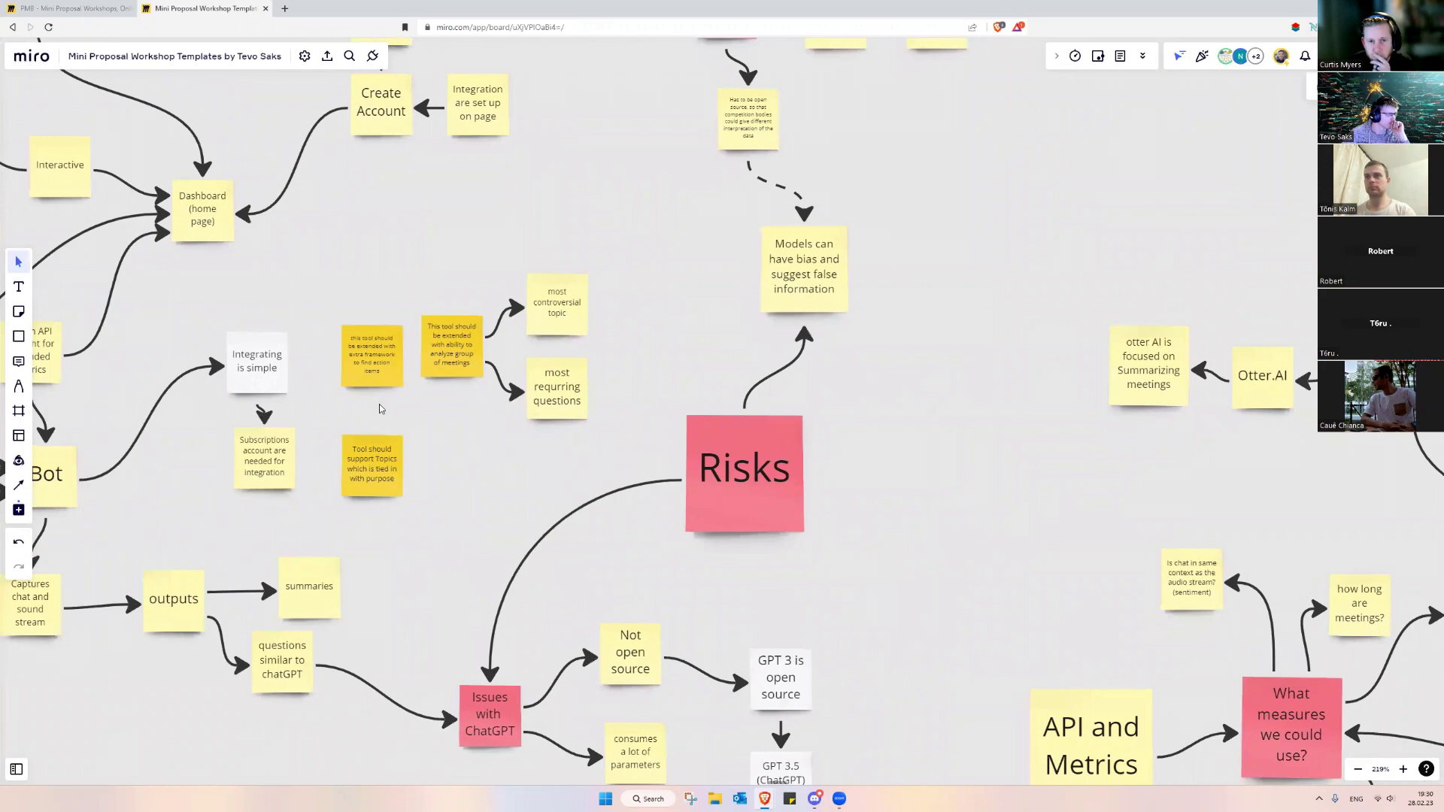
pyautogui.moveTo(327, 287); pyautogui.dragTo(467, 502)
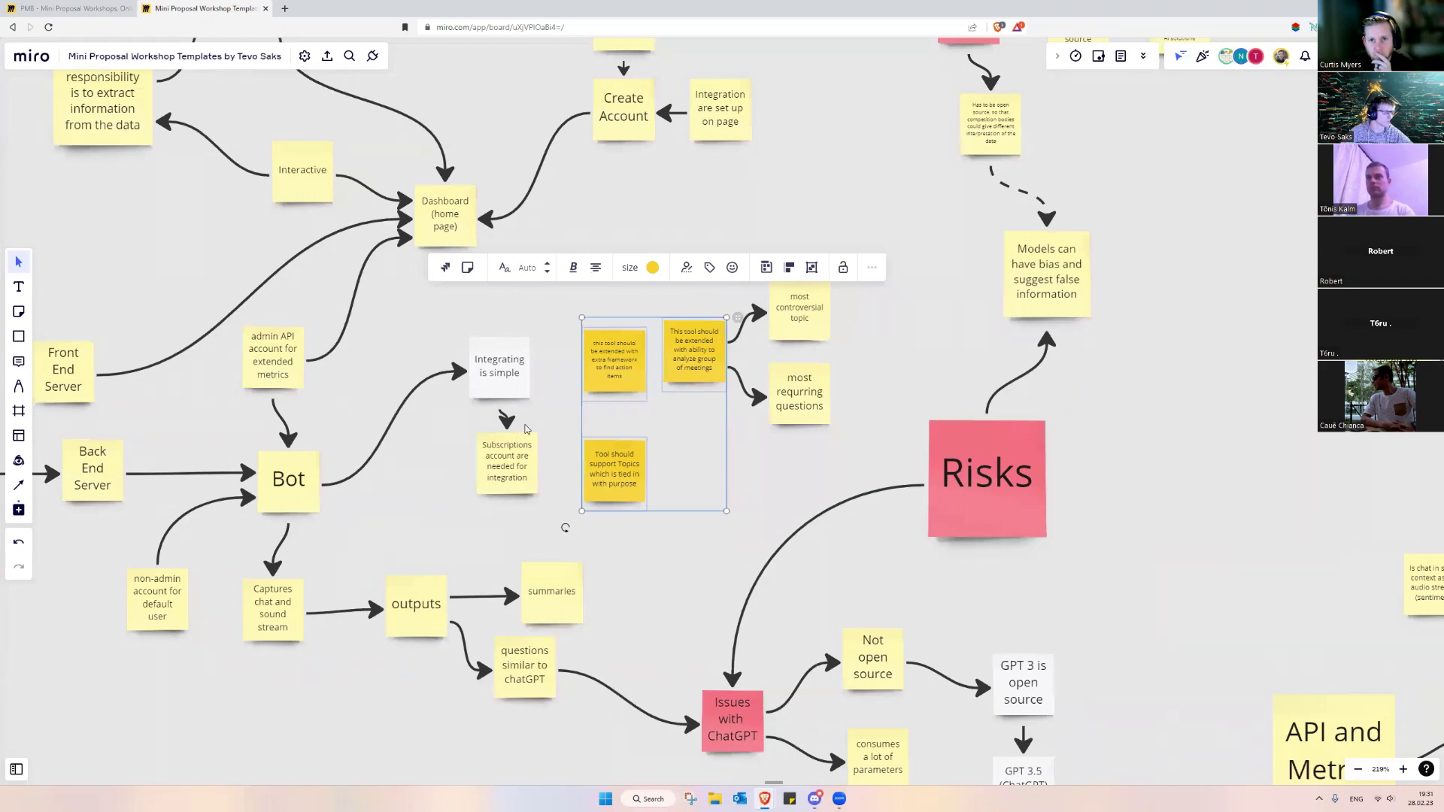
pyautogui.scroll(-3, 889, 493)
pyautogui.scroll(1, 858, 477)
pyautogui.moveTo(859, 476); pyautogui.dragTo(630, 347)
pyautogui.scroll(-10, 880, 539)
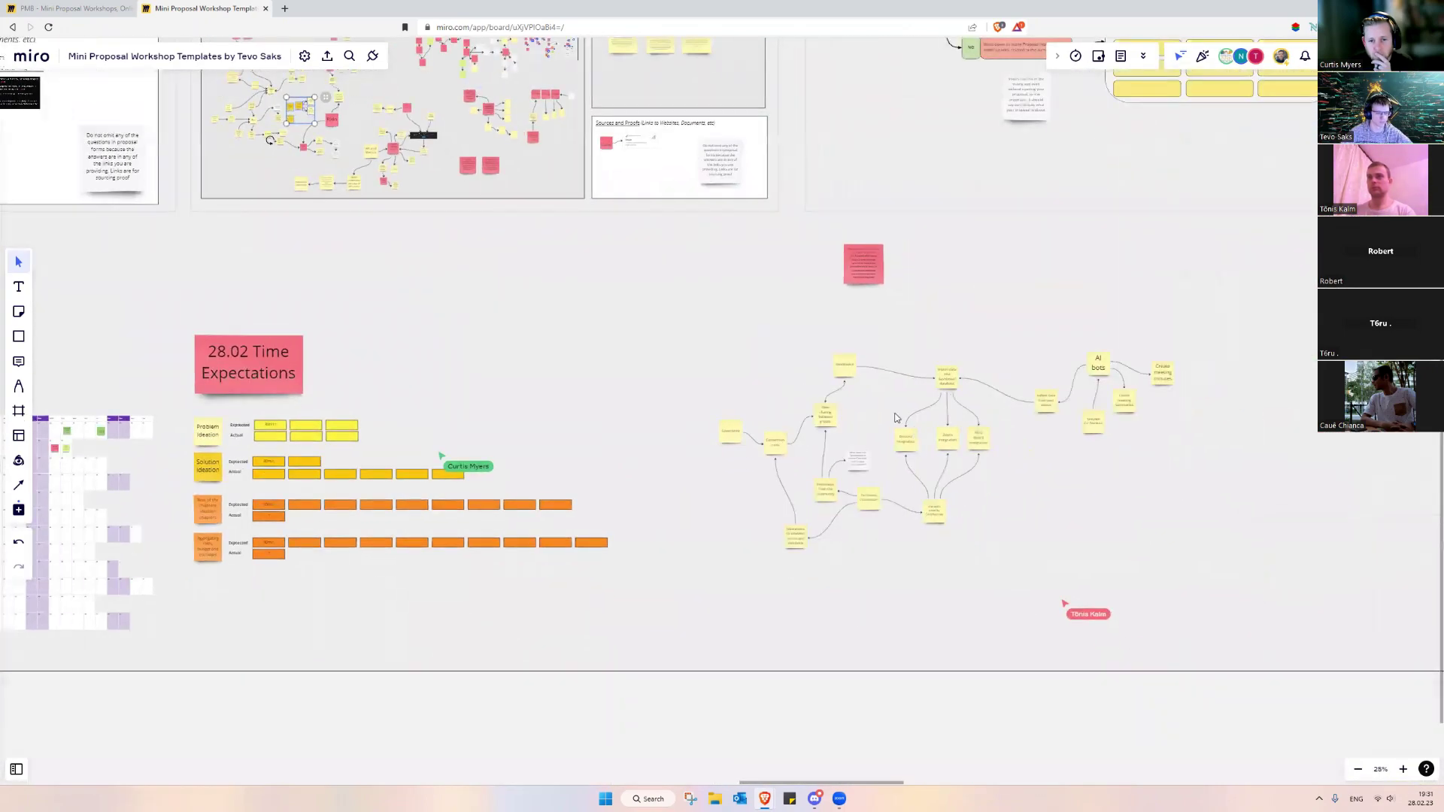
pyautogui.hotkey('ctrl', 'v')
# Move the pasted group of orange and yellow notes above the AI bots branch.
pyautogui.scroll(6, 999, 479)
pyautogui.moveTo(999, 500); pyautogui.dragTo(973, 144)
pyautogui.moveTo(468, 179); pyautogui.dragTo(622, 460)
pyautogui.moveTo(517, 438); pyautogui.dragTo(891, 324)
# Duplicate the white question note above itself, change its text to "How is privacy taken care of?" and colour it red.
pyautogui.scroll(-2, 891, 325)
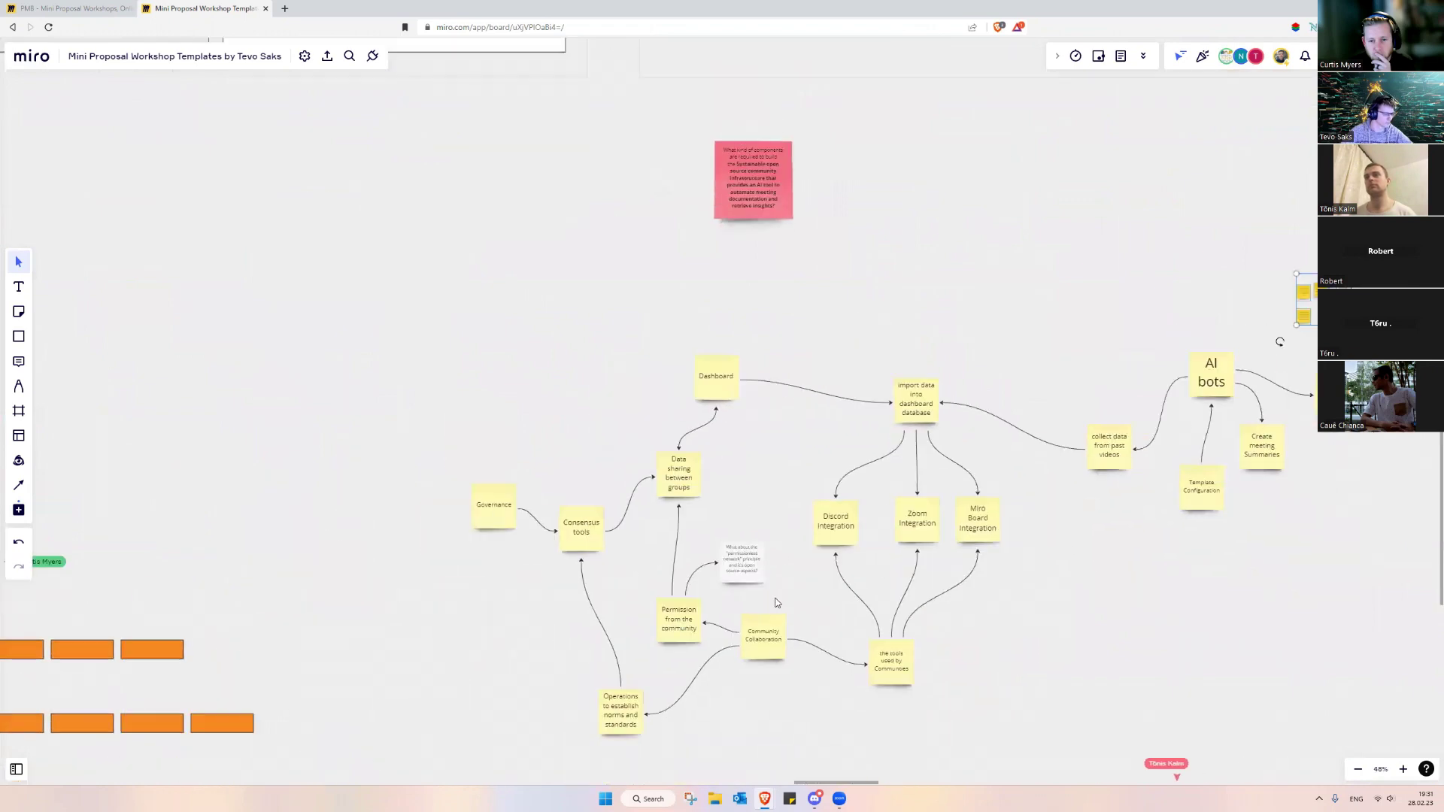
pyautogui.click(734, 573)
pyautogui.hotkey('ctrl', 'd')
pyautogui.doubleClick(750, 498)
pyautogui.hotkey('ctrl', 'a')
pyautogui.write('How is privacy ta')
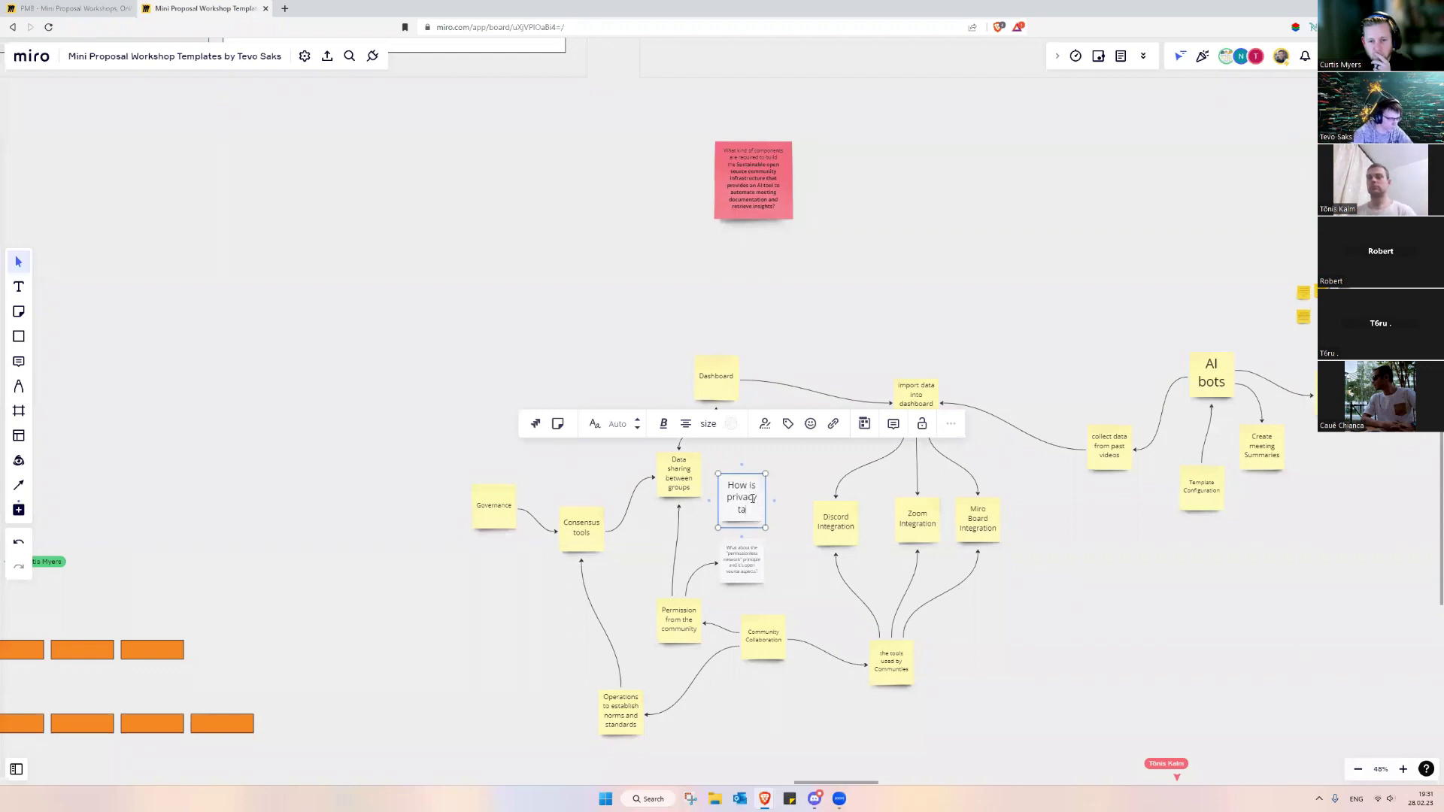
pyautogui.write('ken care of?')
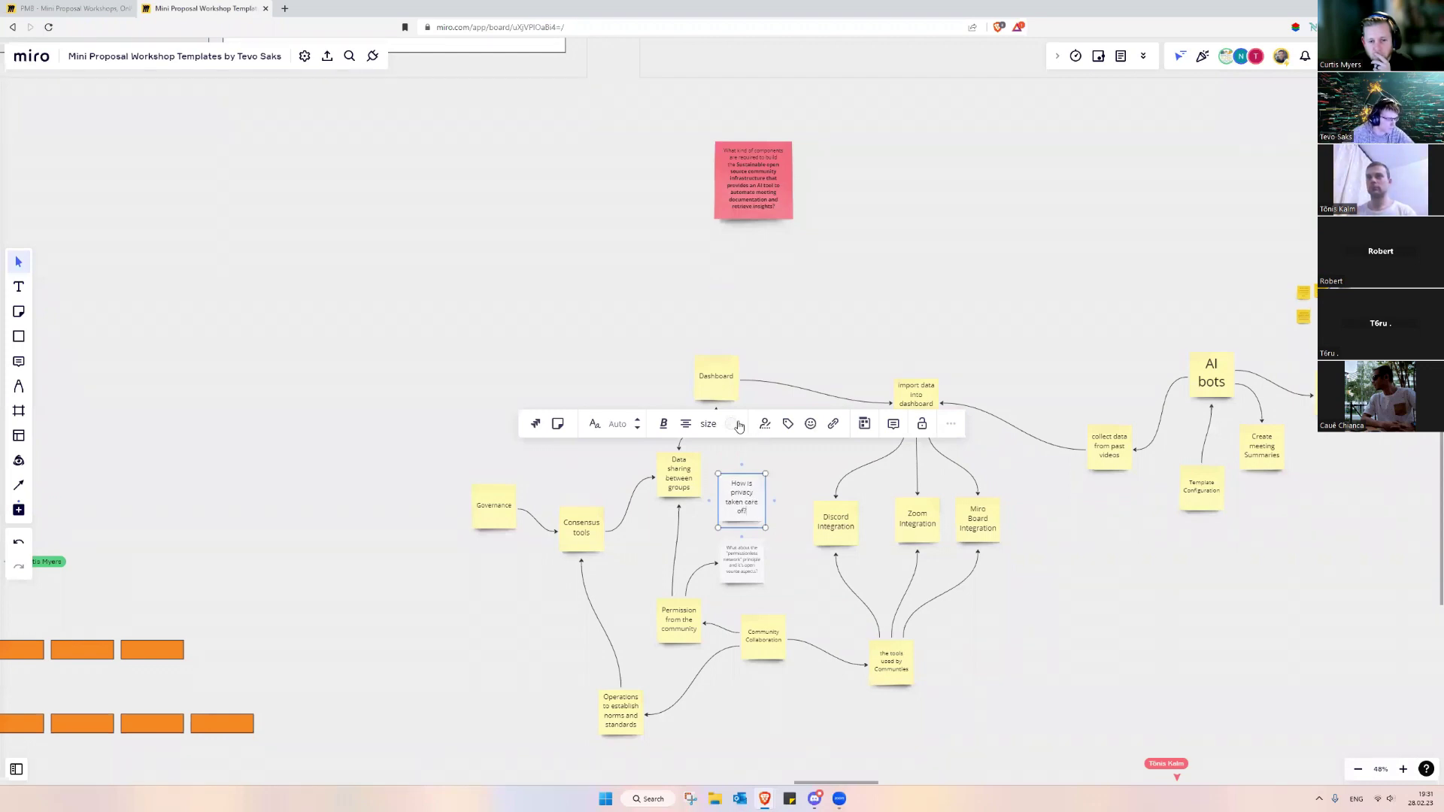
pyautogui.click(731, 424)
pyautogui.click(773, 502)
# Place the red privacy note beside "Data sharing between groups" and connect them with an arrow pointing only to the privacy note.
pyautogui.moveTo(734, 512); pyautogui.dragTo(568, 389)
pyautogui.moveTo(672, 464); pyautogui.dragTo(599, 430)
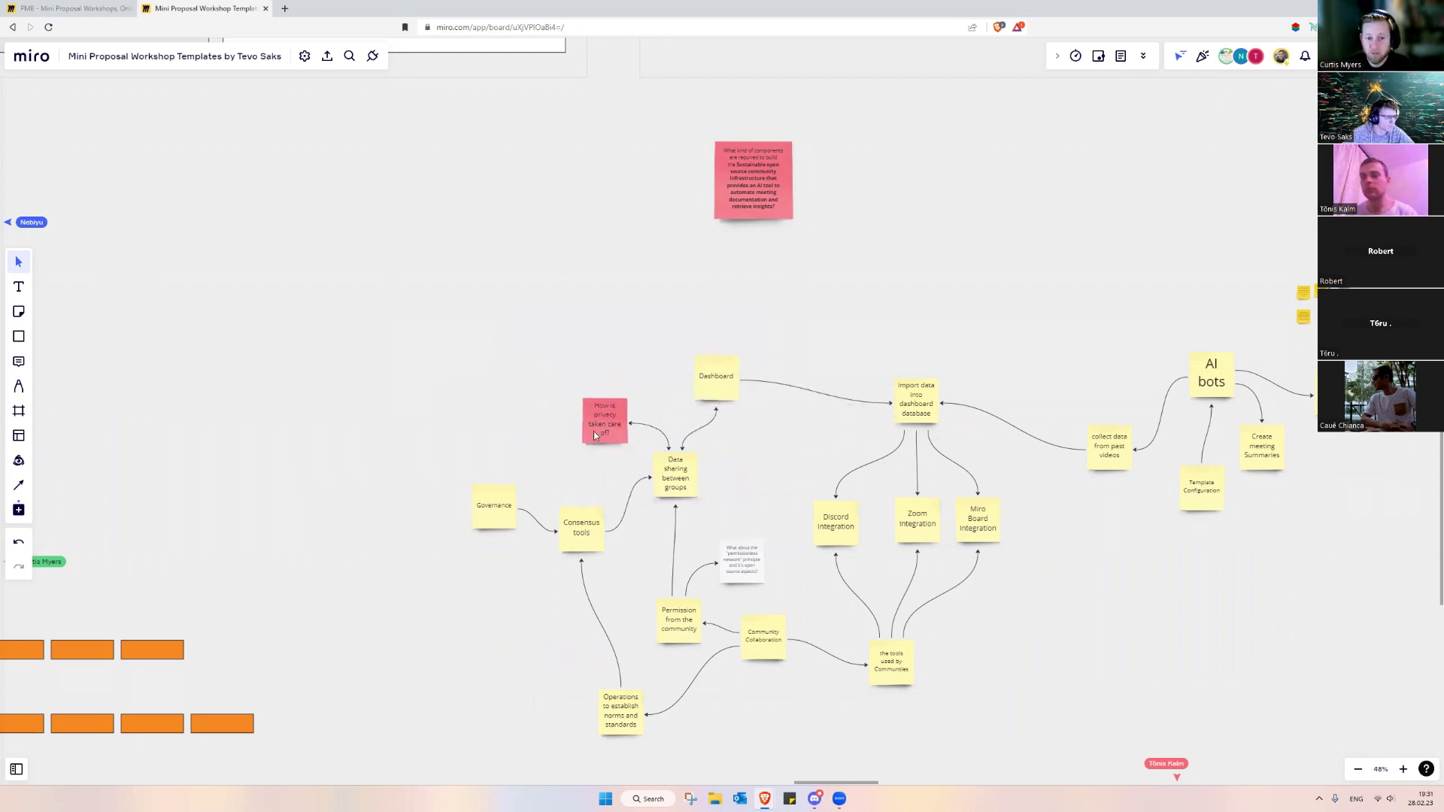
pyautogui.click(662, 430)
pyautogui.click(539, 373)
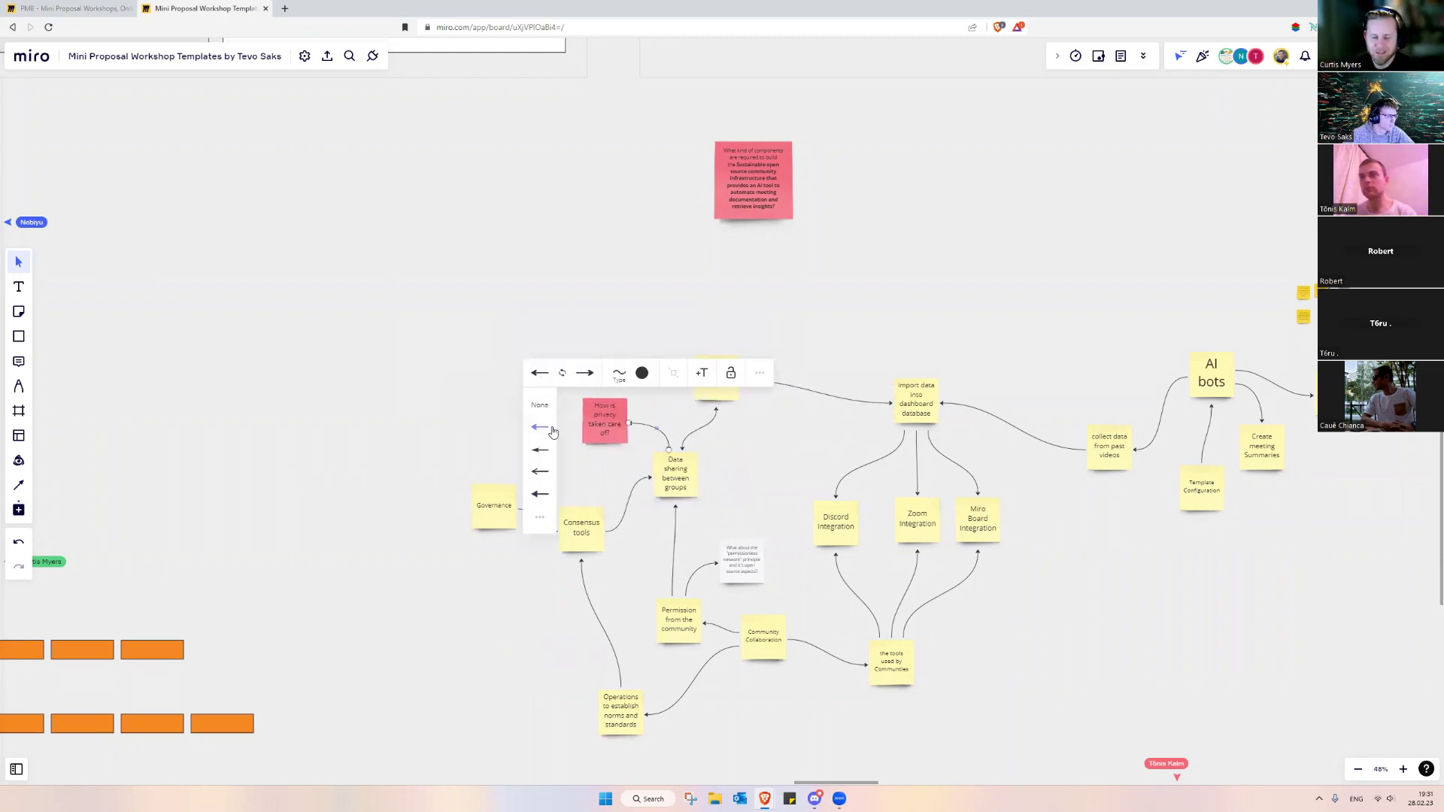
pyautogui.click(584, 373)
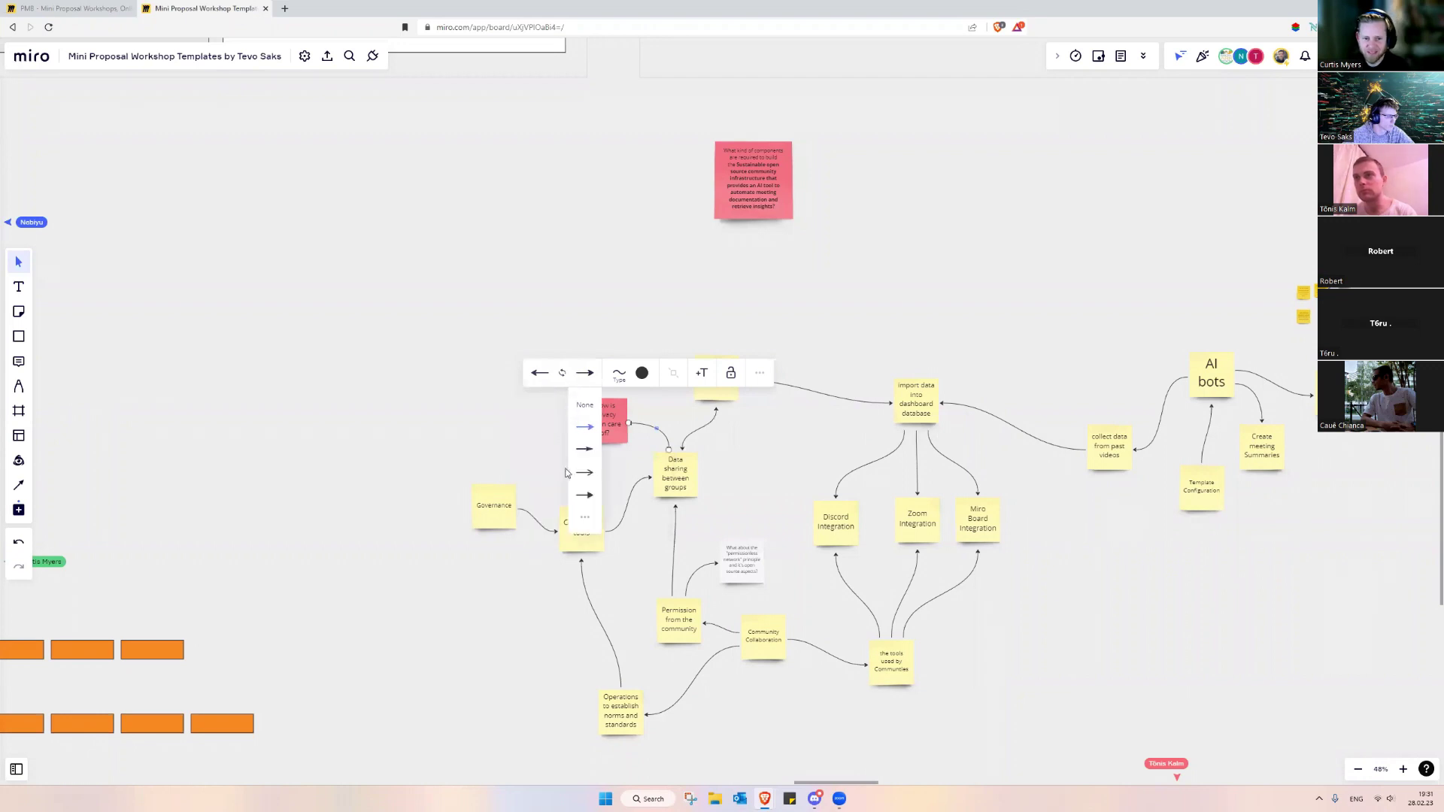
pyautogui.click(583, 408)
pyautogui.click(602, 419)
pyautogui.click(646, 429)
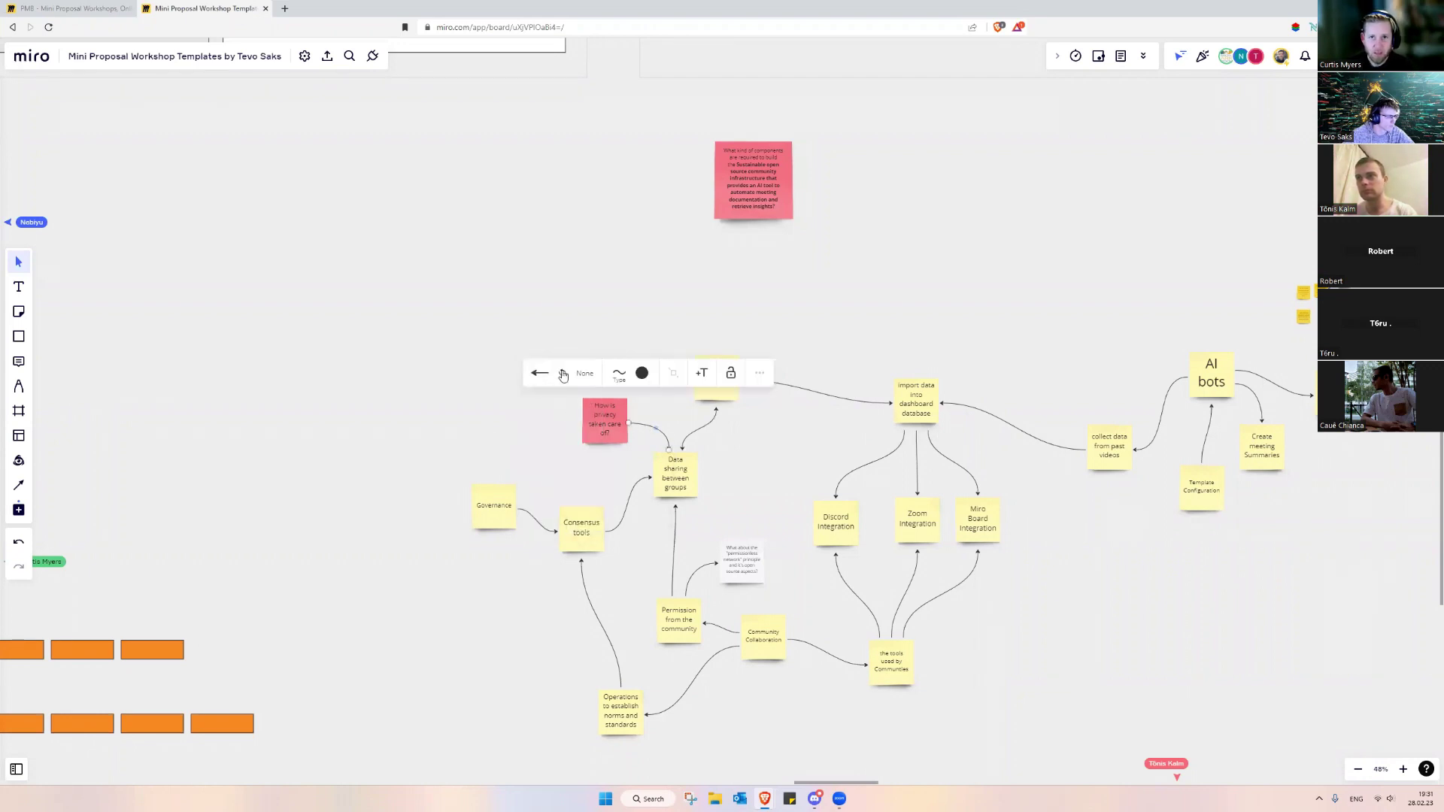
pyautogui.click(489, 451)
# Duplicate the "Create meeting minutes" note and place the copy above the AI bots note.
pyautogui.moveTo(1040, 504); pyautogui.dragTo(982, 476)
pyautogui.scroll(4, 1287, 293)
pyautogui.moveTo(1100, 364); pyautogui.dragTo(1039, 420)
pyautogui.scroll(5, 1004, 440)
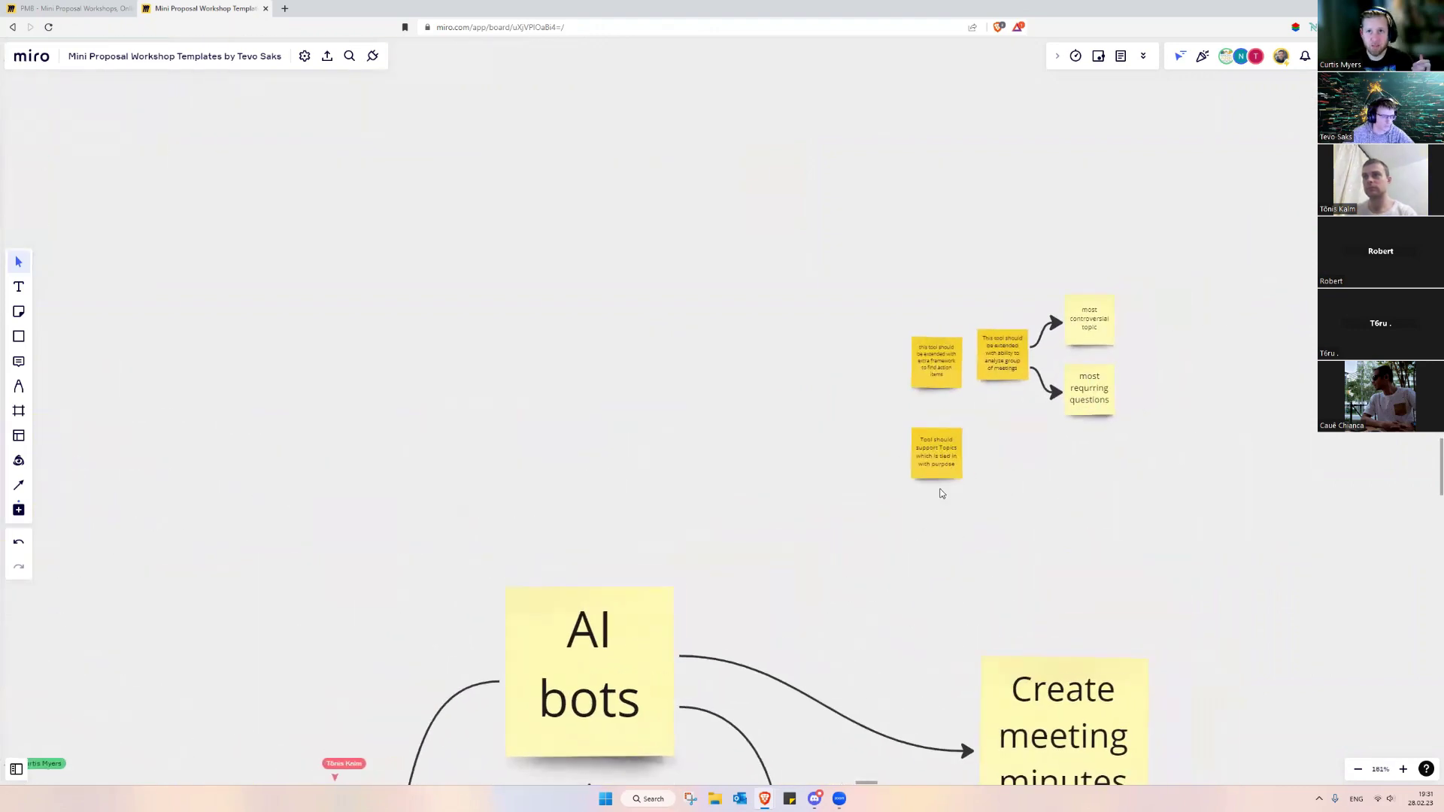
pyautogui.scroll(-5, 928, 488)
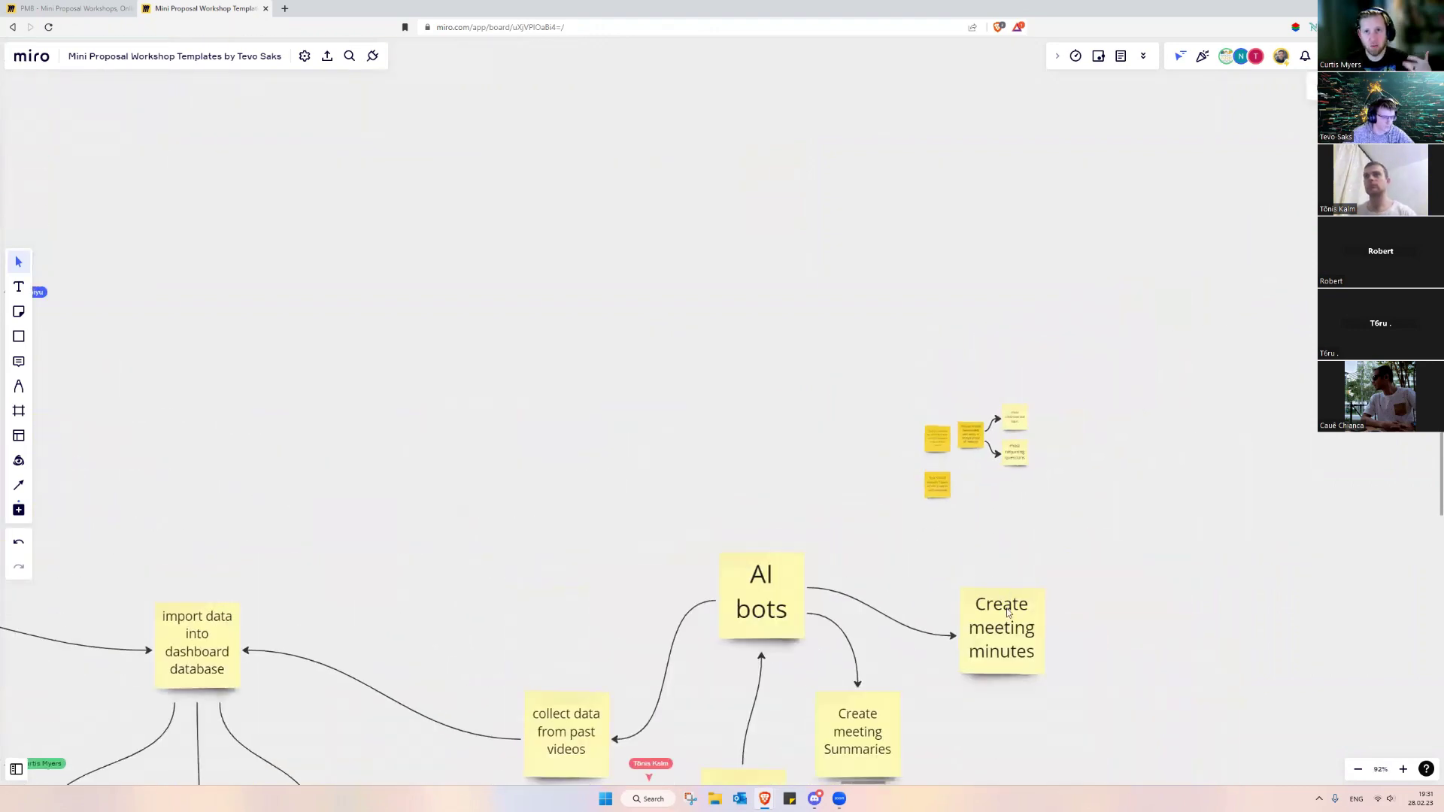
pyautogui.click(1007, 609)
pyautogui.hotkey('ctrl', 'd')
pyautogui.moveTo(1096, 616); pyautogui.dragTo(764, 387)
# Replace the copied note's text with the orange note's "This tool should be extended with ability to analyze group of meetings".
pyautogui.scroll(5, 926, 454)
pyautogui.scroll(4, 940, 453)
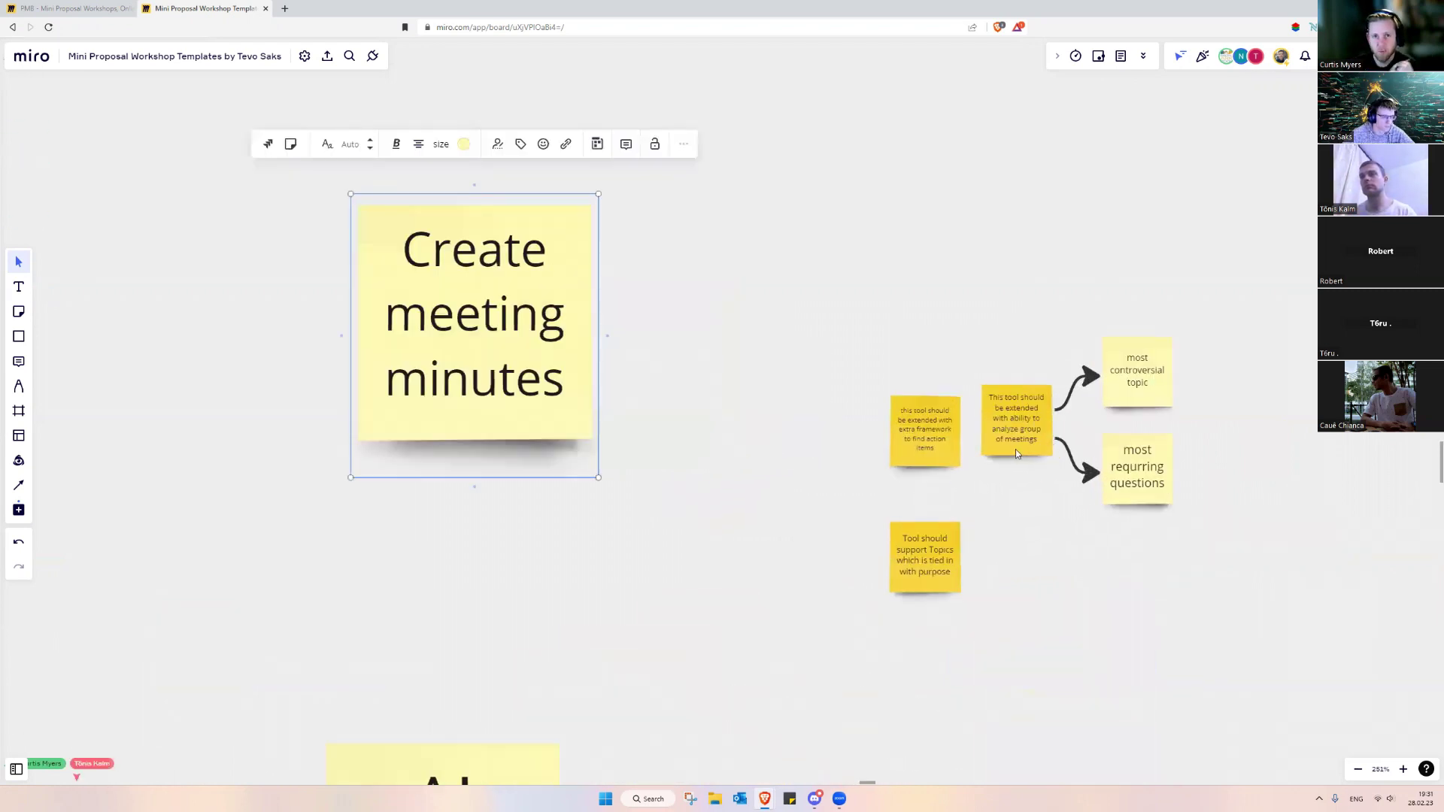
pyautogui.tripleClick(1016, 439)
pyautogui.hotkey('ctrl', 'c')
pyautogui.tripleClick(513, 353)
pyautogui.hotkey('ctrl', 'v')
pyautogui.click(706, 501)
# Draw an arrow from the AI bots note to the yellow note about analyzing a group of meetings.
pyautogui.scroll(-10, 619, 345)
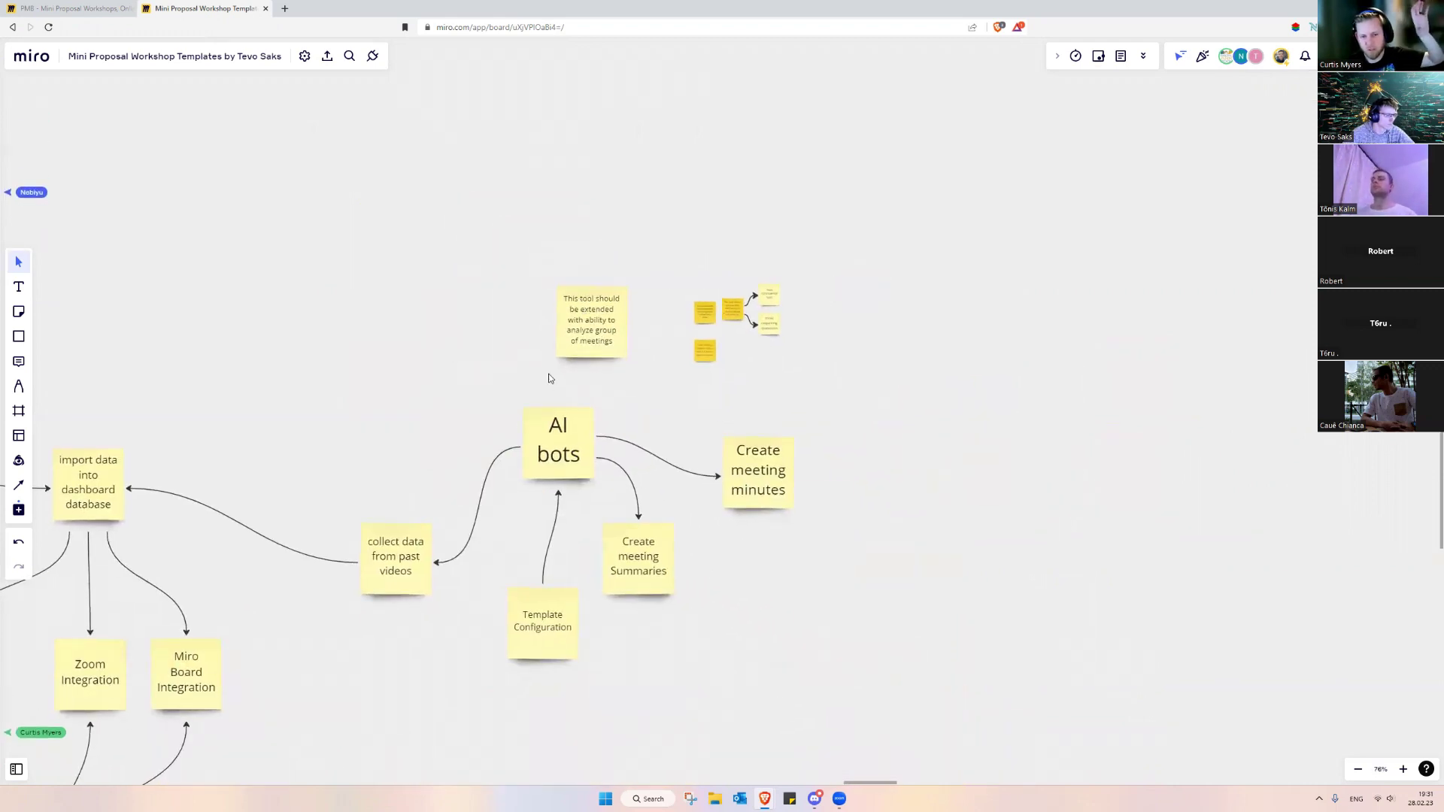
pyautogui.click(553, 422)
pyautogui.moveTo(556, 397); pyautogui.dragTo(591, 343)
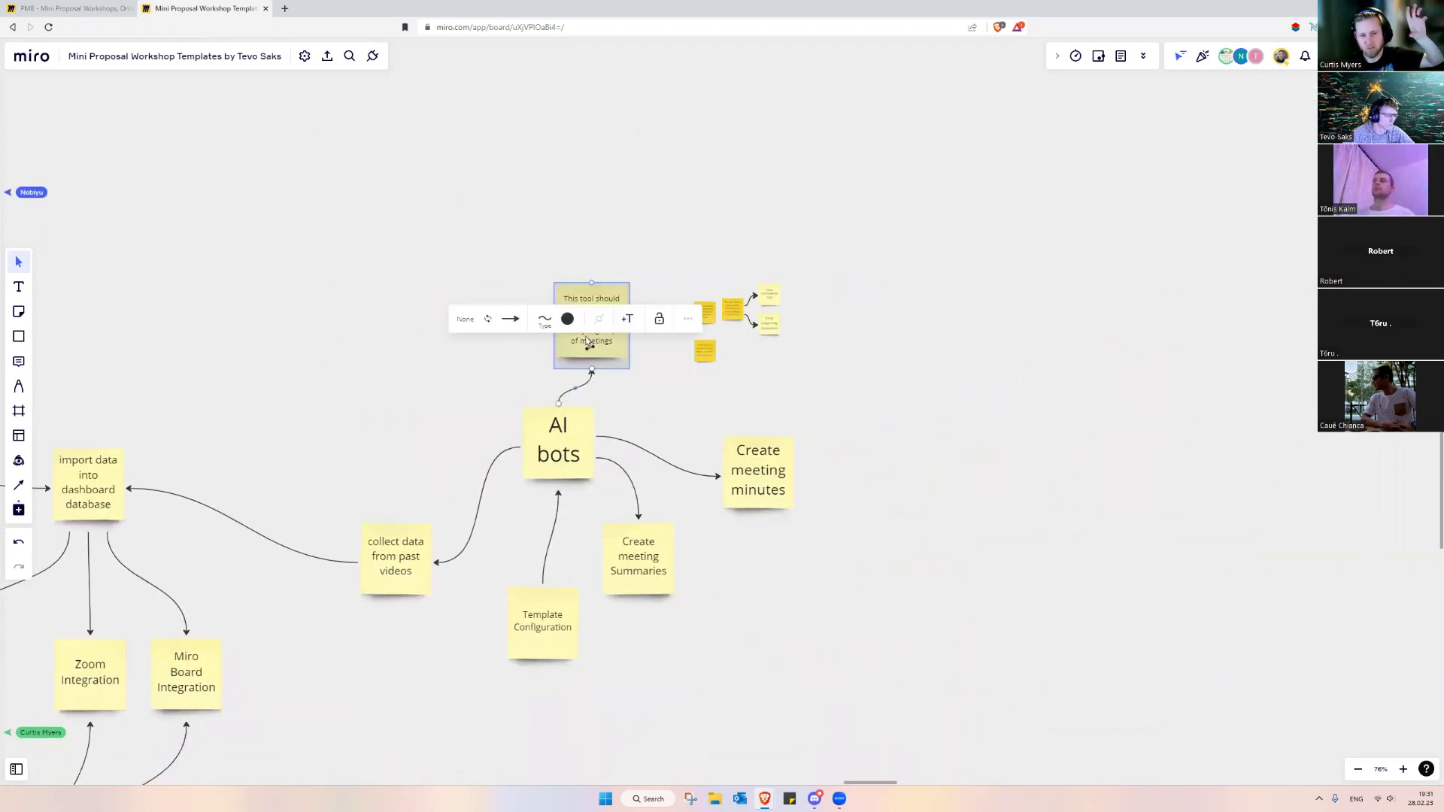
pyautogui.click(758, 444)
# Shift the small "most controversial topic" note upward and delete the small orange note about analyzing a group of meetings.
pyautogui.click(807, 287)
pyautogui.moveTo(780, 290); pyautogui.dragTo(763, 239)
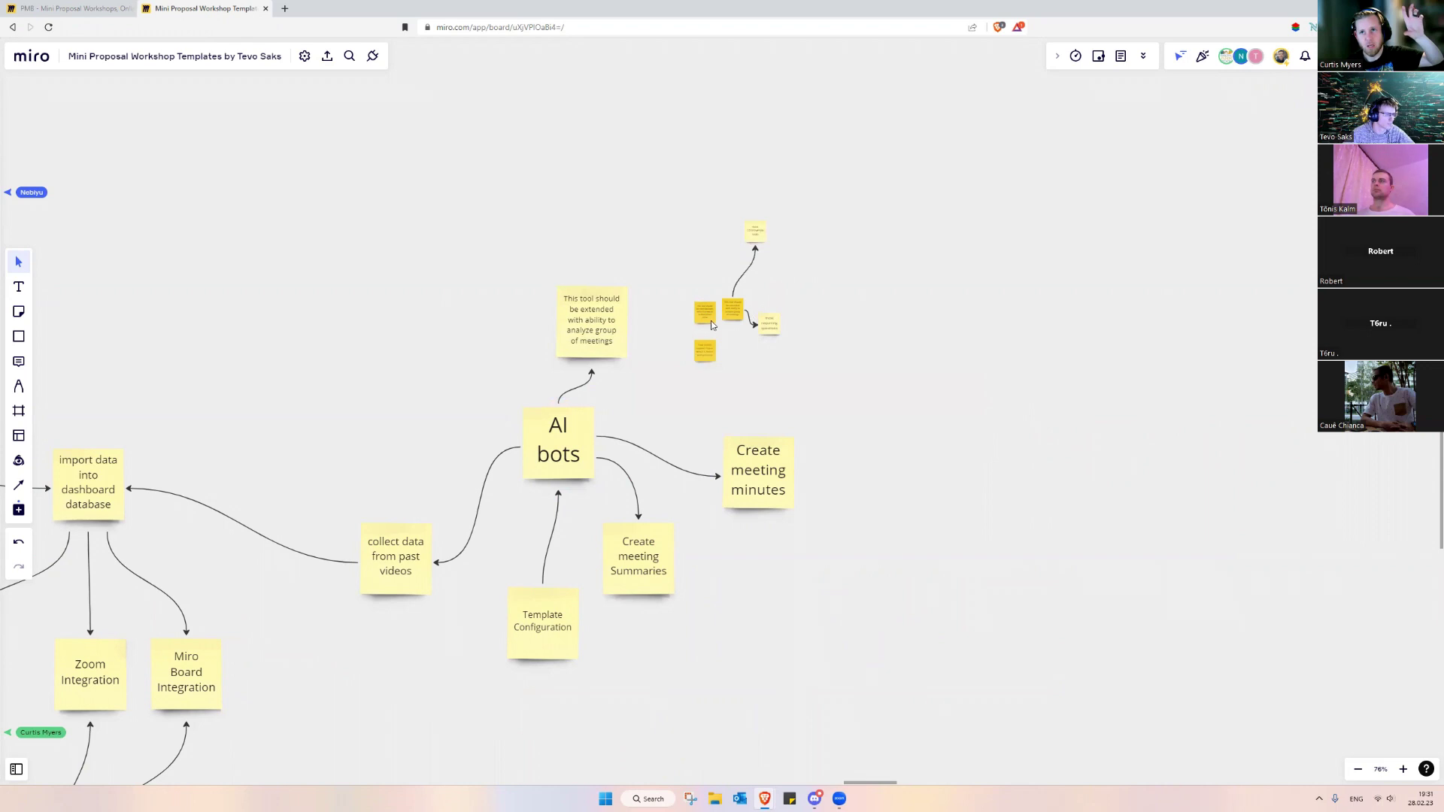
pyautogui.click(730, 319)
pyautogui.press('Delete')
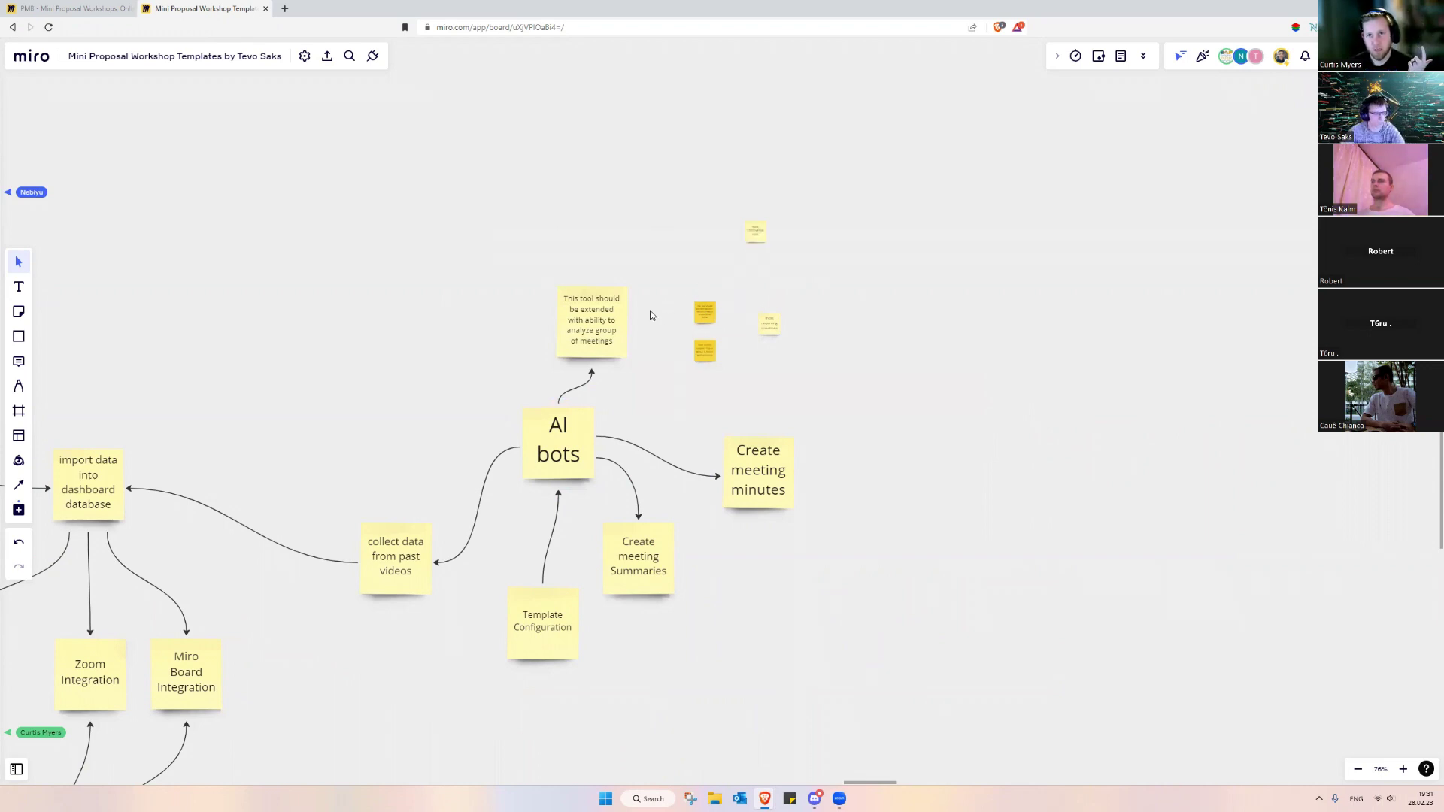
# Make two copies of the large yellow note about analyzing a group of meetings, side by side in a row.
pyautogui.click(615, 327)
pyautogui.moveTo(618, 320); pyautogui.dragTo(529, 320)
pyautogui.moveTo(530, 320); pyautogui.dragTo(438, 322)
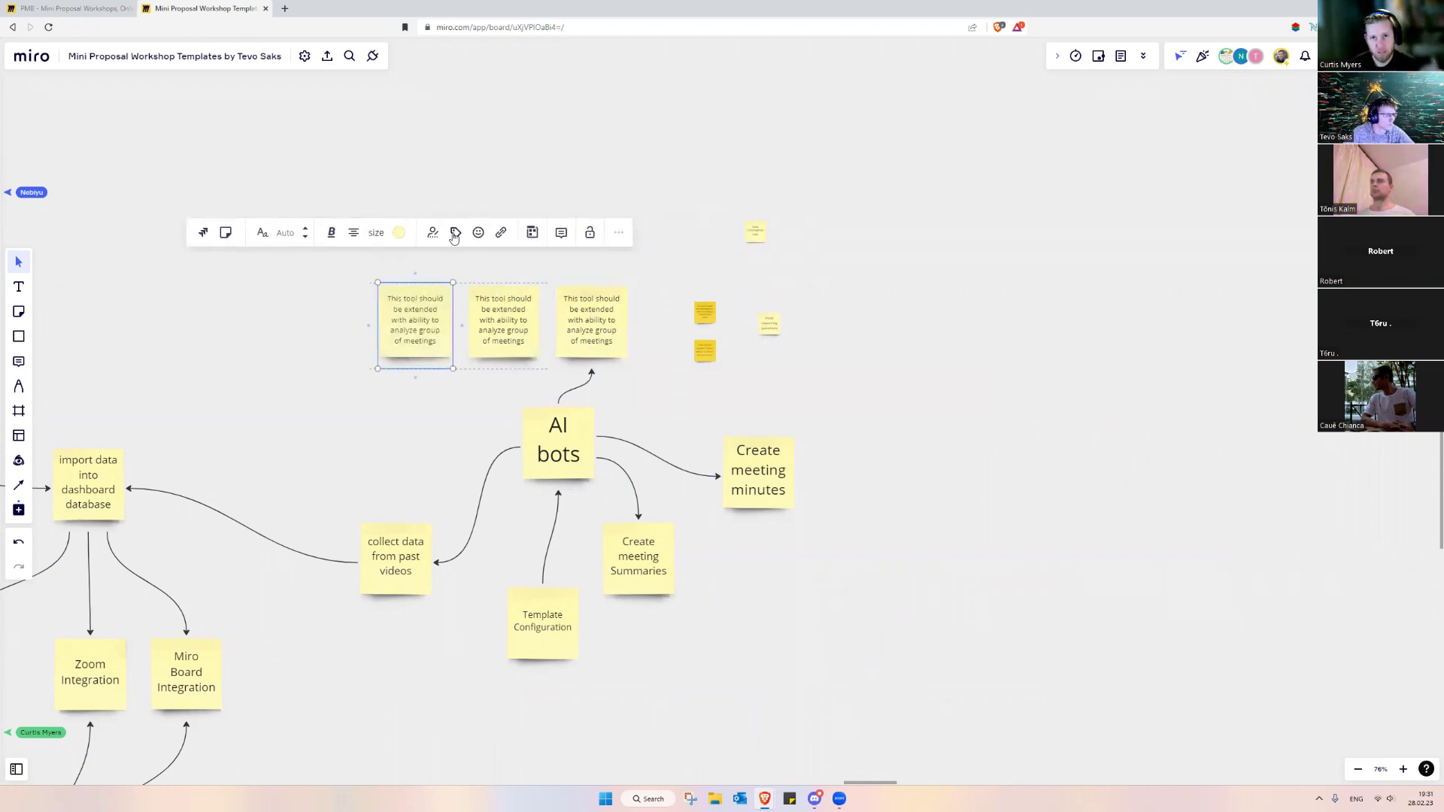
# Replace the outermost copy's text with "most controversial topic", copied from the small yellow note.
pyautogui.scroll(4, 789, 244)
pyautogui.click(731, 229)
pyautogui.doubleClick(731, 230)
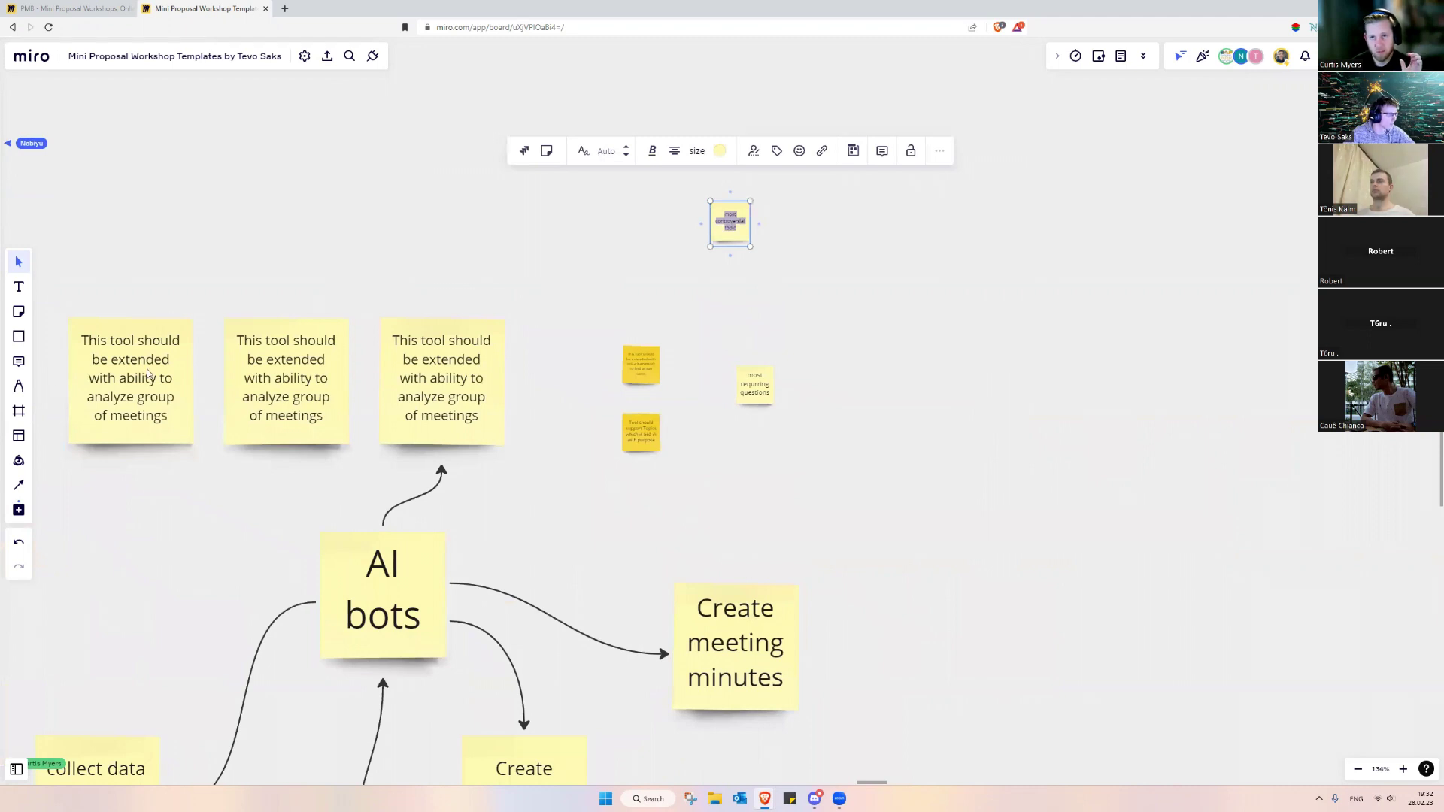
pyautogui.hotkey('ctrl', 'c')
pyautogui.doubleClick(149, 374)
pyautogui.hotkey('ctrl', 'v')
# Replace the middle copy's text with "most requrring questions", copied from the other small yellow note.
pyautogui.doubleClick(761, 374)
pyautogui.hotkey('ctrl', 'c')
pyautogui.doubleClick(307, 376)
pyautogui.hotkey('ctrl', 'v')
pyautogui.click(378, 316)
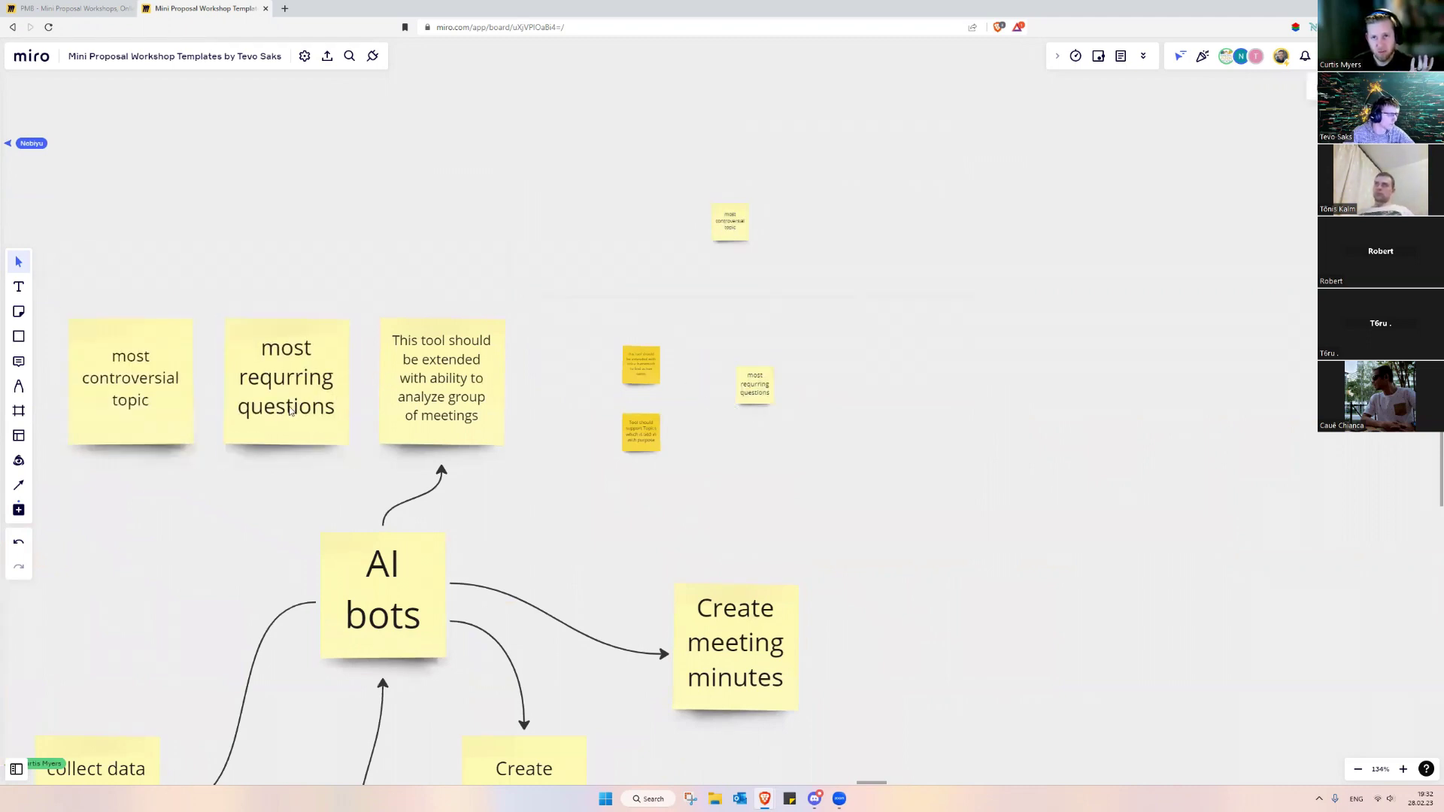
# Place the large "most requrring questions" and "most controversial topic" notes above the group-of-meetings note and draw arrows from it to each.
pyautogui.moveTo(293, 376); pyautogui.dragTo(603, 176)
pyautogui.click(444, 324)
pyautogui.moveTo(442, 304); pyautogui.dragTo(624, 179)
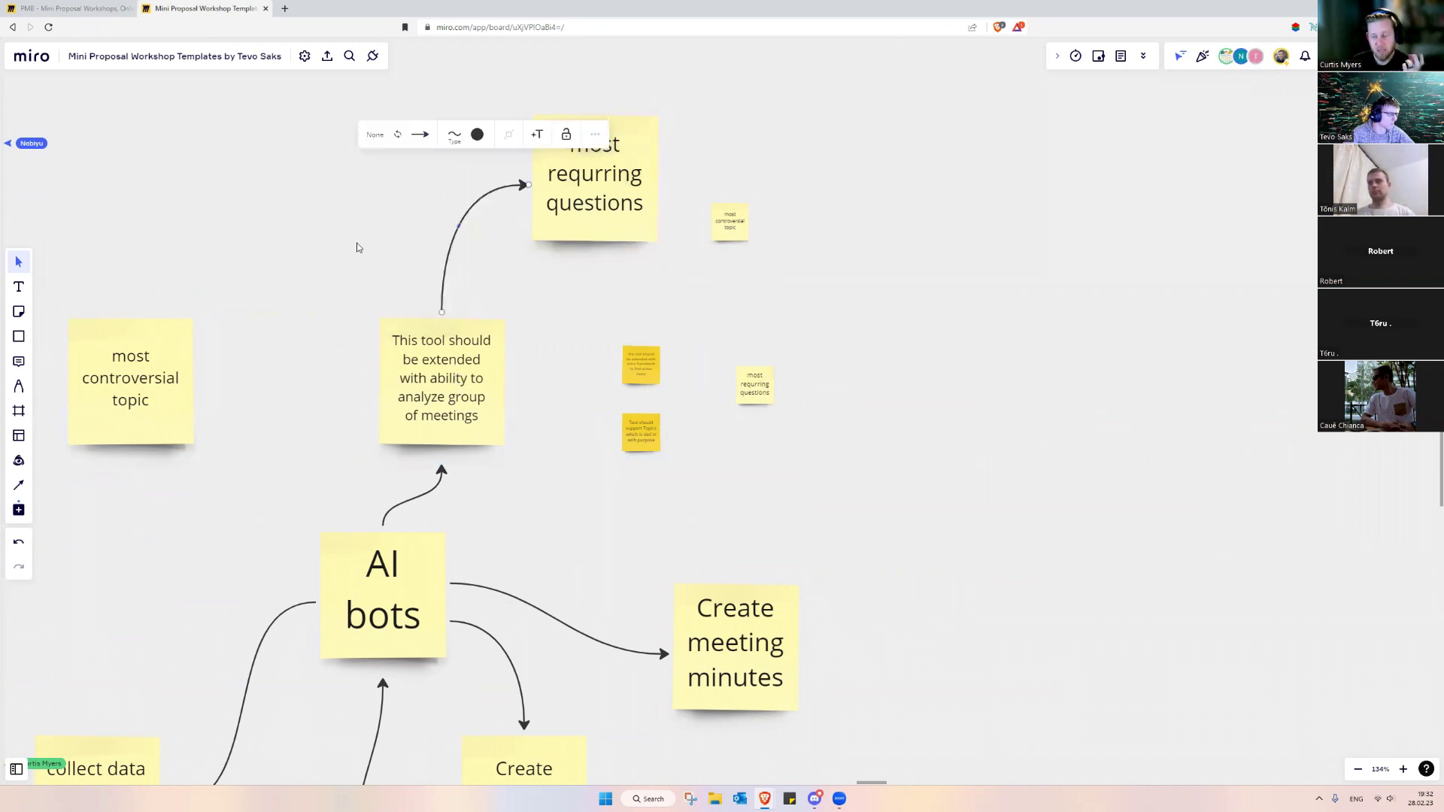
pyautogui.moveTo(165, 367); pyautogui.dragTo(364, 206)
pyautogui.click(423, 339)
pyautogui.moveTo(442, 308); pyautogui.dragTo(364, 228)
# Delete the two small yellow original notes and adjust the positions of the two large notes above the group-of-meetings note.
pyautogui.moveTo(731, 186); pyautogui.dragTo(842, 518)
pyautogui.press('Delete')
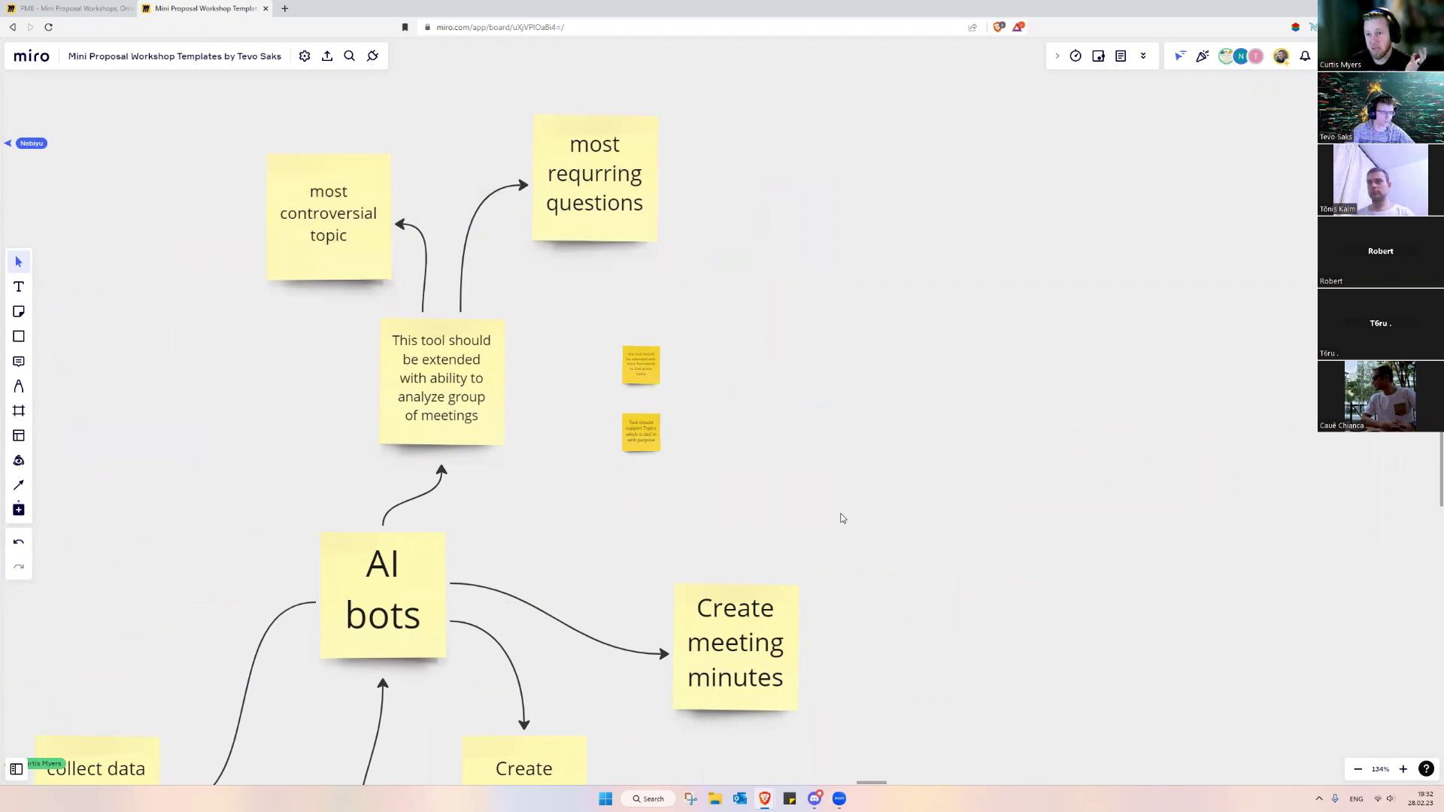
pyautogui.moveTo(342, 264); pyautogui.dragTo(310, 220)
pyautogui.moveTo(593, 230); pyautogui.dragTo(604, 257)
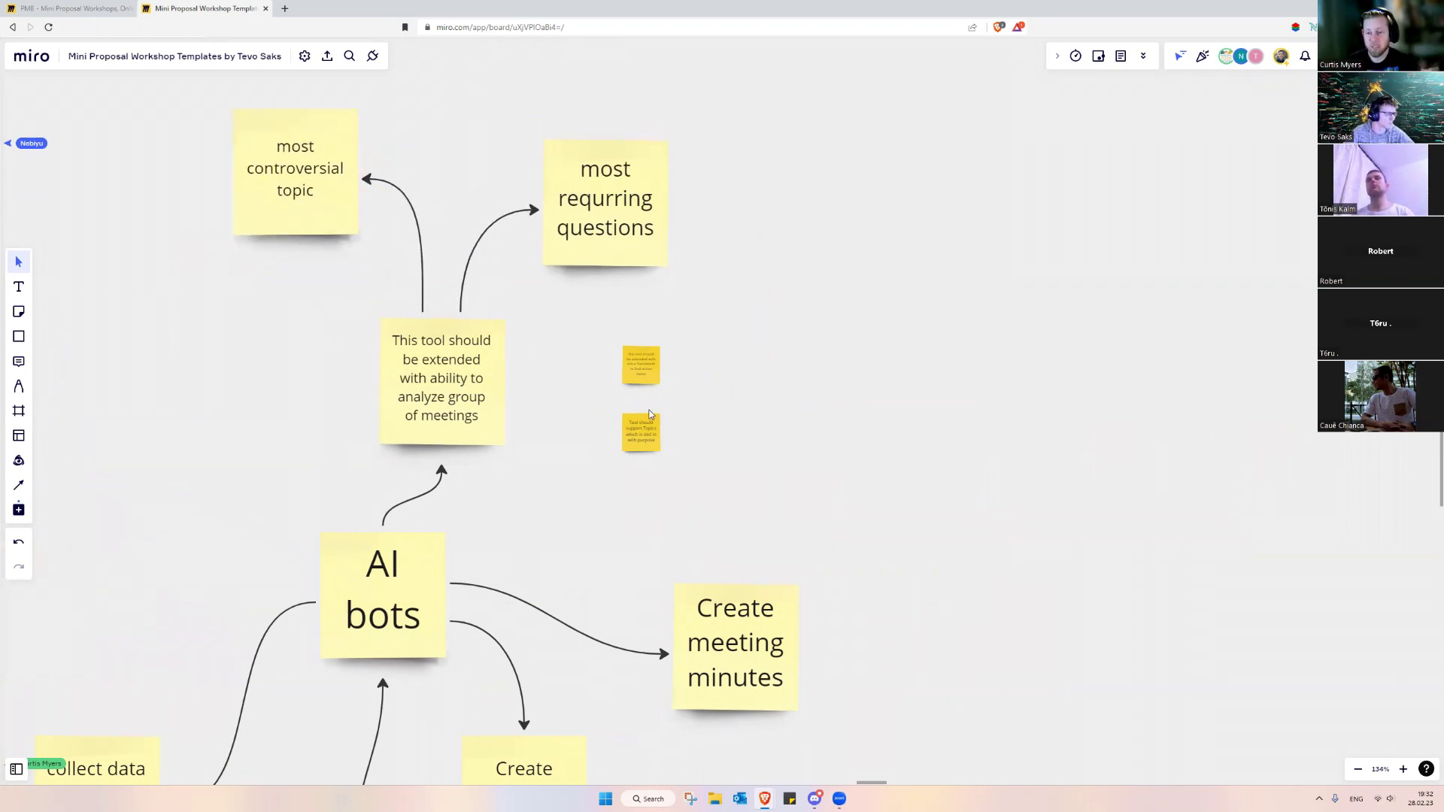
# Review the components diagram from the AI bots branch across to the Governance and Dashboard notes.
pyautogui.scroll(2, 425, 376)
pyautogui.scroll(-3, 547, 418)
pyautogui.scroll(-4, 547, 418)
pyautogui.moveTo(637, 501); pyautogui.dragTo(889, 470)
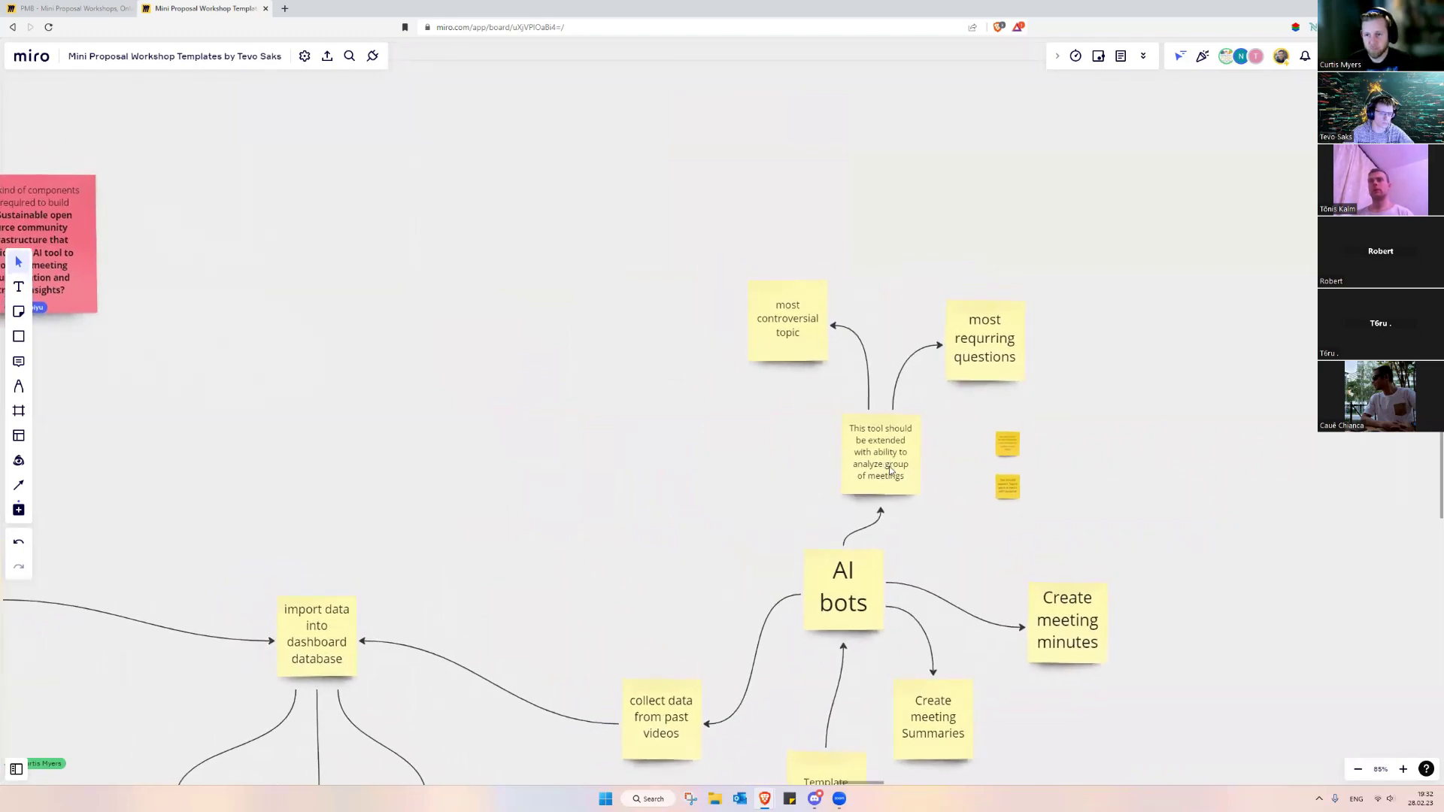
pyautogui.scroll(-5, 889, 467)
pyautogui.scroll(3, 882, 453)
pyautogui.scroll(-4, 669, 458)
pyautogui.moveTo(456, 483); pyautogui.dragTo(541, 412)
pyautogui.scroll(-3, 644, 462)
pyautogui.scroll(2, 1028, 380)
pyautogui.scroll(2, 907, 341)
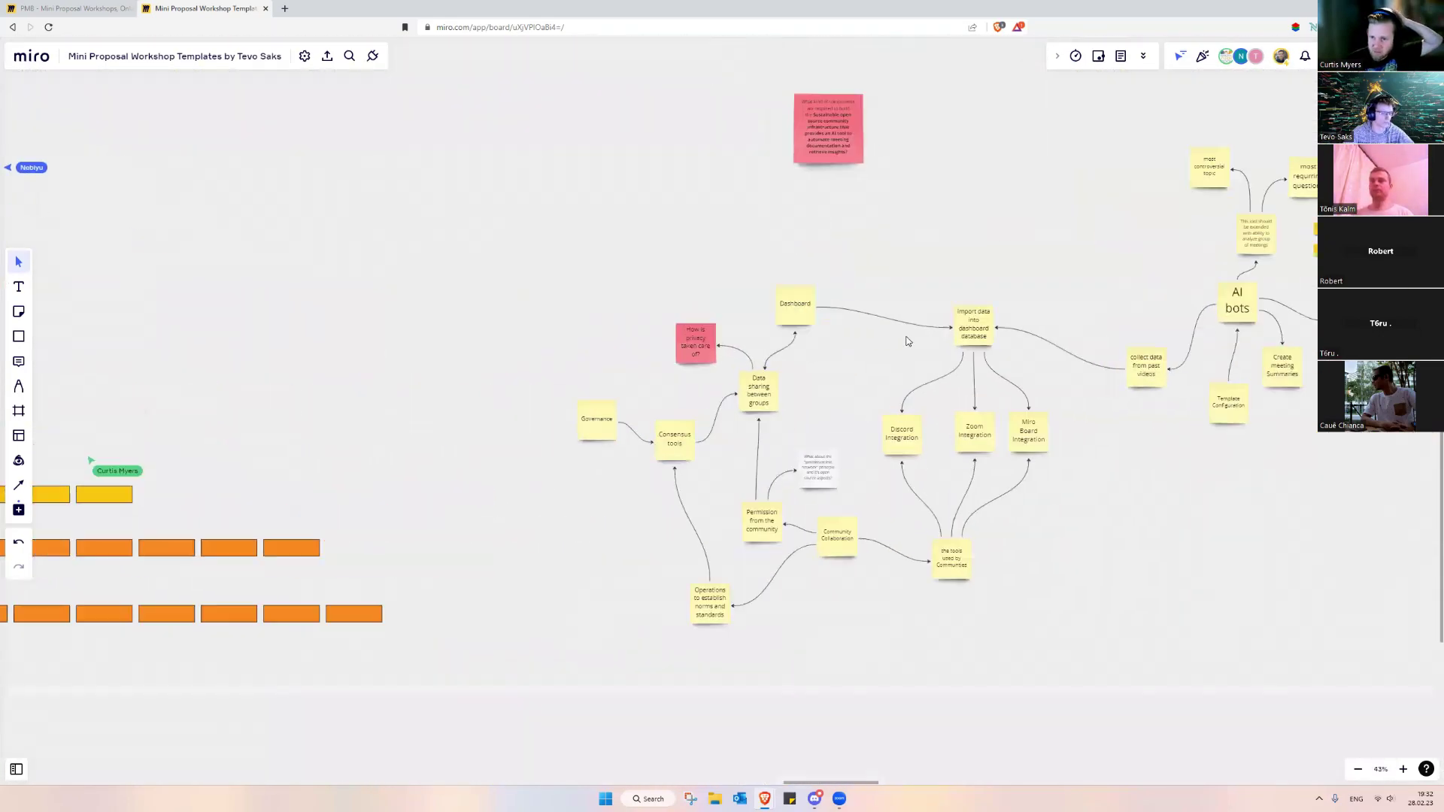
# Place a copy of the Dashboard note beside the pink privacy note and set its text to "the permission of account is establish in Dashboard and meetings".
pyautogui.scroll(2, 907, 342)
pyautogui.click(771, 310)
pyautogui.moveTo(770, 310); pyautogui.dragTo(561, 333)
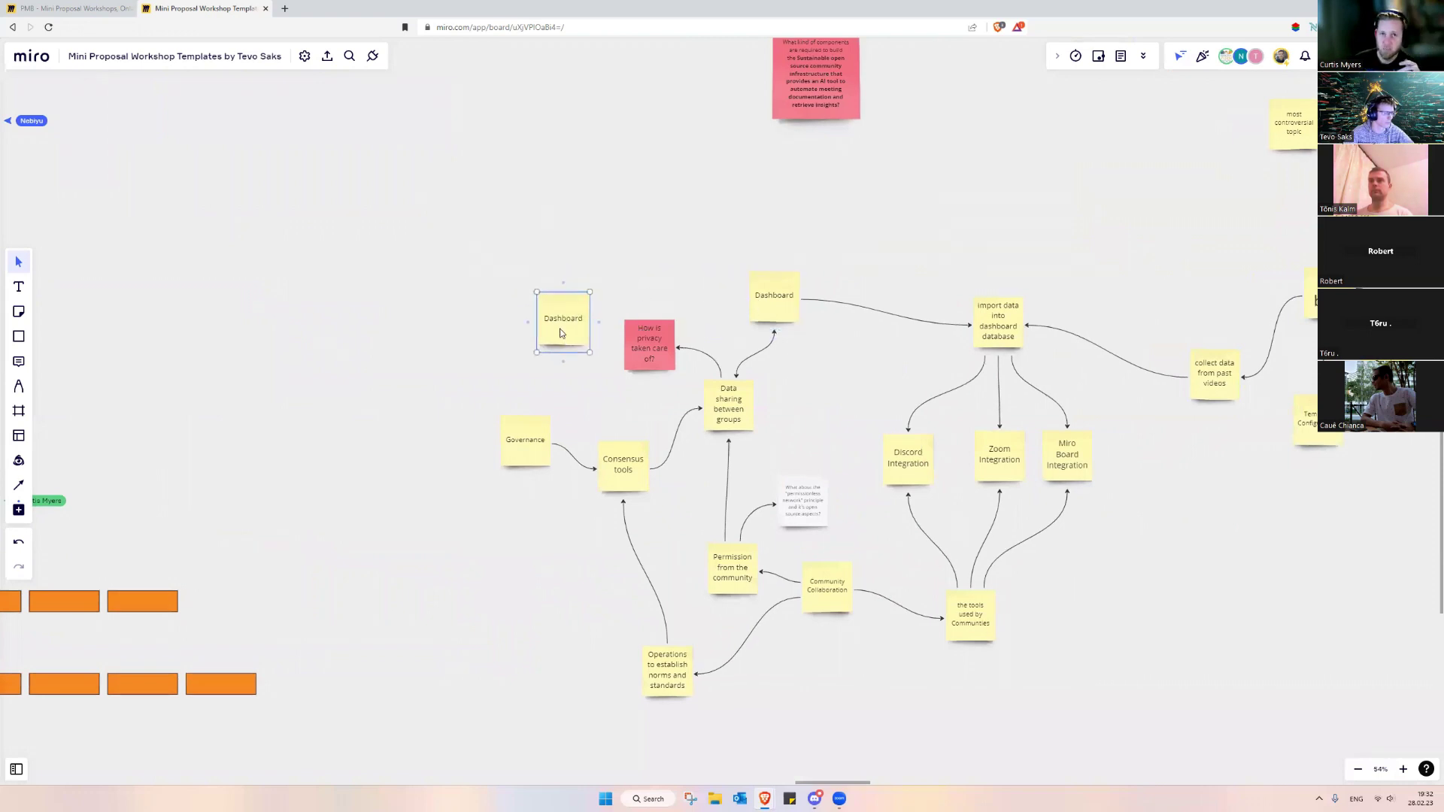
pyautogui.doubleClick(561, 333)
pyautogui.write('the permission of accoun')
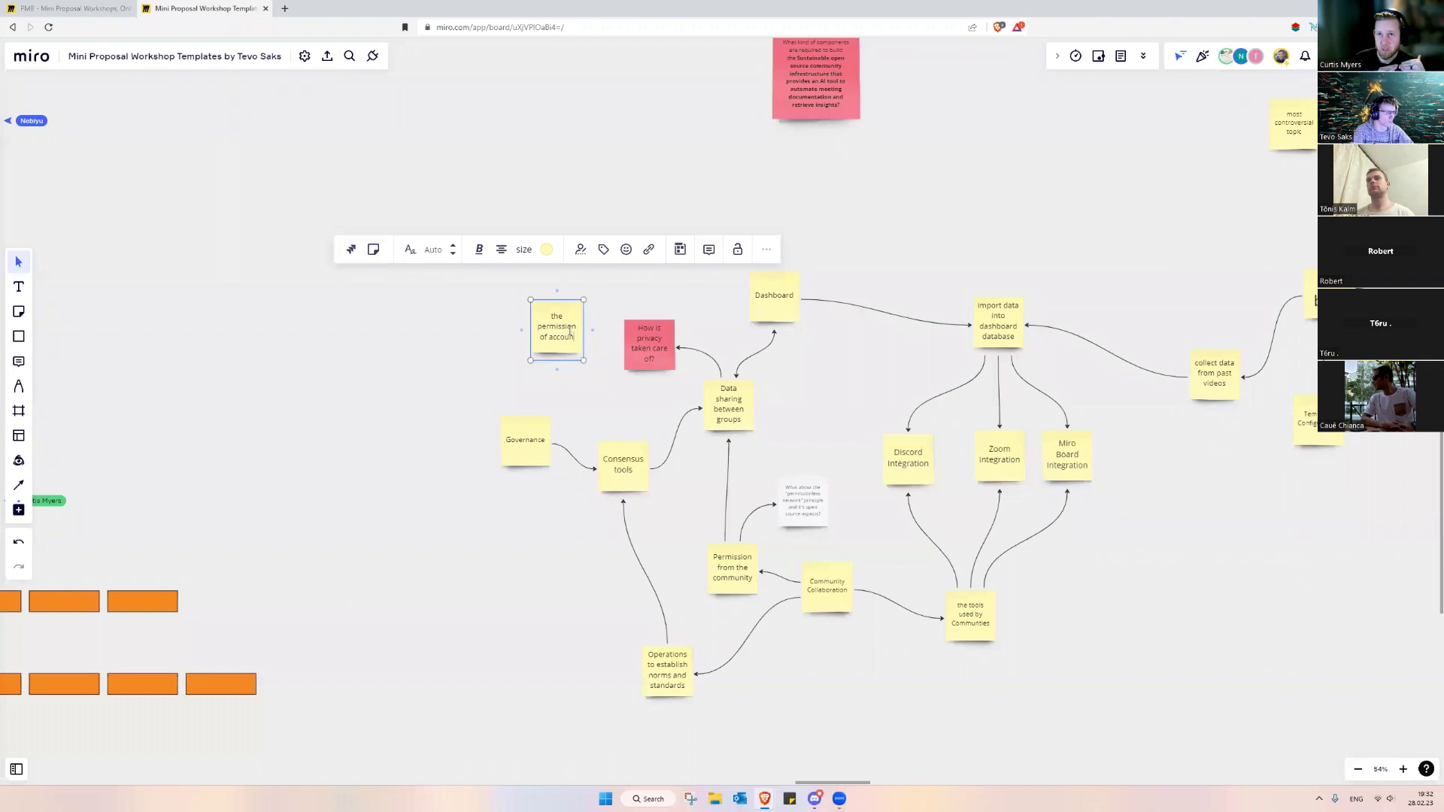
pyautogui.write('t is')
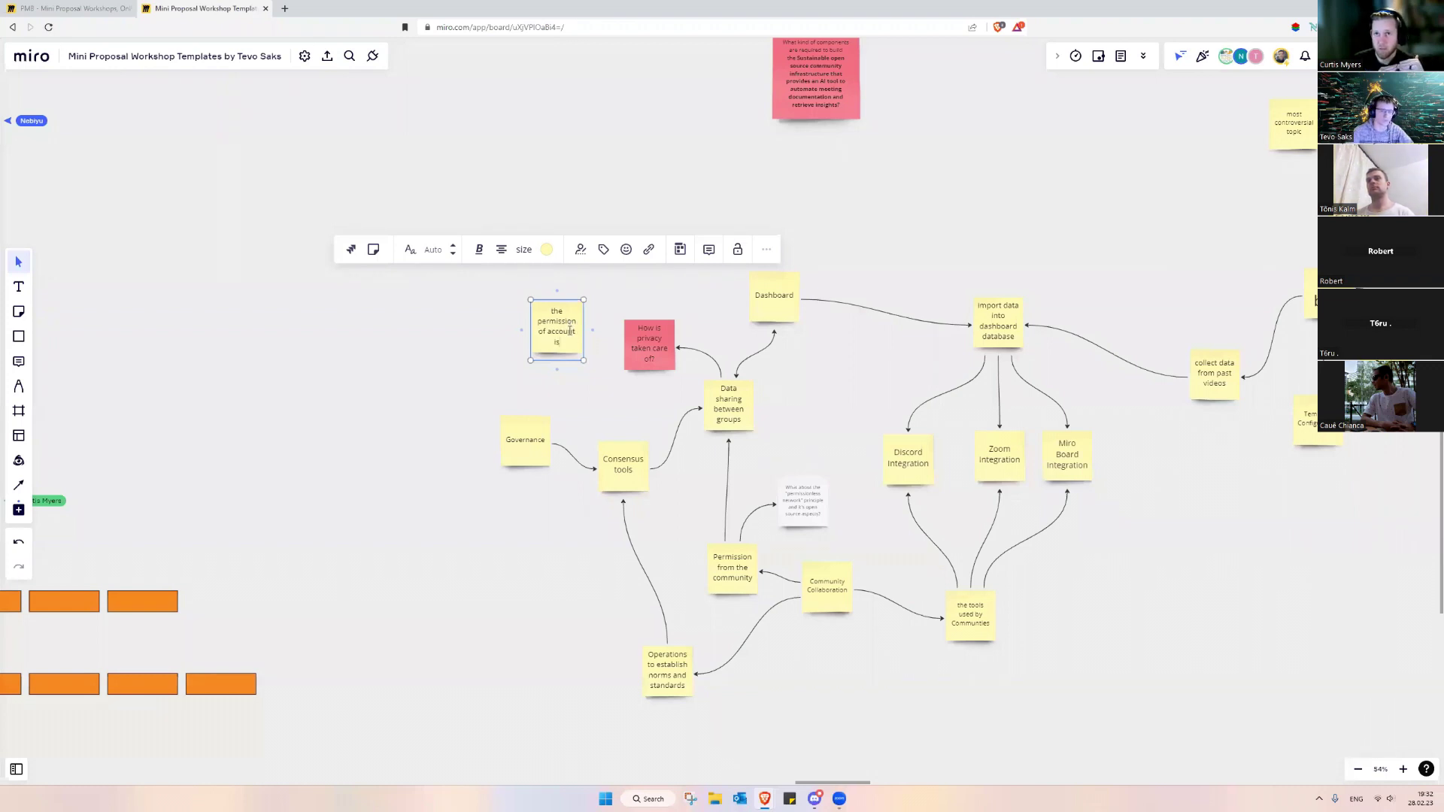
pyautogui.scroll(4, 573, 272)
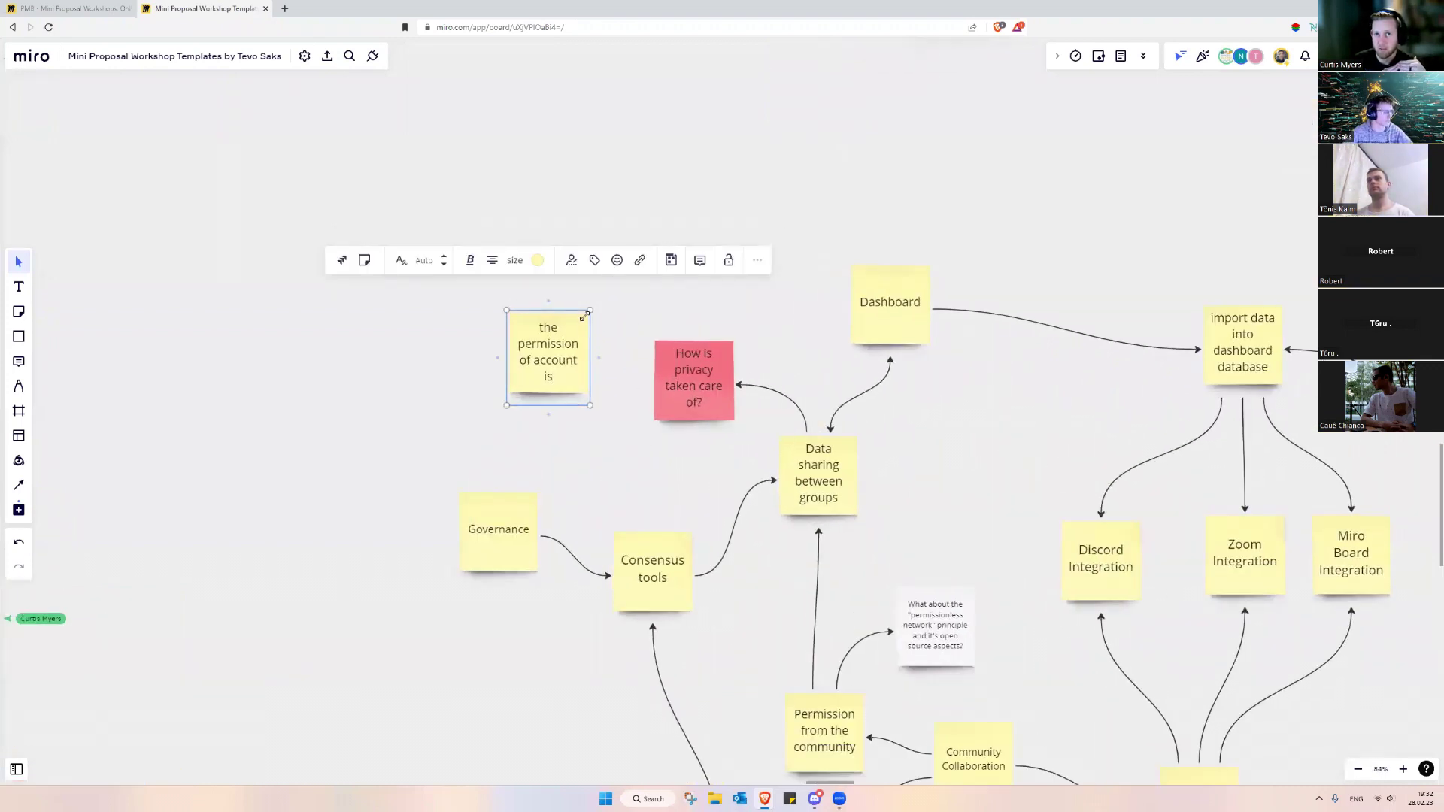
pyautogui.scroll(3, 562, 327)
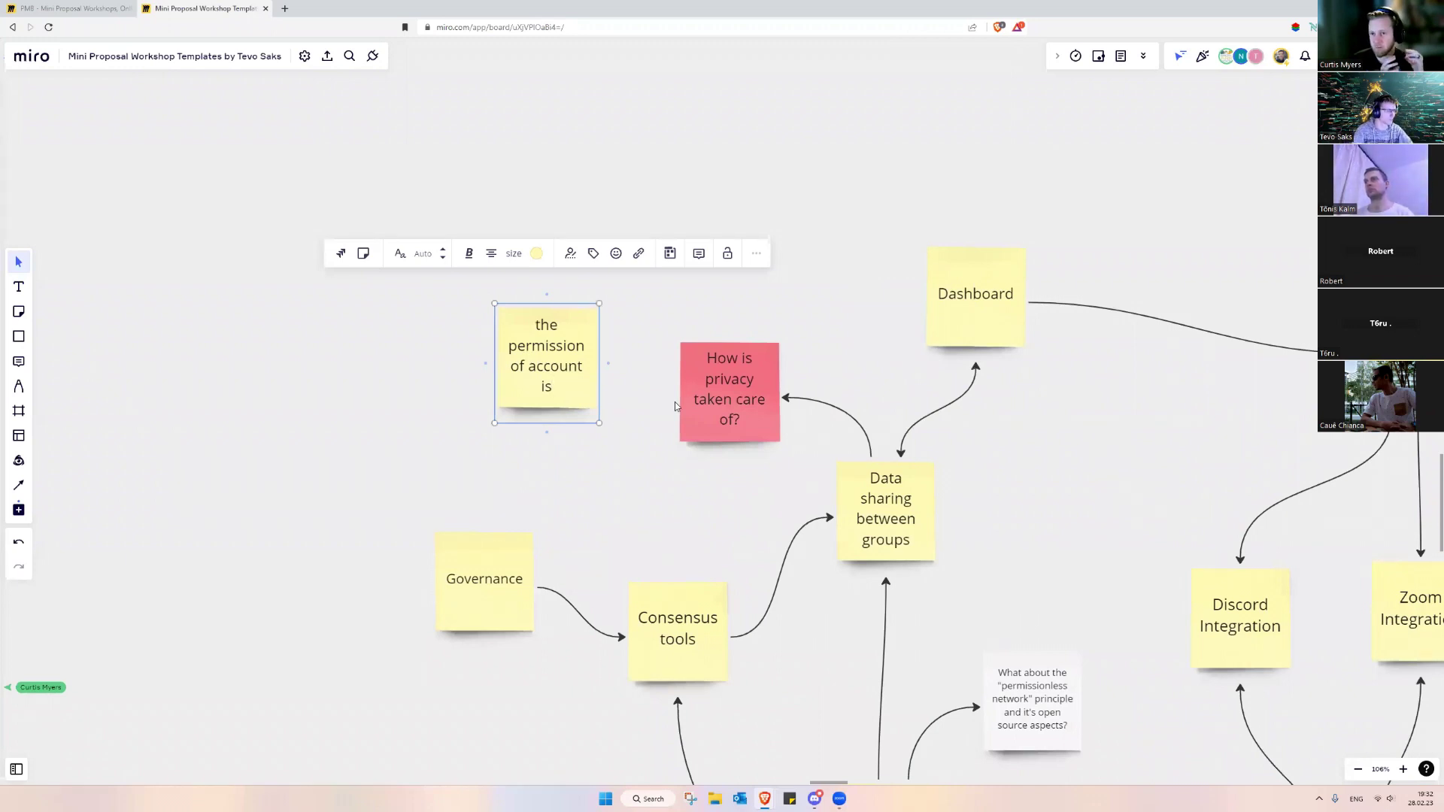
pyautogui.write('establish in Dasb')
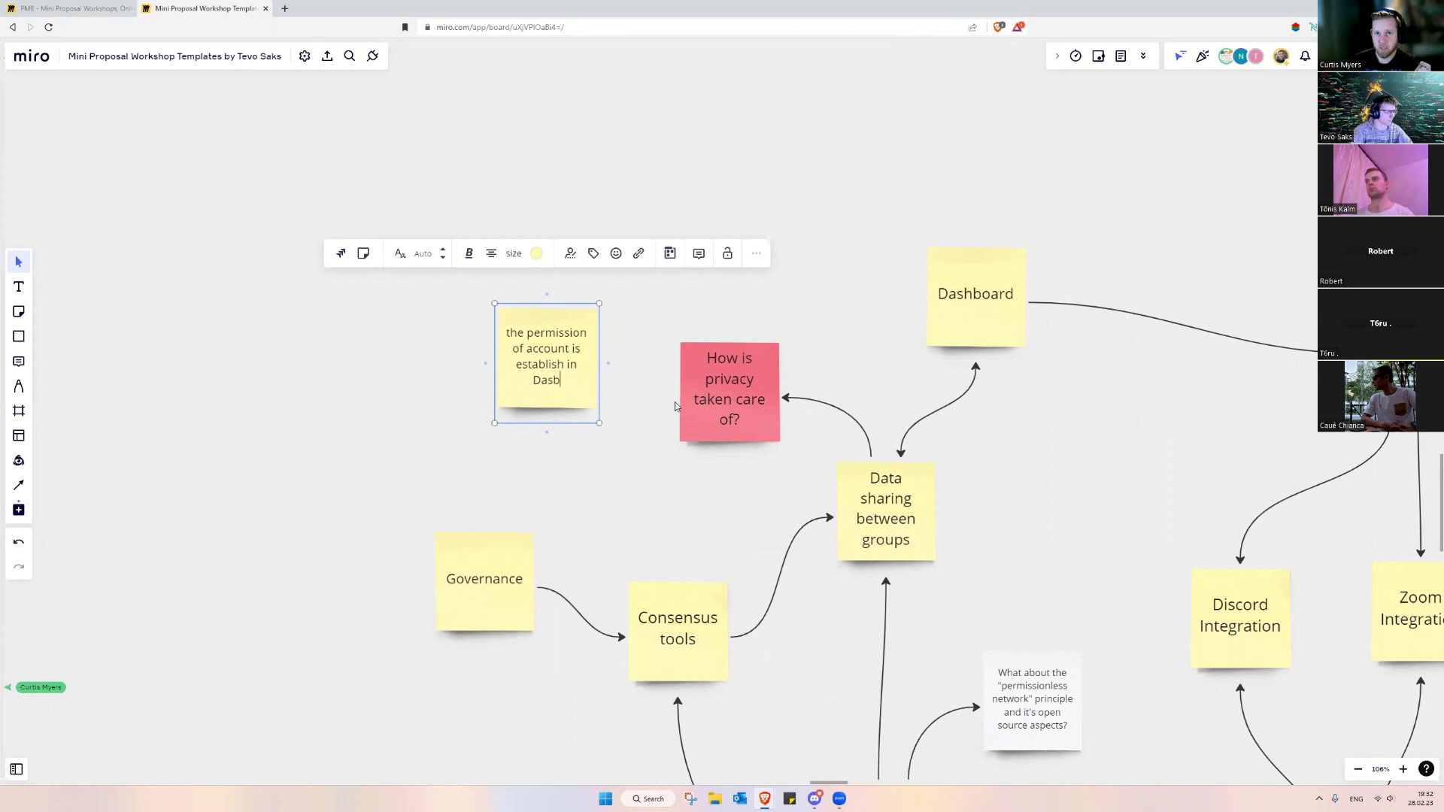
pyautogui.press('BackSpace')
pyautogui.write('hboard a')
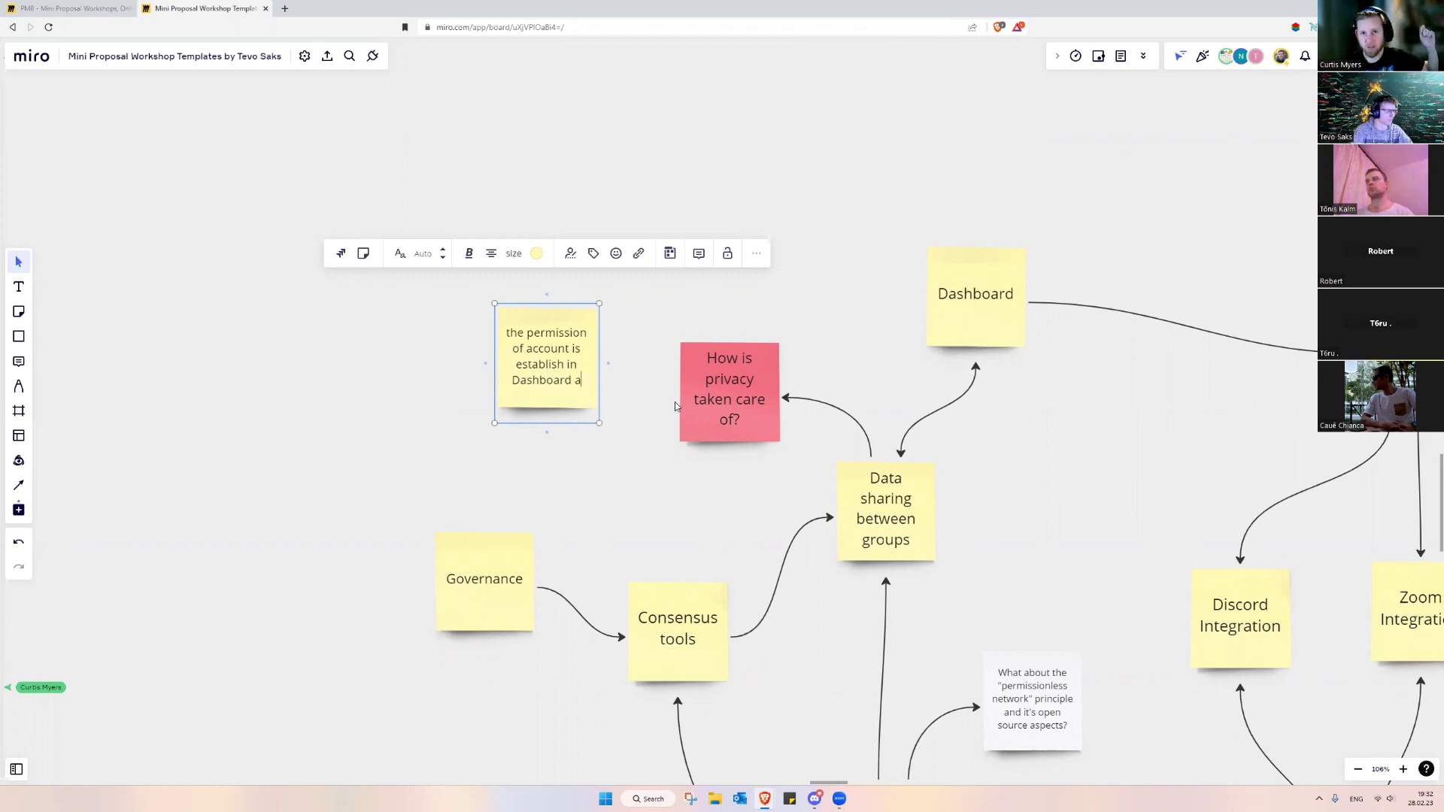
pyautogui.write('nd meetings')
# Draw an arrow from the pink "How is privacy taken care of?" note to the account permission note.
pyautogui.click(729, 421)
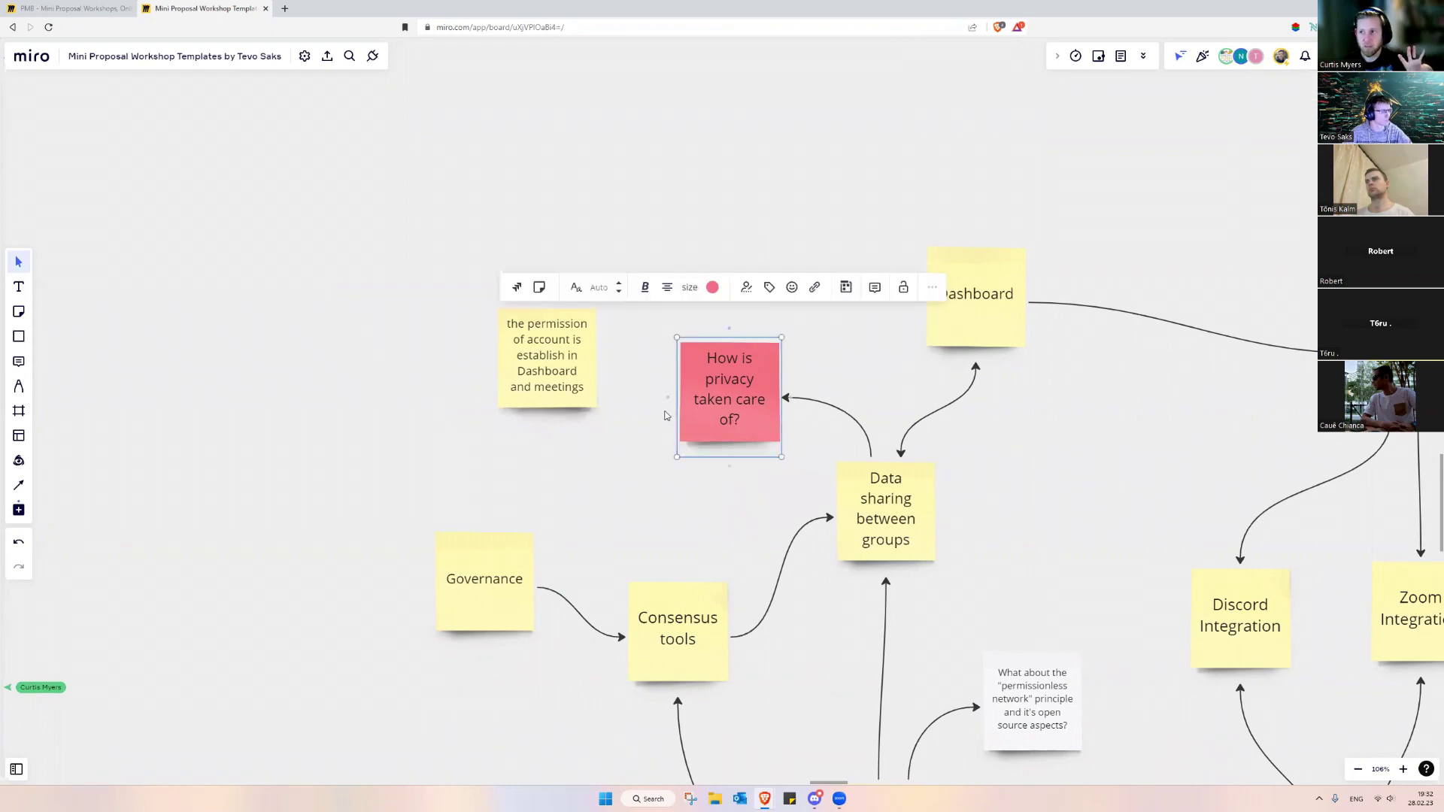
pyautogui.press('Escape')
pyautogui.scroll(-5, 549, 466)
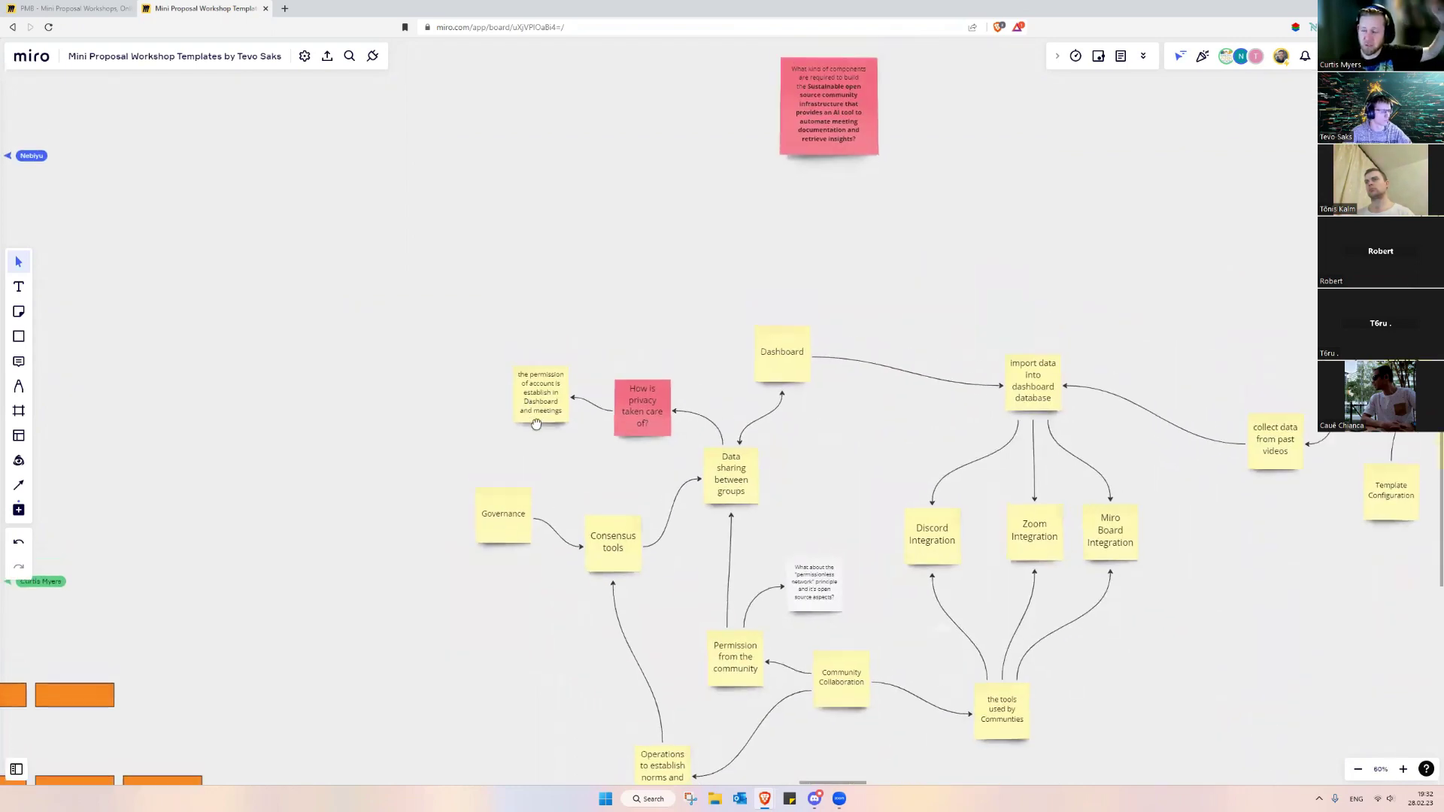
# Examine the diagram from the privacy and Dashboard notes across to the past-videos note and the AI bots branch.
pyautogui.scroll(-1, 549, 466)
pyautogui.moveTo(548, 466); pyautogui.dragTo(510, 421)
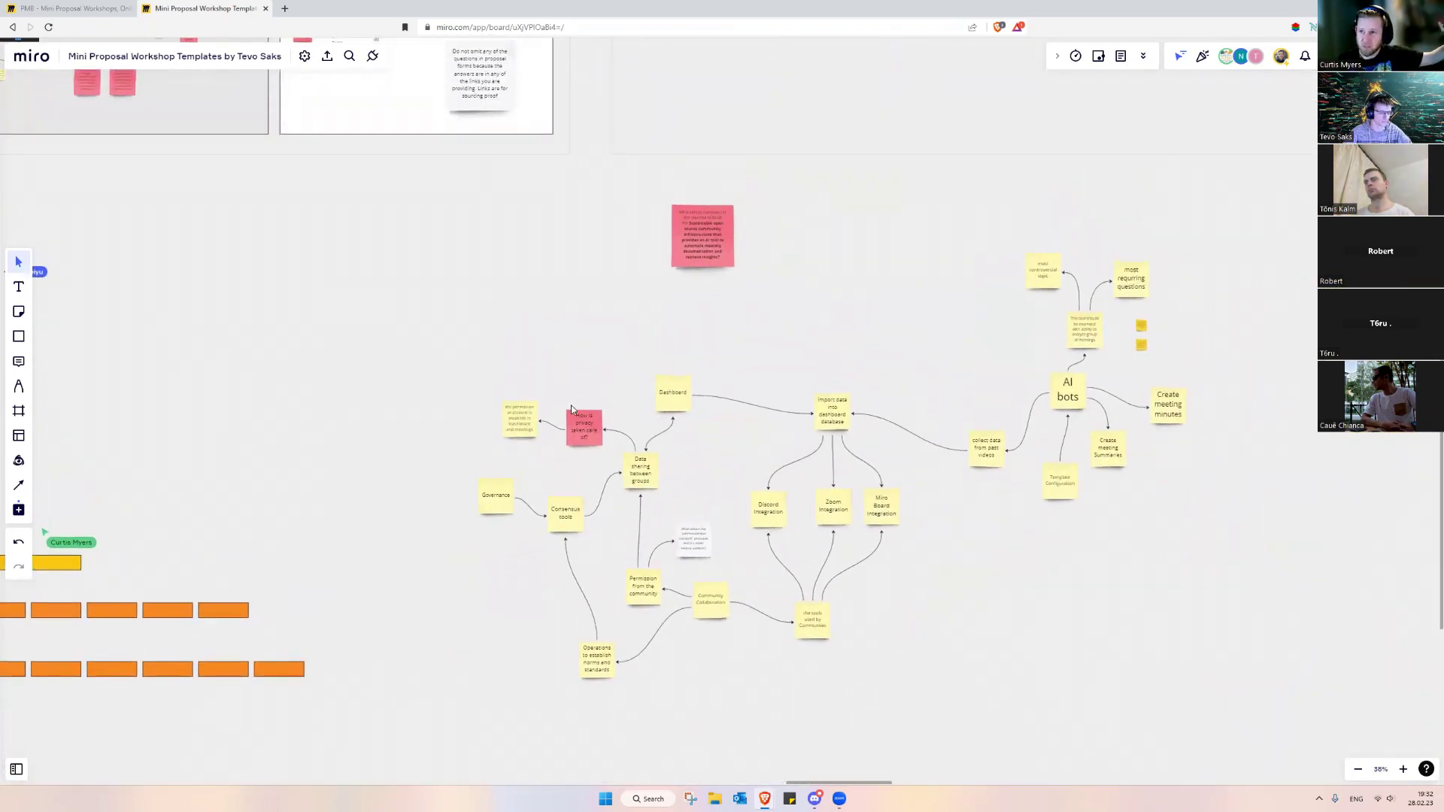
pyautogui.scroll(2, 827, 399)
pyautogui.moveTo(982, 366); pyautogui.dragTo(970, 374)
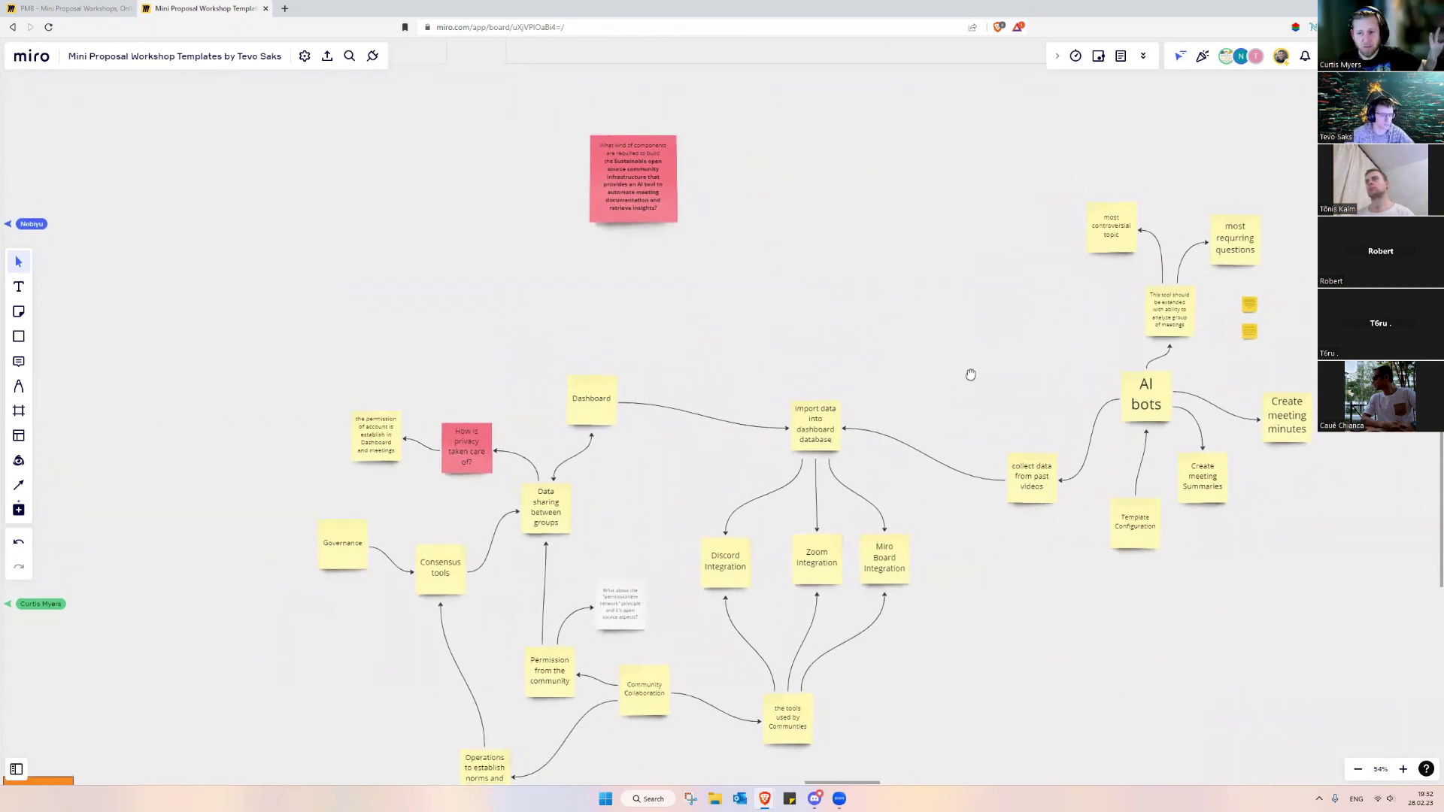
pyautogui.moveTo(971, 374); pyautogui.dragTo(1005, 392)
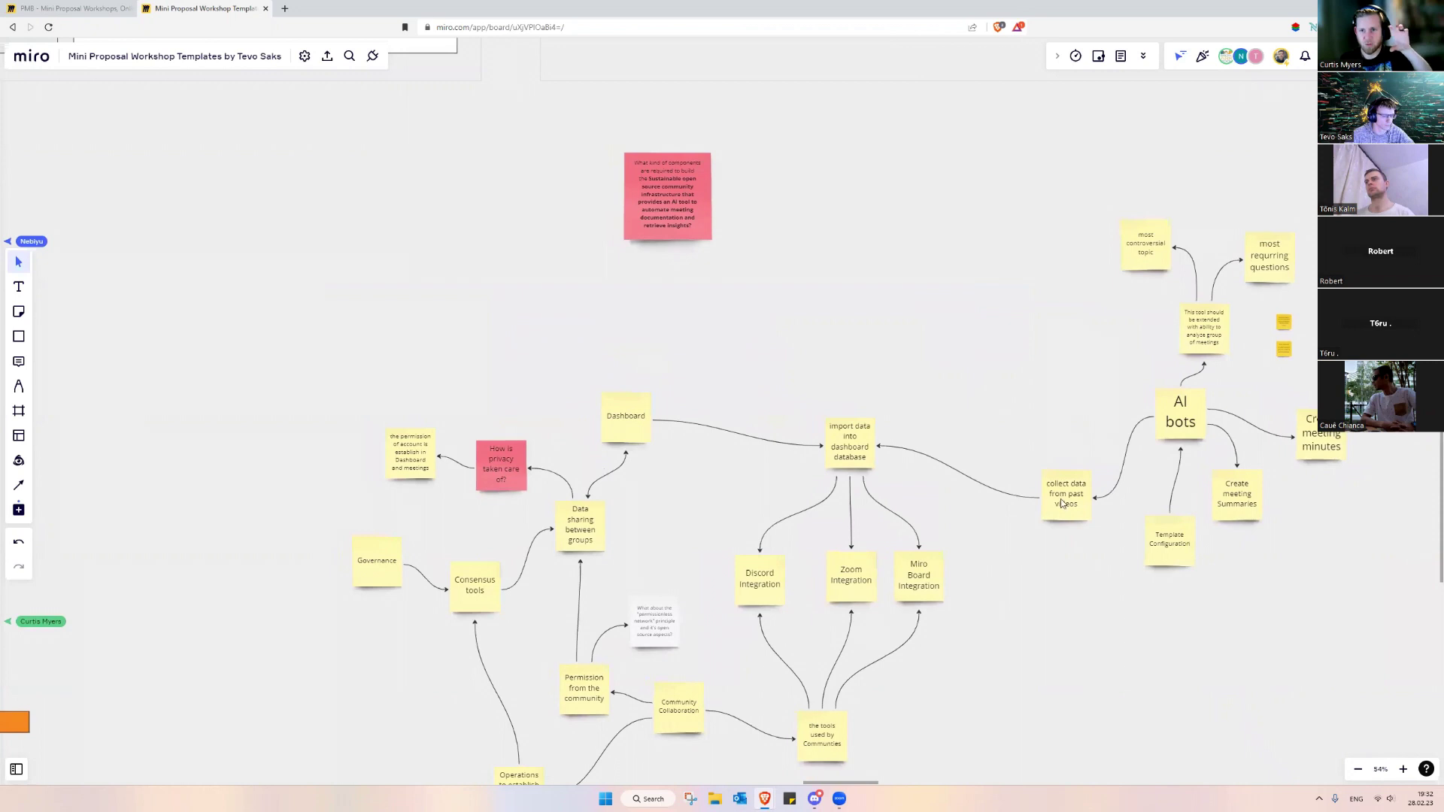
pyautogui.moveTo(1069, 427)
pyautogui.mouseDown()
pyautogui.moveTo(1052, 463)
pyautogui.moveTo(1055, 420)
pyautogui.mouseUp()
pyautogui.scroll(-2, 1080, 454)
pyautogui.hscroll(1, 1080, 453)
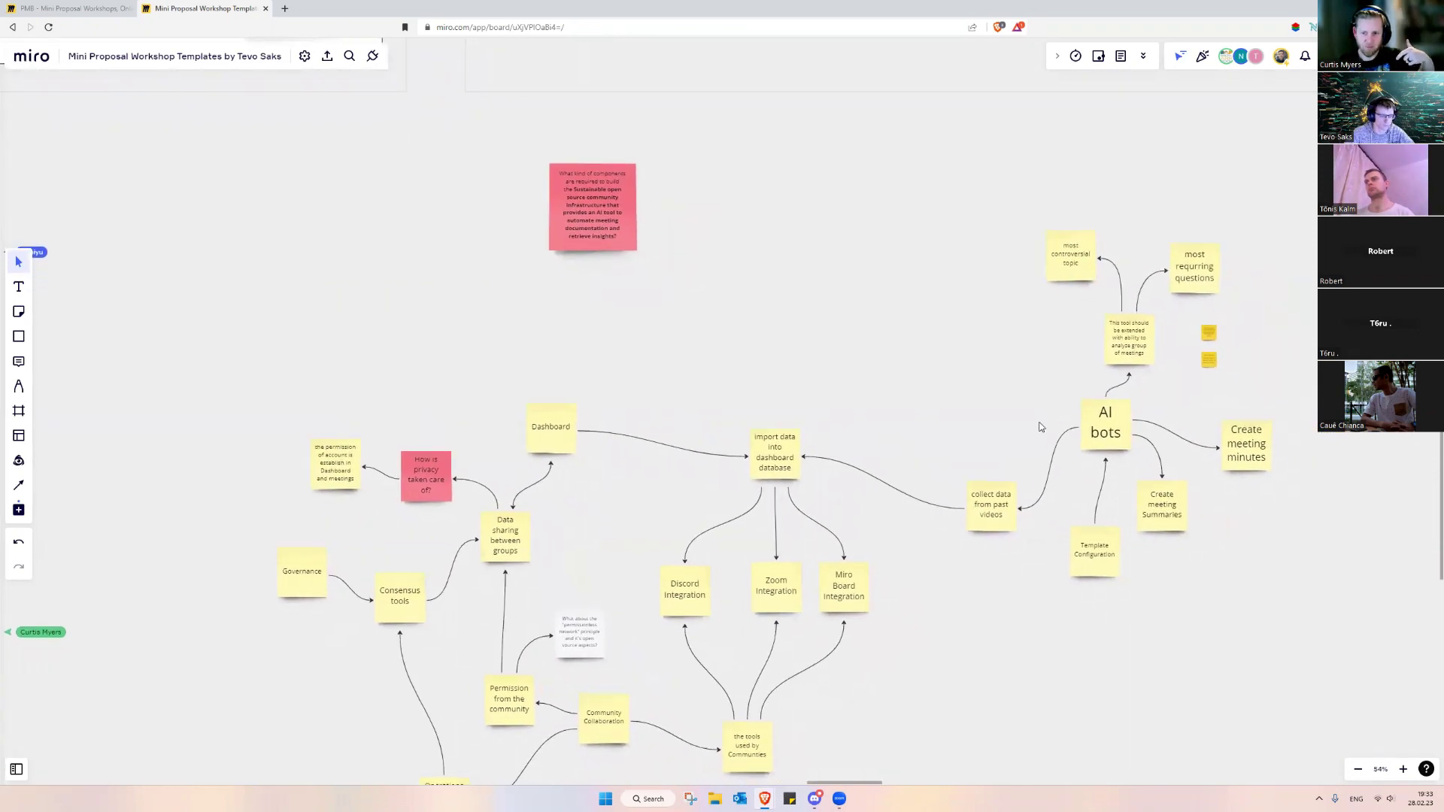
pyautogui.click(1000, 508)
pyautogui.click(1010, 341)
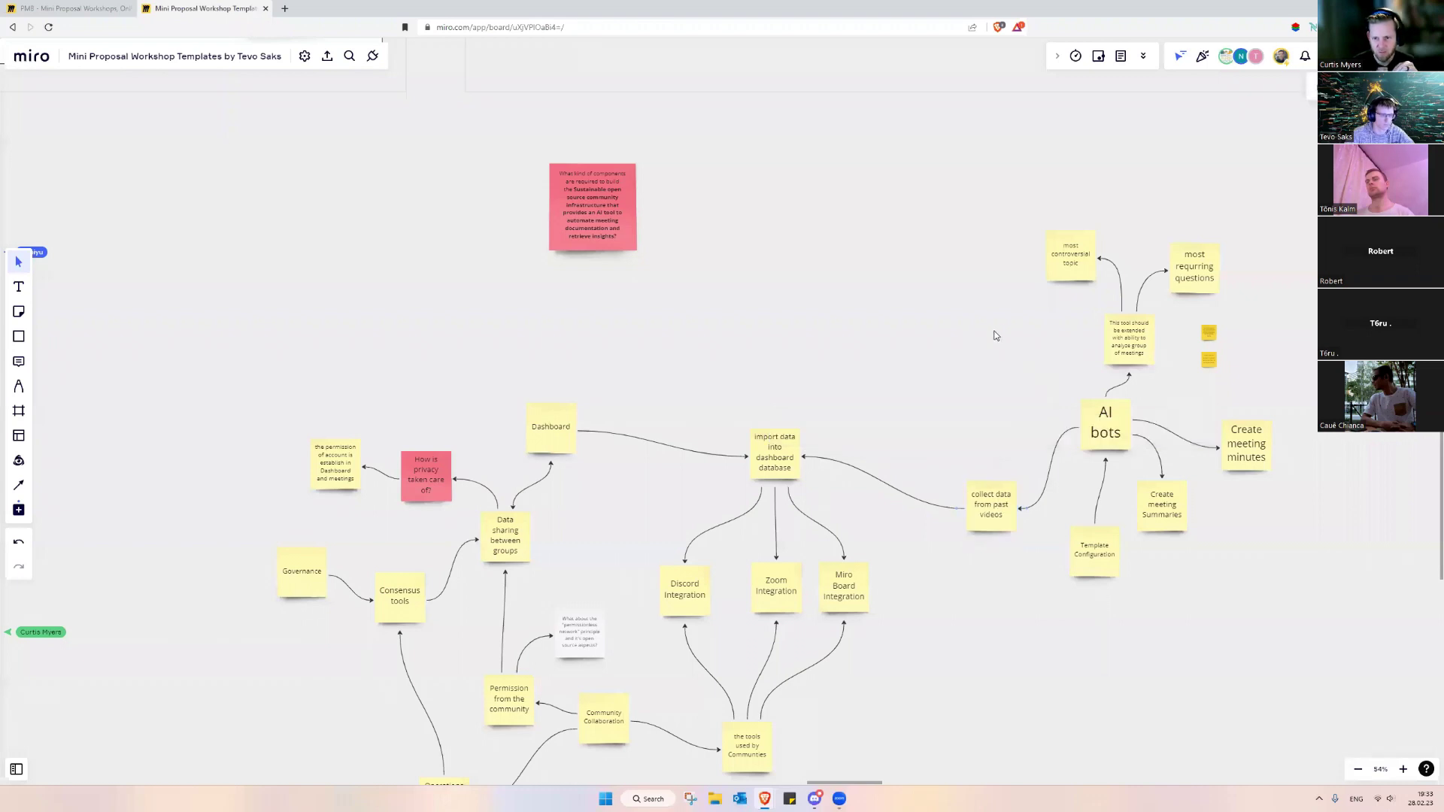
# Replace the text of the "collect data from past videos" note with "export transformed data".
pyautogui.scroll(2, 993, 331)
pyautogui.hscroll(1, 992, 331)
pyautogui.click(979, 532)
pyautogui.click(1028, 539)
pyautogui.doubleClick(988, 540)
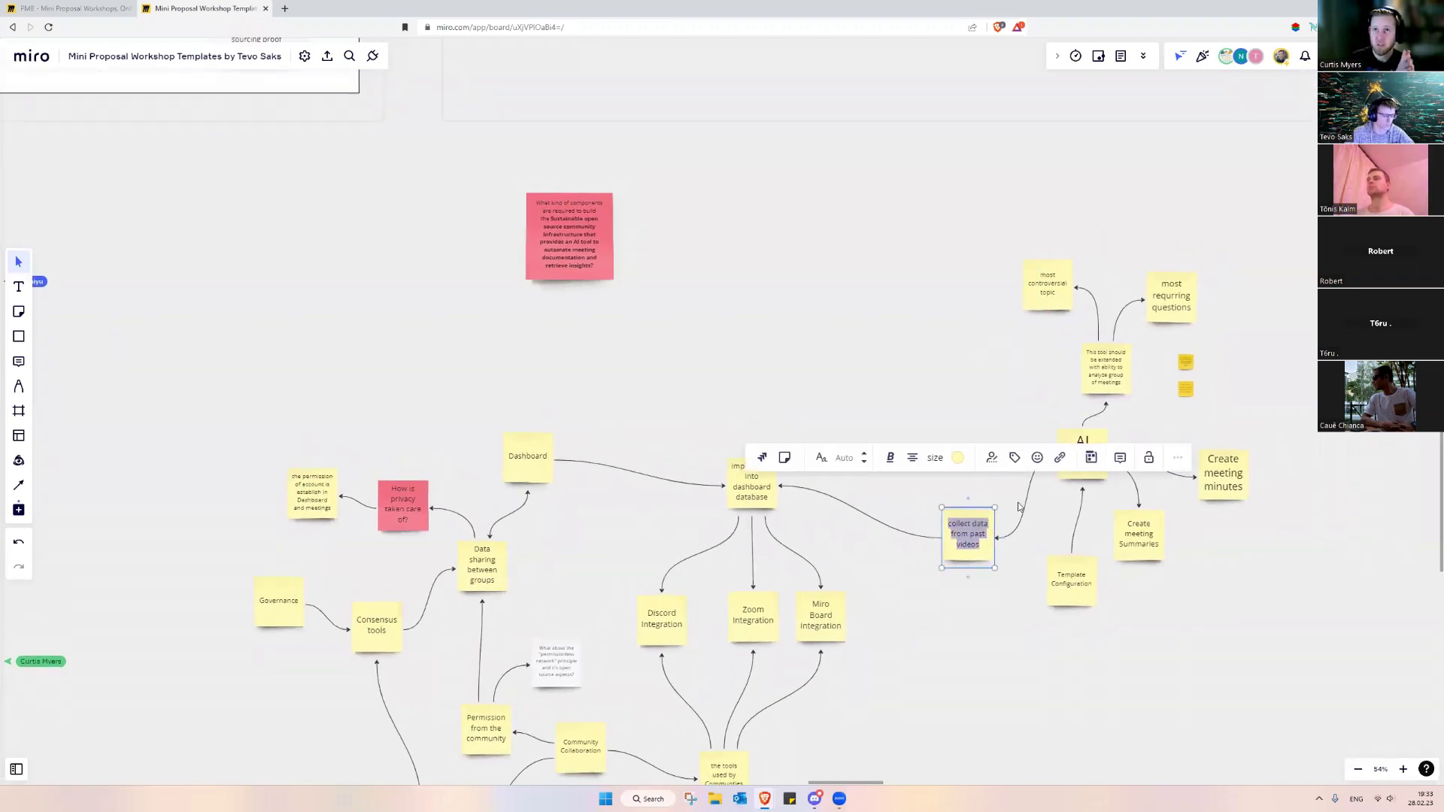
pyautogui.write('export data t')
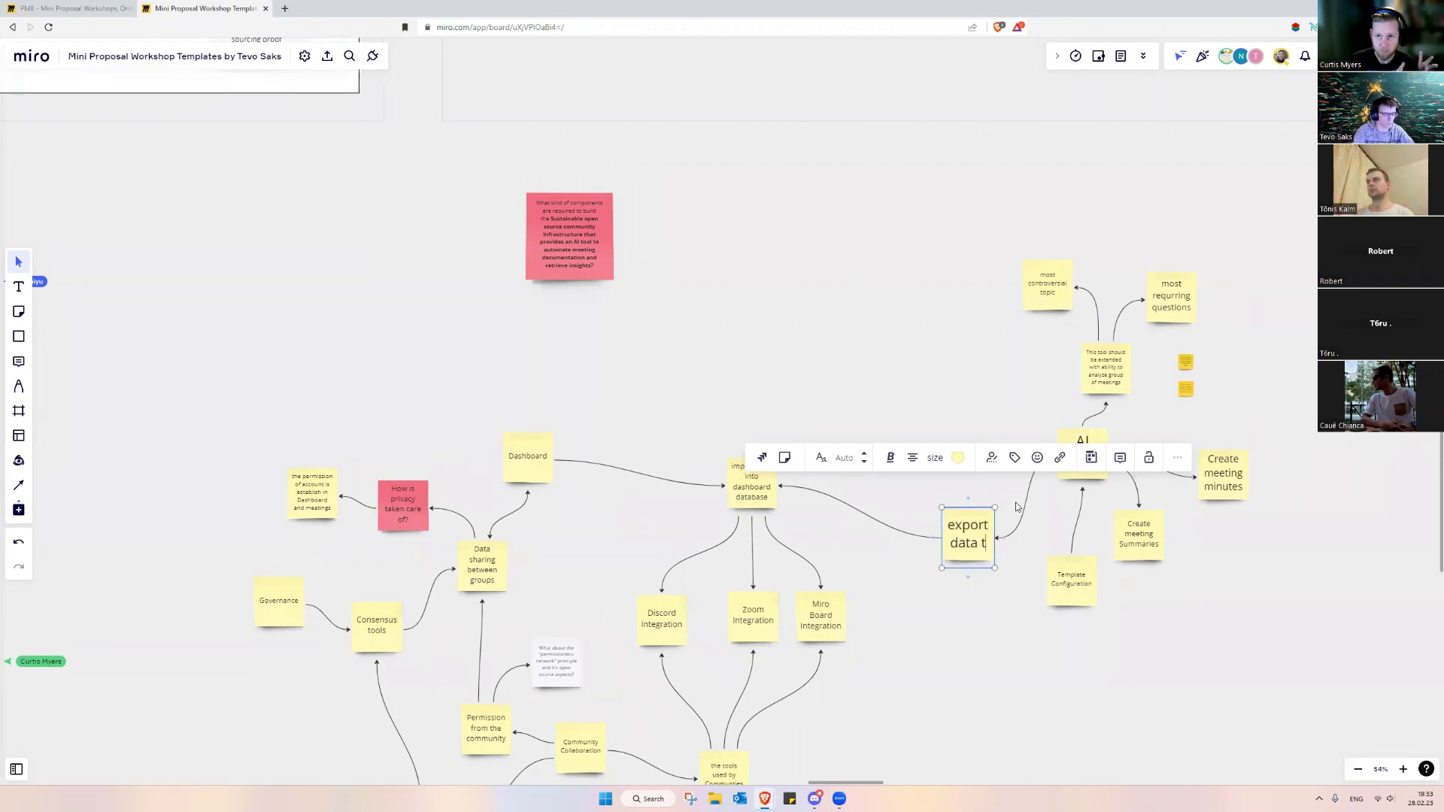
pyautogui.hotkey('ctrl', 'a')
pyautogui.press('End')
pyautogui.hotkey('ctrl', 'shift', 'Left')
pyautogui.hotkey('ctrl', 'shift', 'Left')
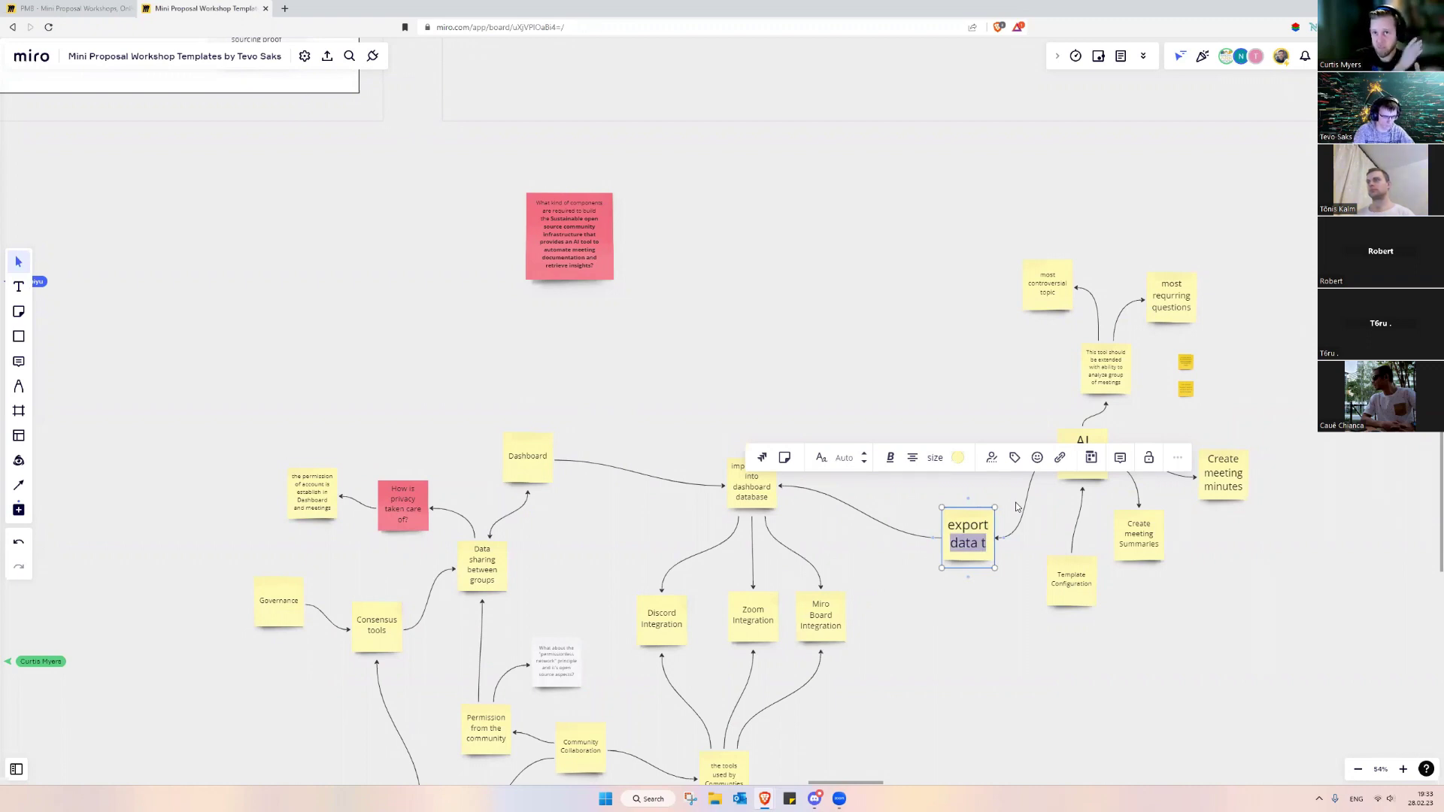
pyautogui.write('transf')
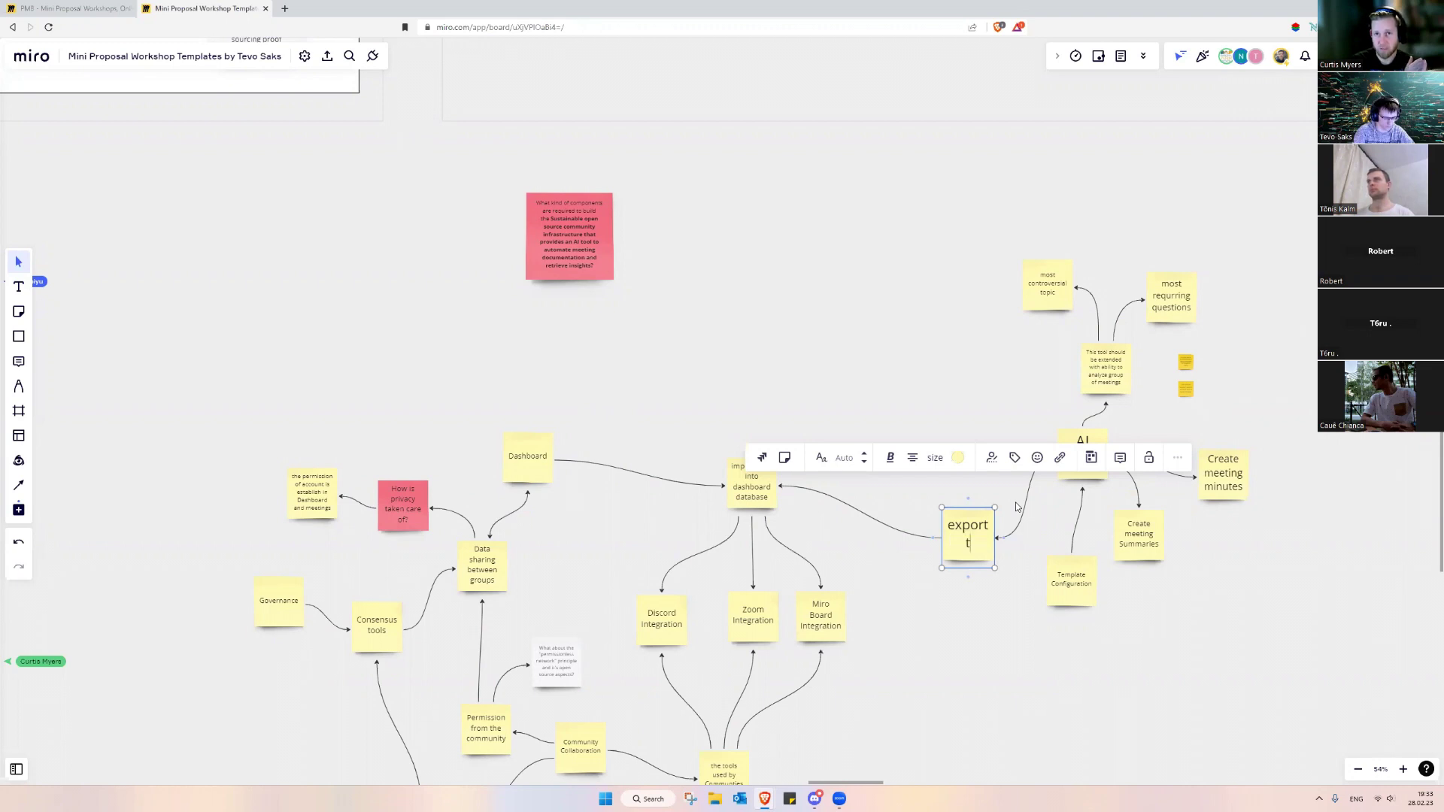
pyautogui.write('ormed da')
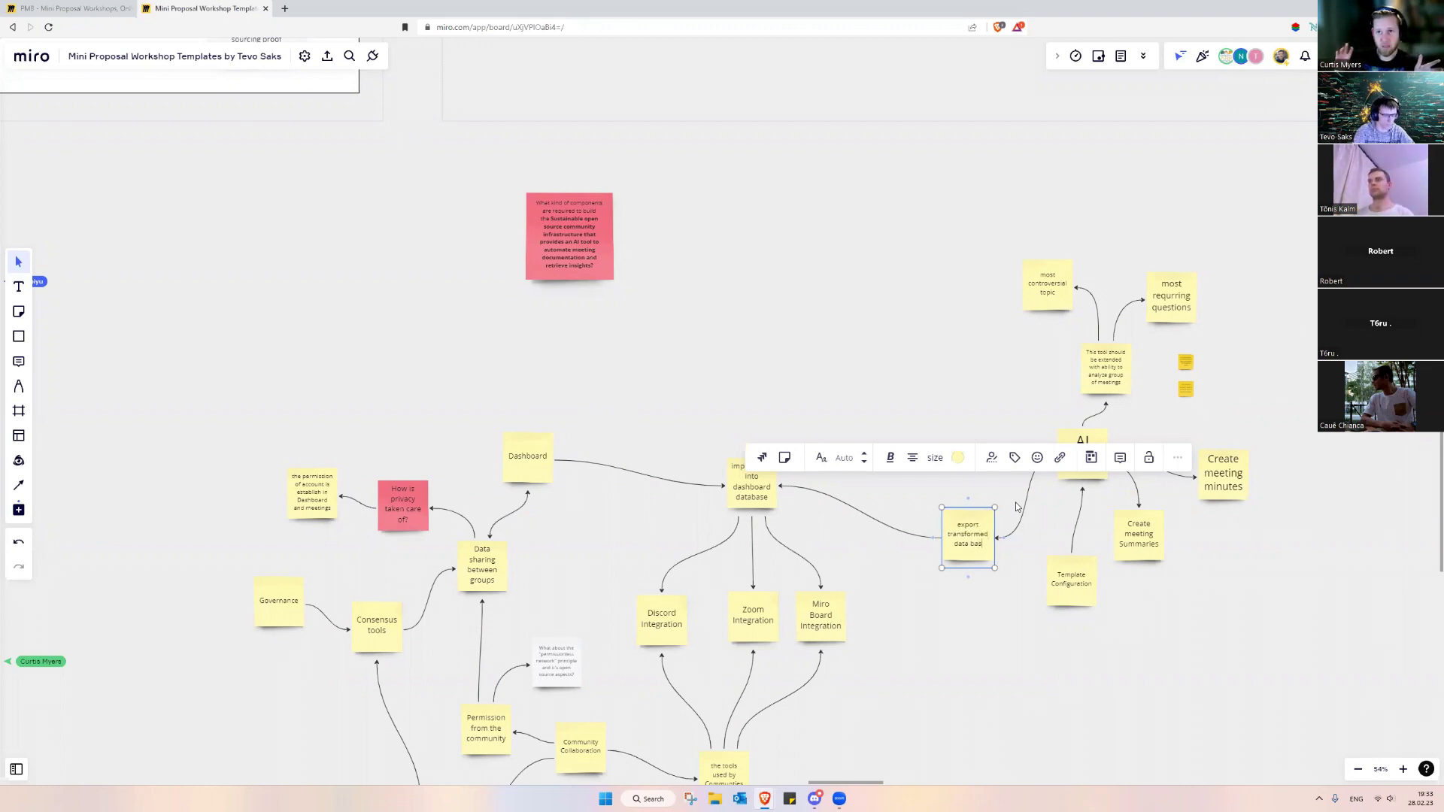
pyautogui.write('ta back to databs')
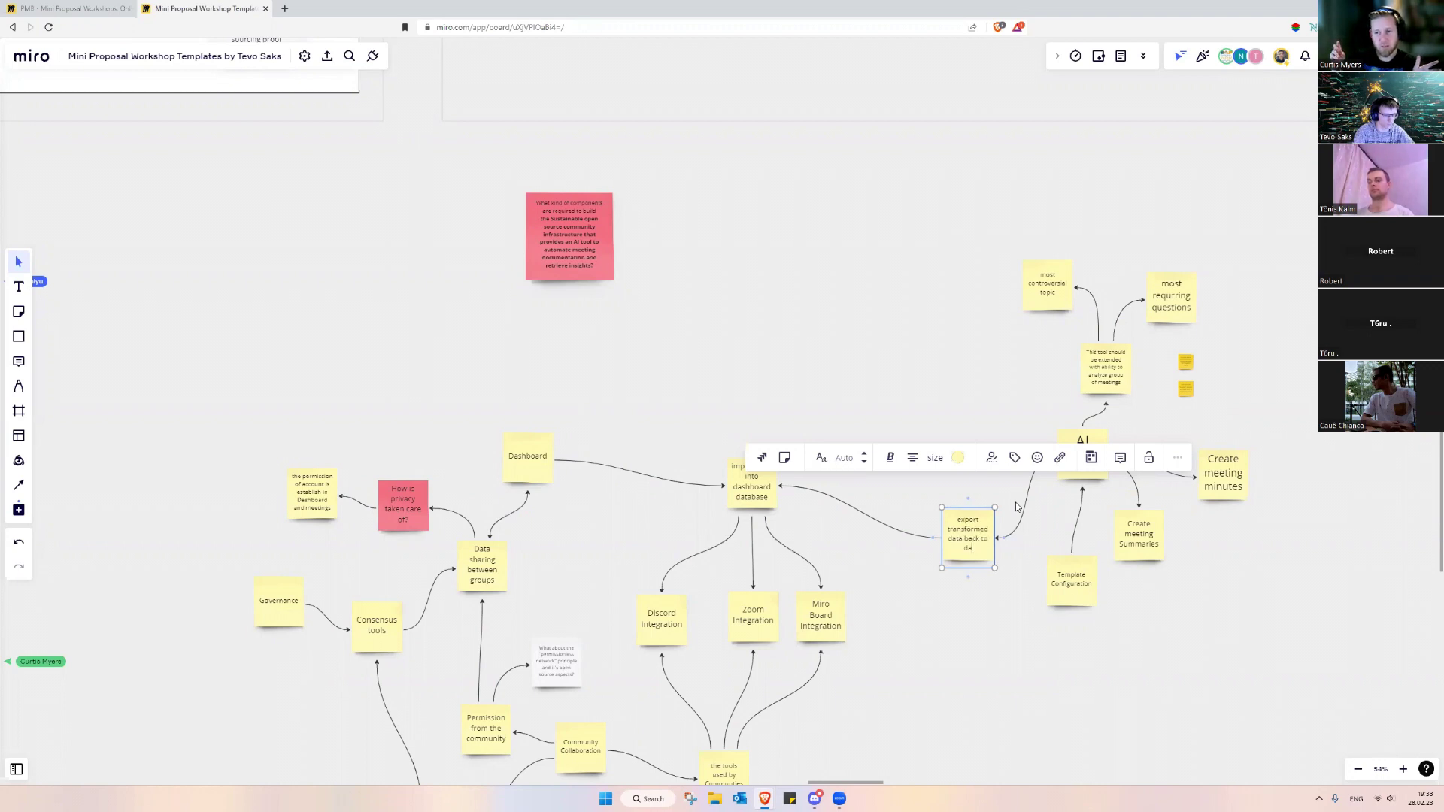
pyautogui.press('BackSpace')
pyautogui.press('BackSpace')
pyautogui.press('BackSpace')
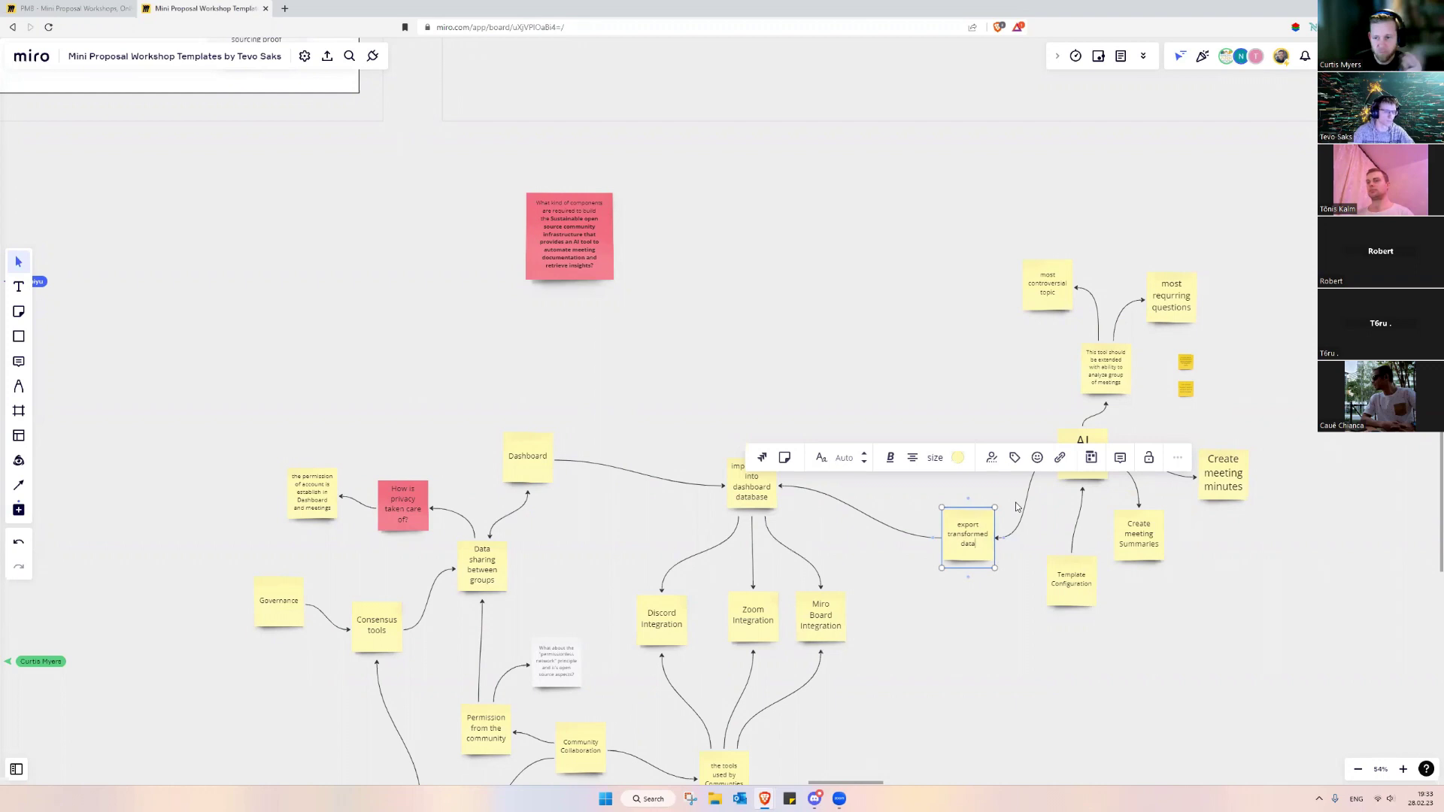
pyautogui.click(911, 630)
# Move the "export transformed data" note into line between the import-data and AI bots notes and colour it darker yellow.
pyautogui.moveTo(949, 544); pyautogui.dragTo(914, 489)
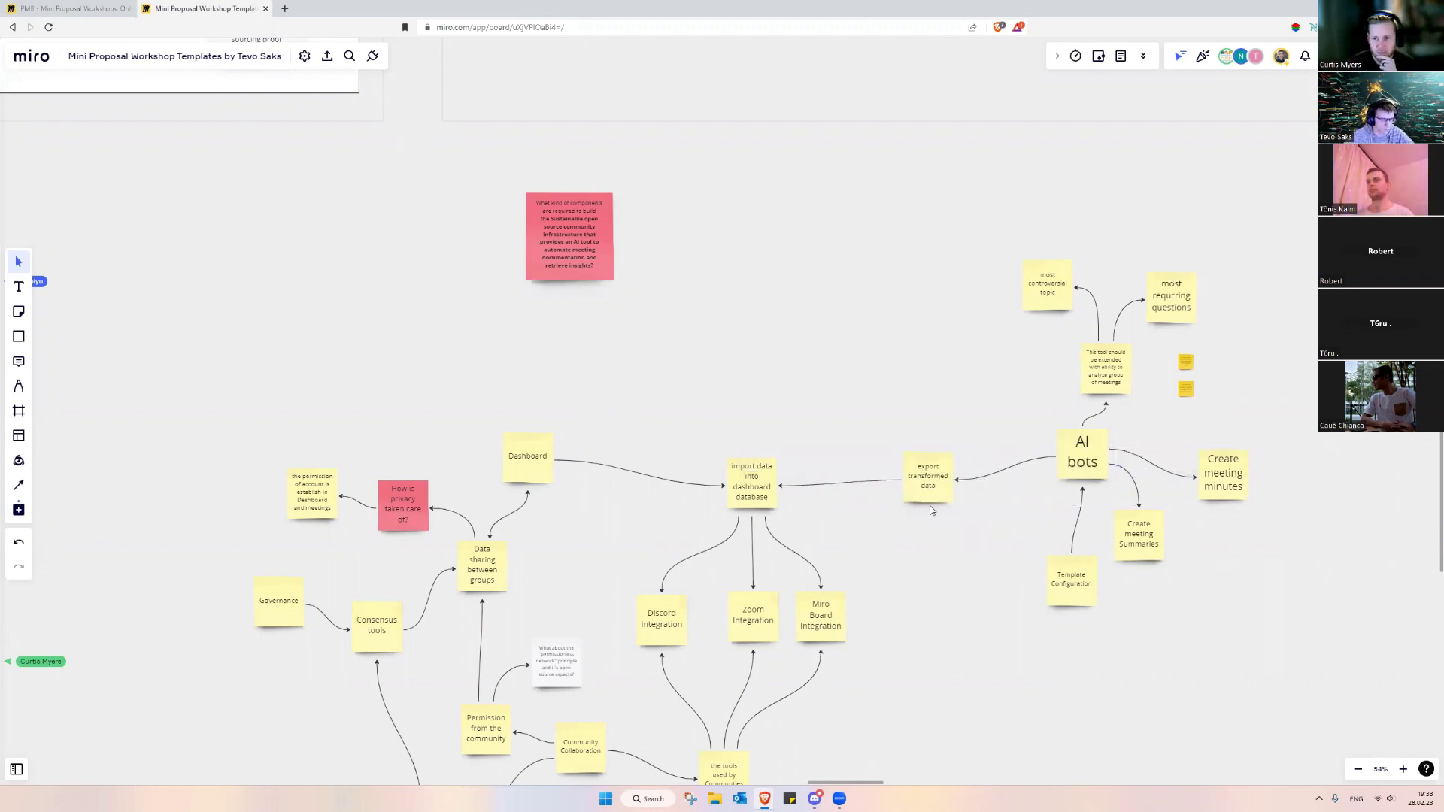
pyautogui.moveTo(999, 522); pyautogui.dragTo(946, 551)
pyautogui.moveTo(868, 511); pyautogui.dragTo(900, 526)
pyautogui.click(888, 439)
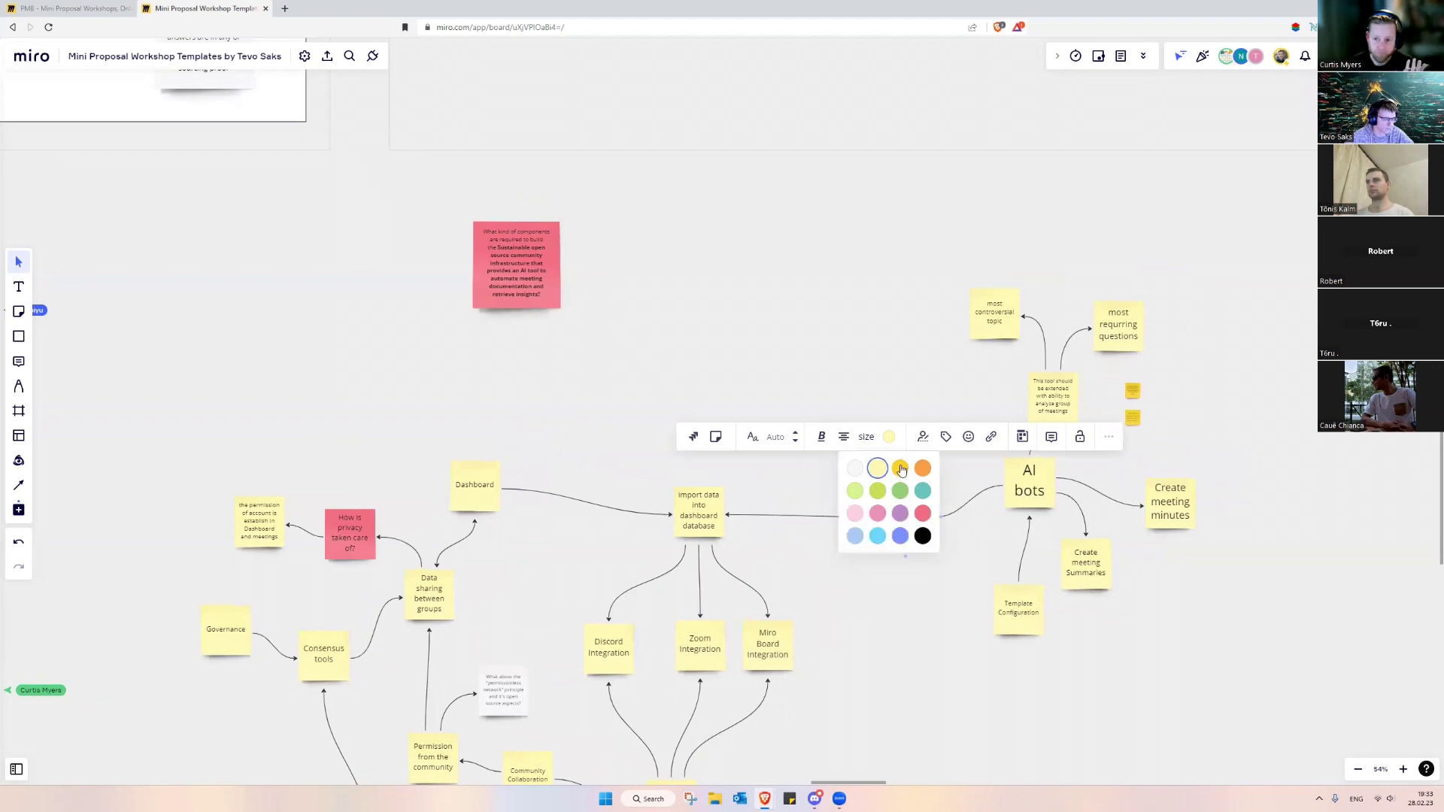
pyautogui.click(905, 468)
# Duplicate the "most requrring questions" note and set the copy's text to "this tool should be extended with extra framework to find action items".
pyautogui.scroll(3, 930, 579)
pyautogui.scroll(3, 1092, 401)
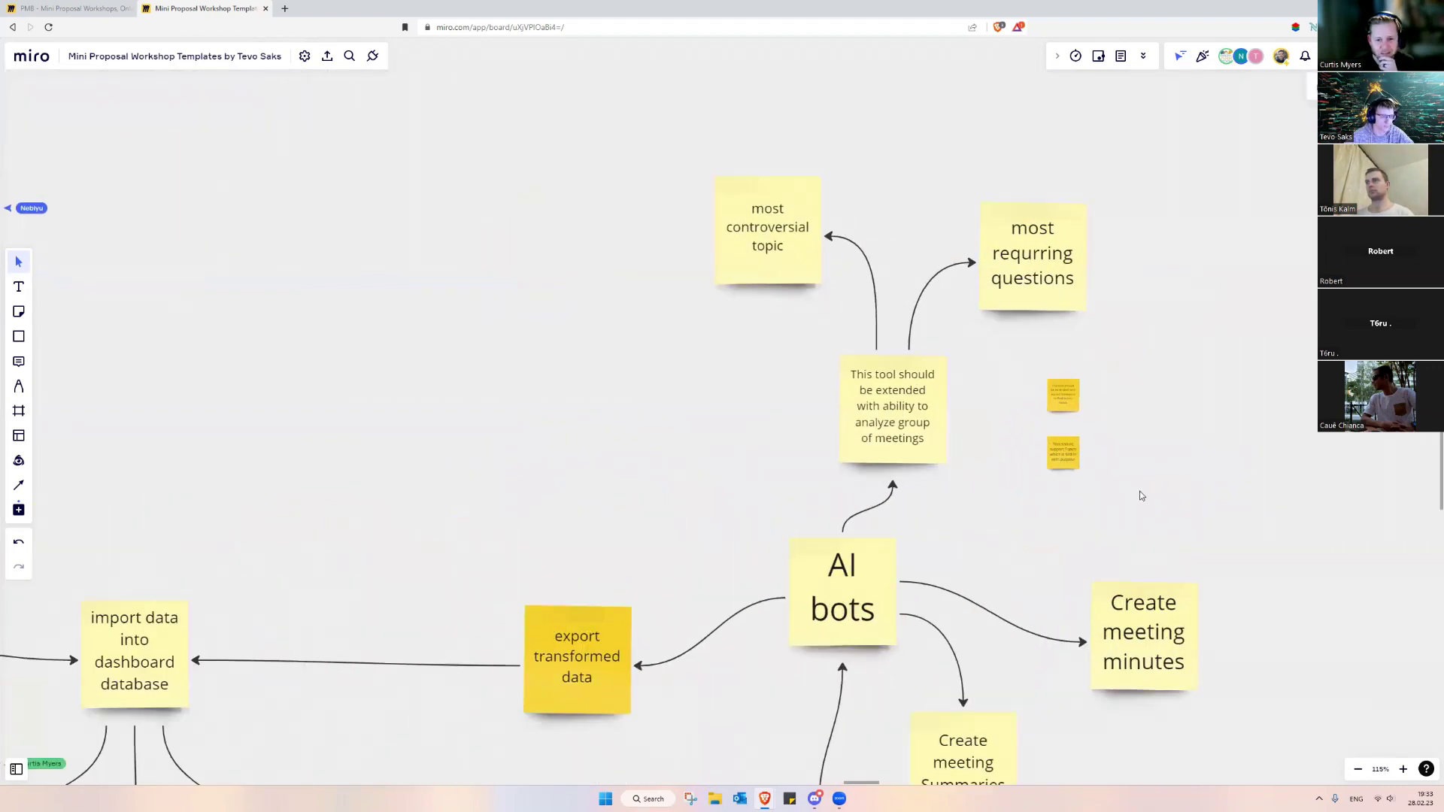
pyautogui.click(1072, 255)
pyautogui.hotkey('ctrl', 'd')
pyautogui.moveTo(1174, 278); pyautogui.dragTo(633, 383)
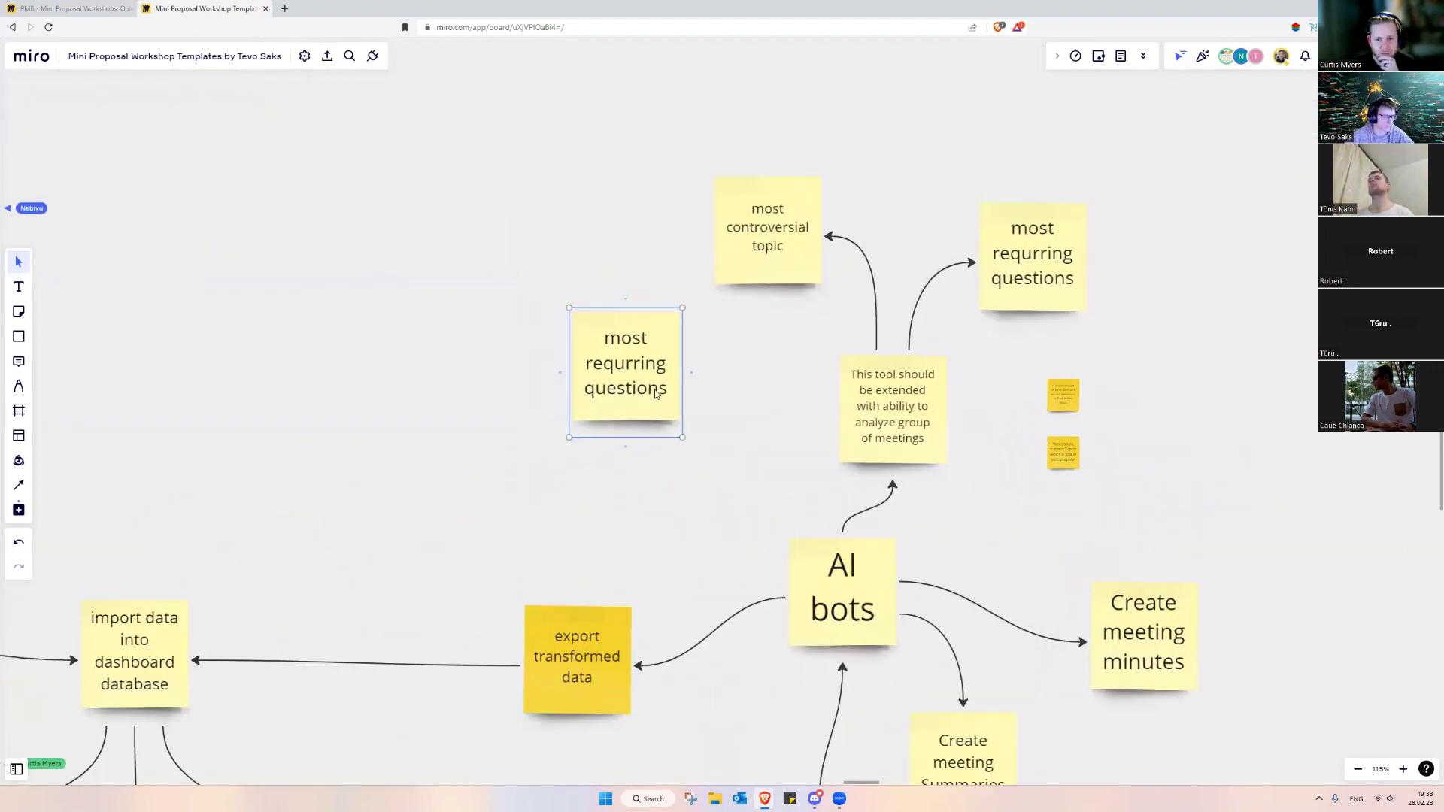
pyautogui.scroll(4, 1064, 397)
pyautogui.click(1065, 397)
pyautogui.doubleClick(410, 381)
pyautogui.write('this tool should be extended with extra framework to find action items')
pyautogui.click(534, 387)
# Place the action-items note to the left of the group-of-meetings note and draw an arrow to it from AI bots.
pyautogui.scroll(-4, 387, 347)
pyautogui.moveTo(387, 349); pyautogui.dragTo(443, 394)
pyautogui.click(430, 406)
pyautogui.scroll(-4, 378, 418)
pyautogui.moveTo(351, 396); pyautogui.dragTo(631, 401)
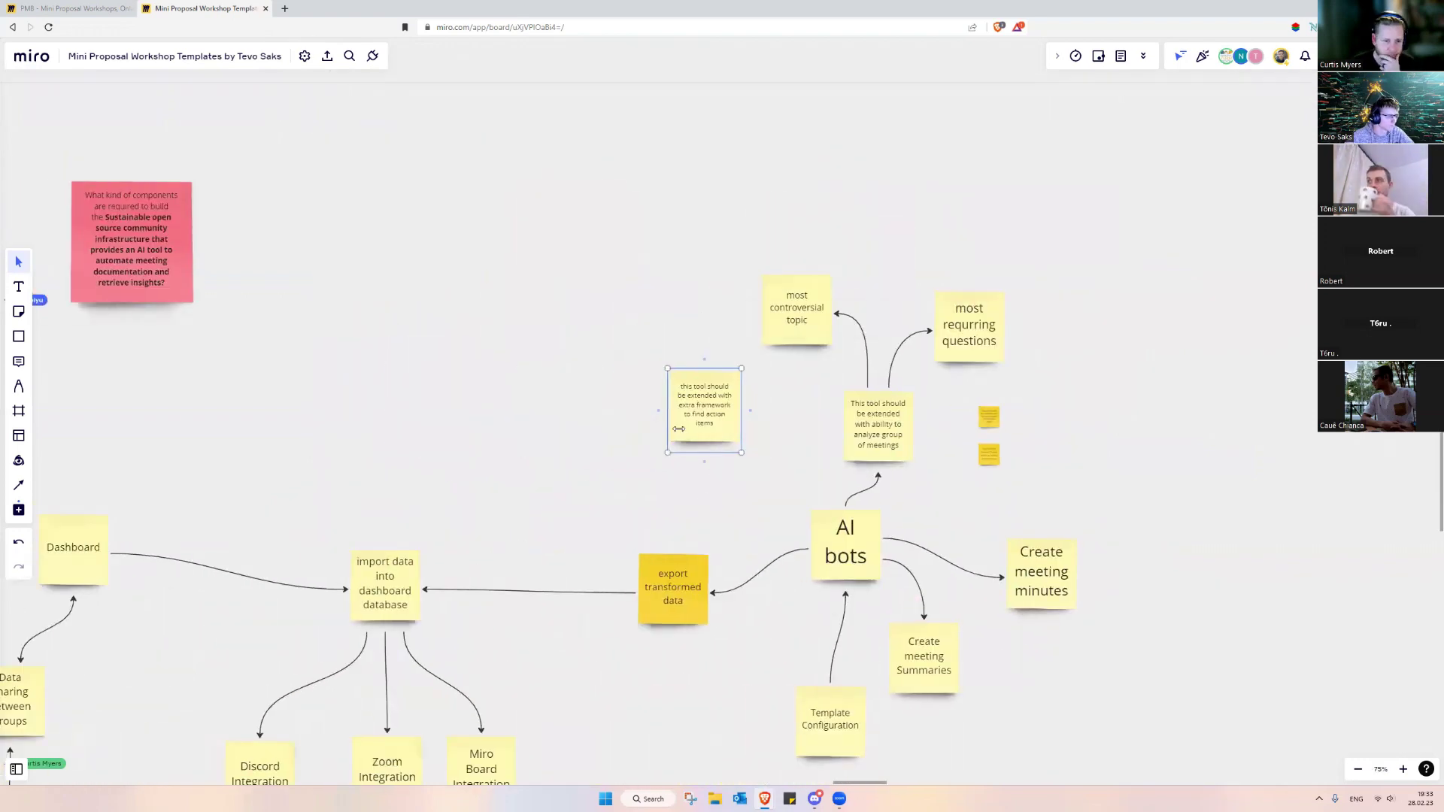
pyautogui.click(846, 517)
pyautogui.moveTo(845, 498); pyautogui.dragTo(718, 443)
# Delete the upper of the two small dark-yellow notes beside the group-of-meetings note.
pyautogui.click(985, 422)
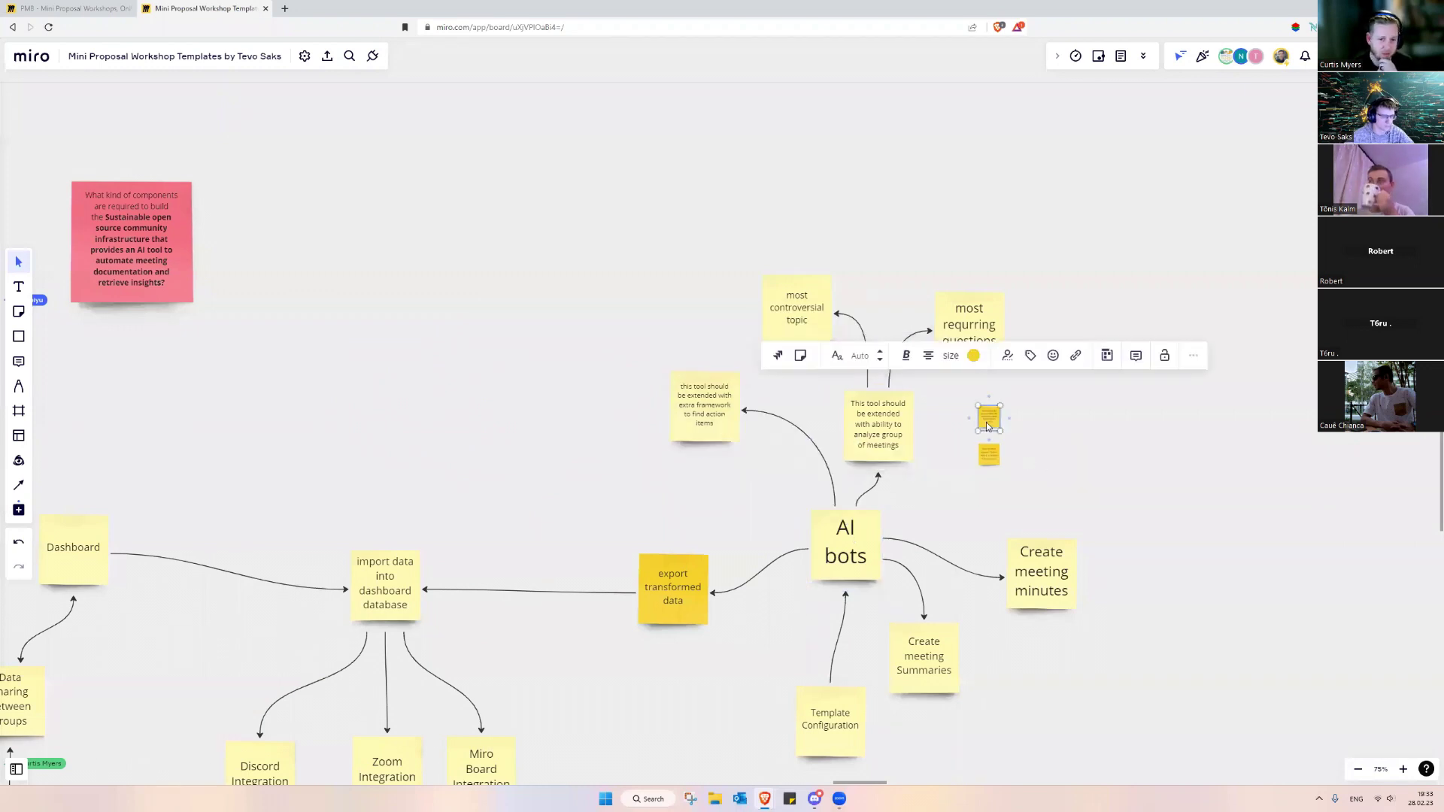
pyautogui.press('Delete')
pyautogui.click(990, 459)
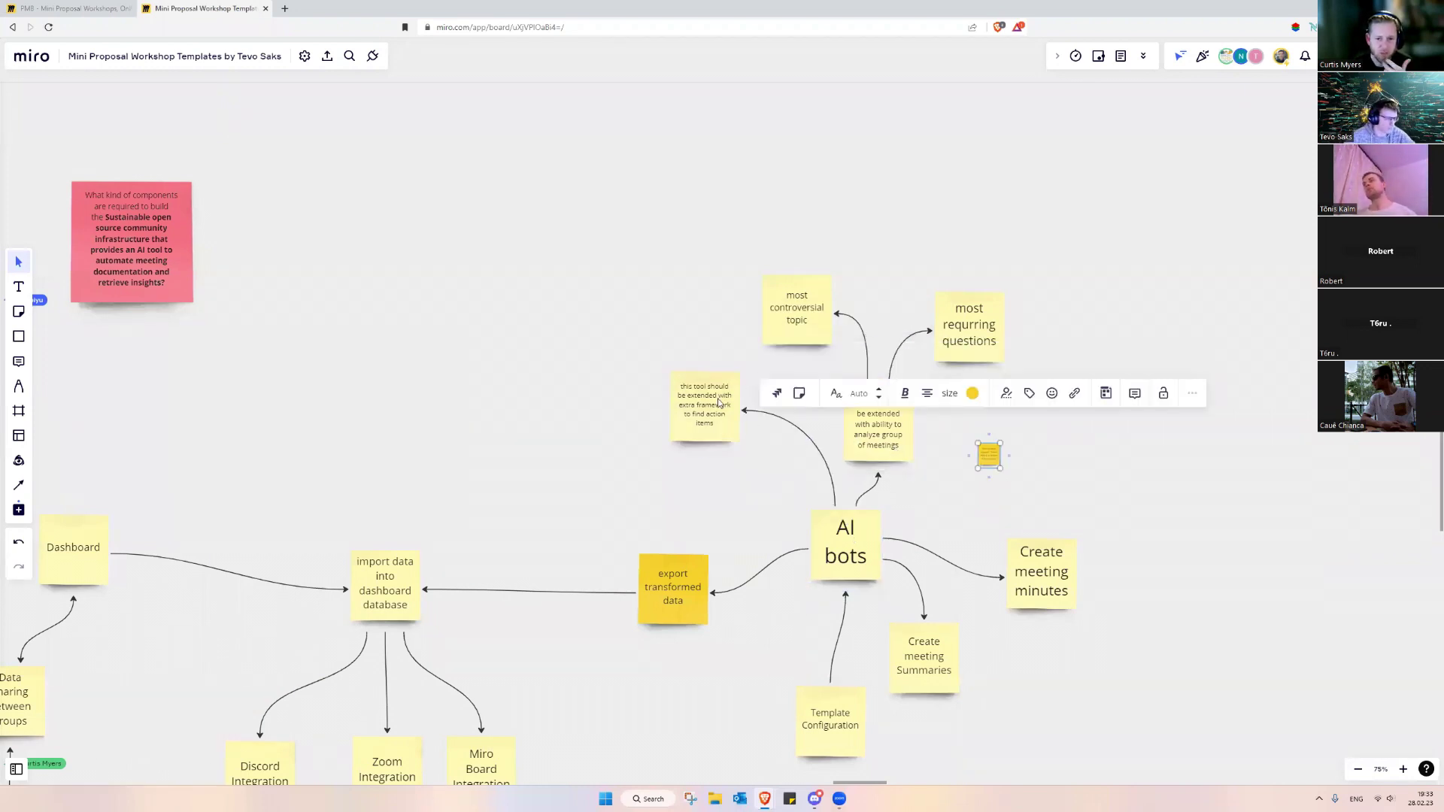
# Duplicate the action-items note and replace the copy's text with "Tool should support Topics which is tied in with purpose".
pyautogui.click(725, 404)
pyautogui.hotkey('ctrl', 'd')
pyautogui.click(985, 457)
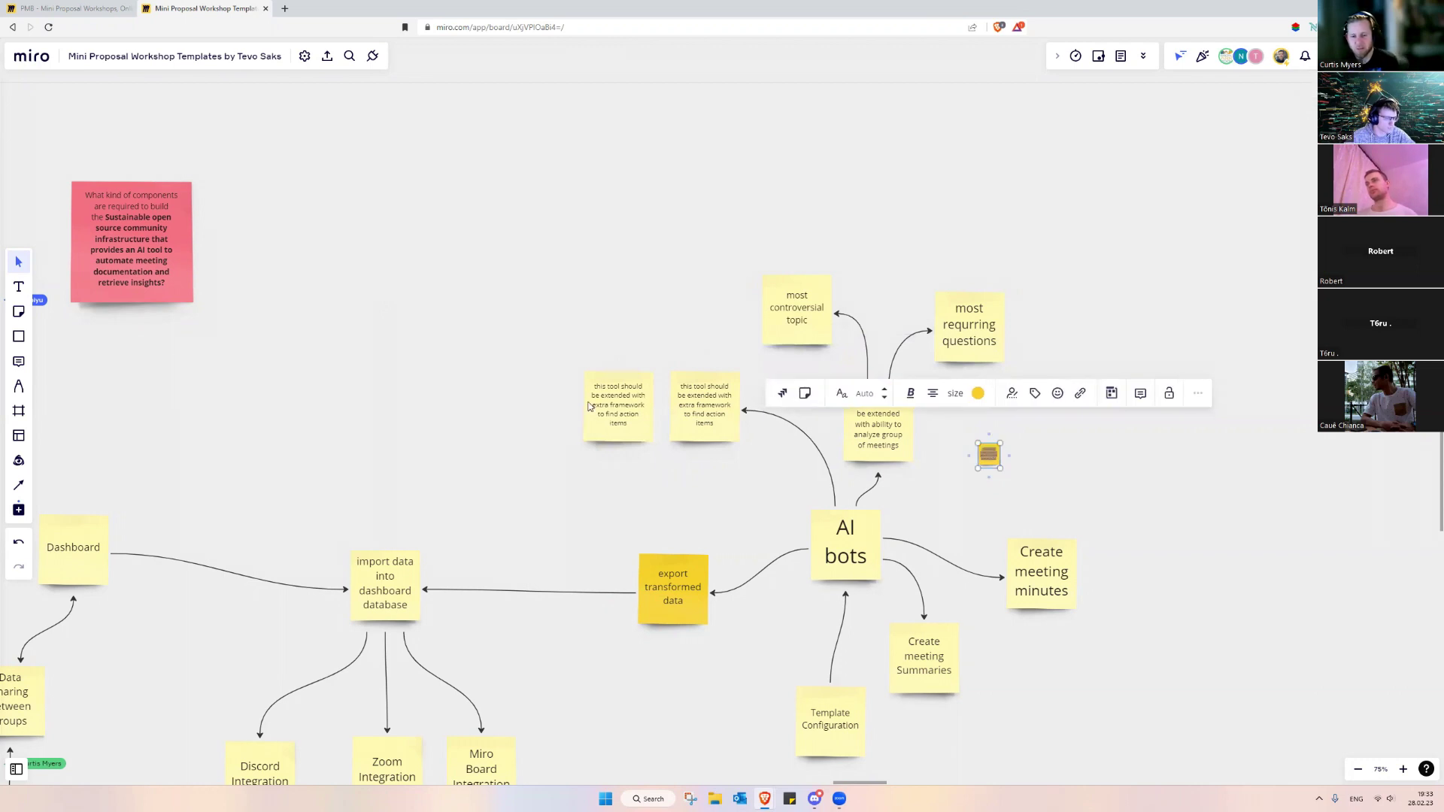
pyautogui.doubleClick(635, 405)
pyautogui.write('Tool should support Topics which is tied in with purpose')
pyautogui.click(665, 456)
# Move the Topics note between the group-of-meetings and "Create meeting minutes" notes and delete the remaining small dark-yellow note.
pyautogui.moveTo(616, 419); pyautogui.dragTo(1020, 467)
pyautogui.click(983, 466)
pyautogui.press('Delete')
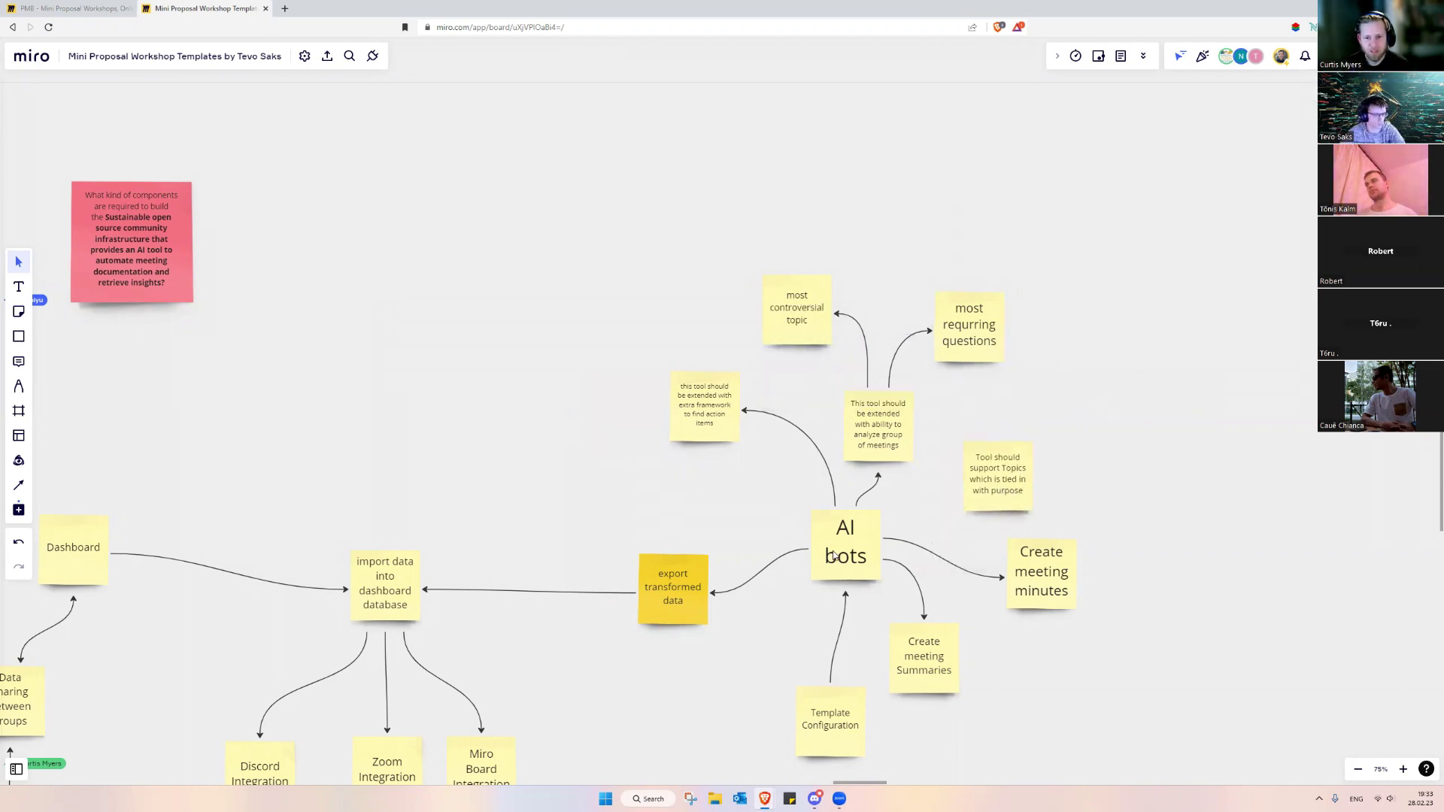
# Draw an arrow from the AI bots note to the "Tool should support Topics" note.
pyautogui.click(865, 543)
pyautogui.click(965, 541)
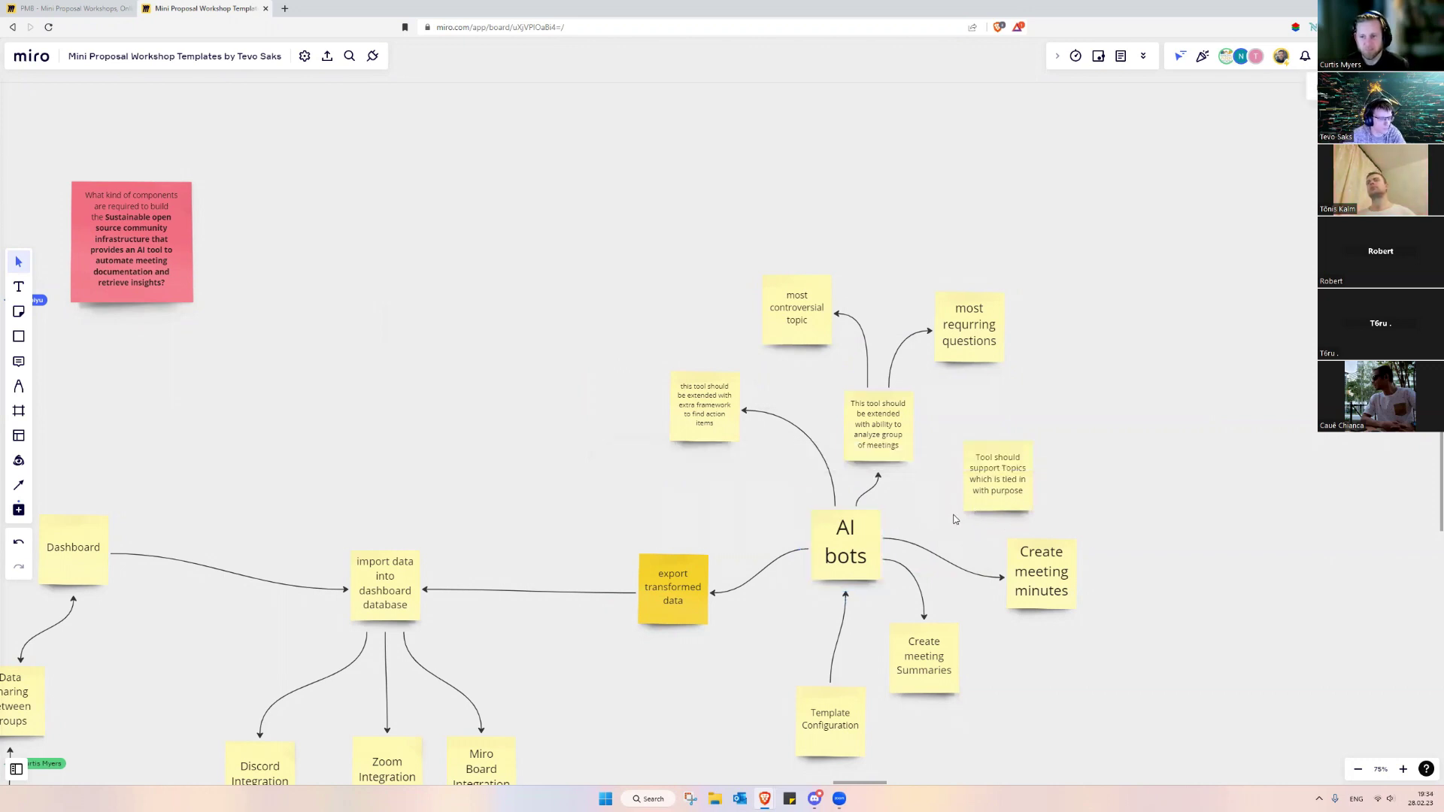
pyautogui.scroll(-1, 954, 518)
pyautogui.click(881, 520)
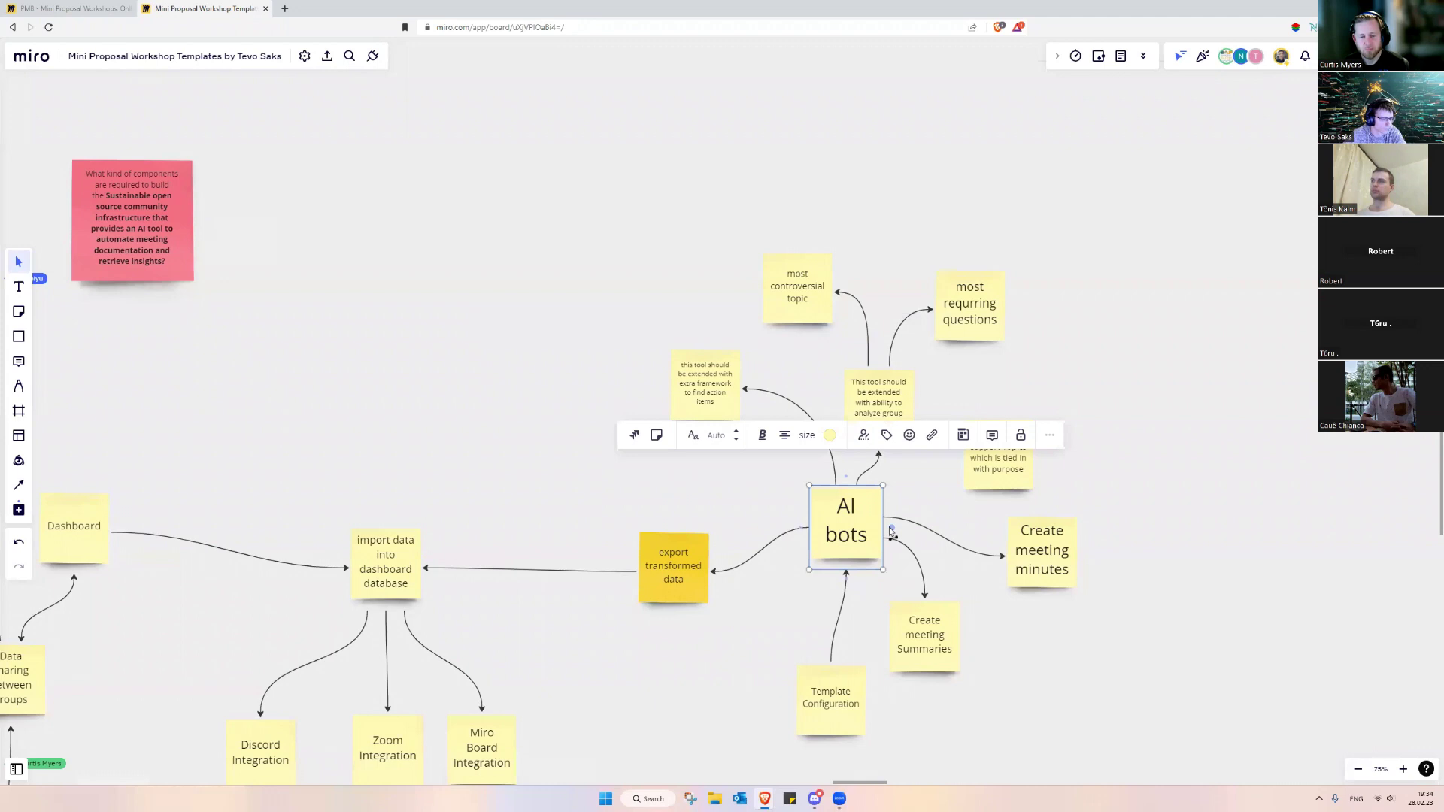
pyautogui.moveTo(890, 529); pyautogui.dragTo(985, 467)
pyautogui.doubleClick(985, 467)
pyautogui.scroll(-2, 1124, 497)
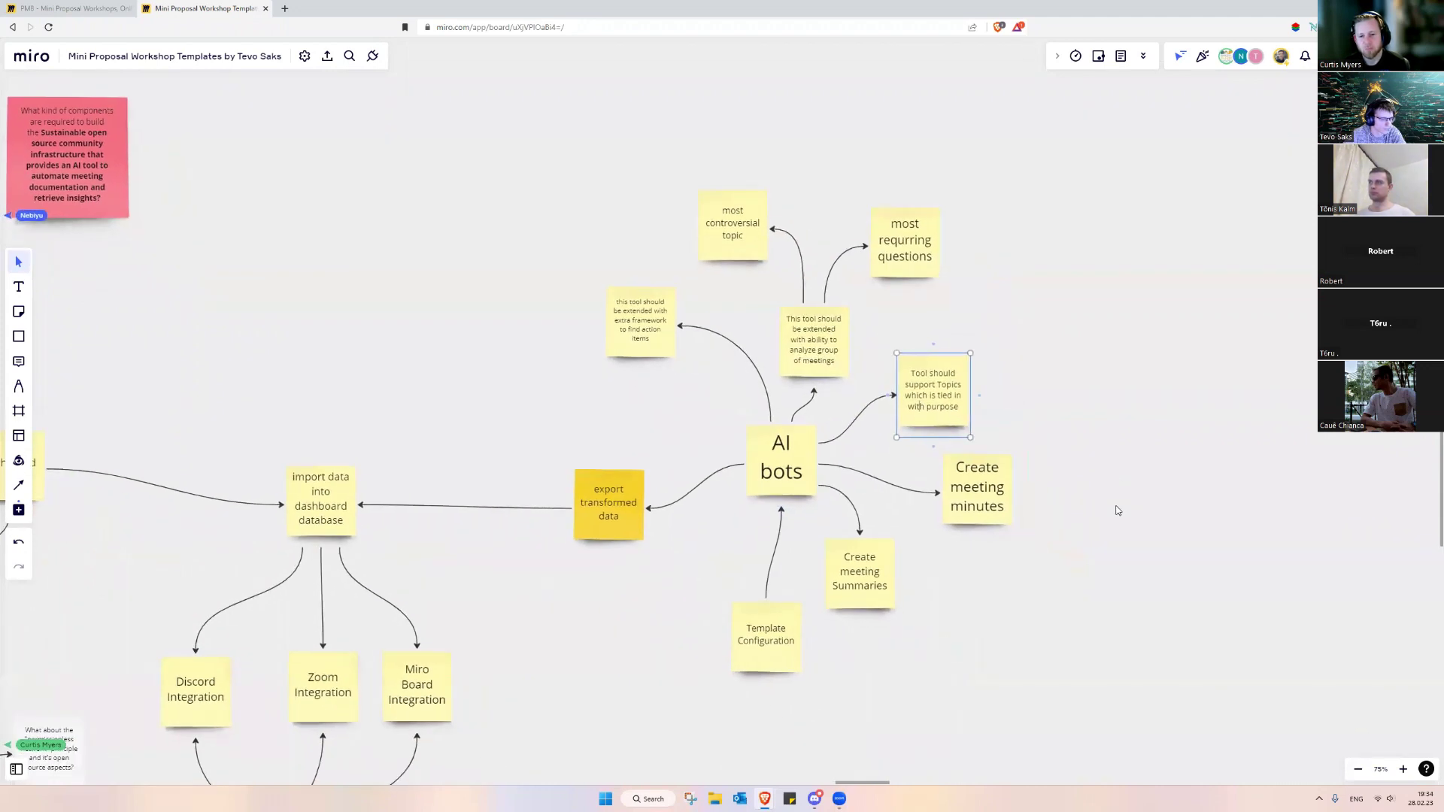
# Move the "Create meeting minutes", "Create meeting Summaries" and Template Configuration notes together farther down from AI bots.
pyautogui.moveTo(1127, 667); pyautogui.dragTo(715, 449)
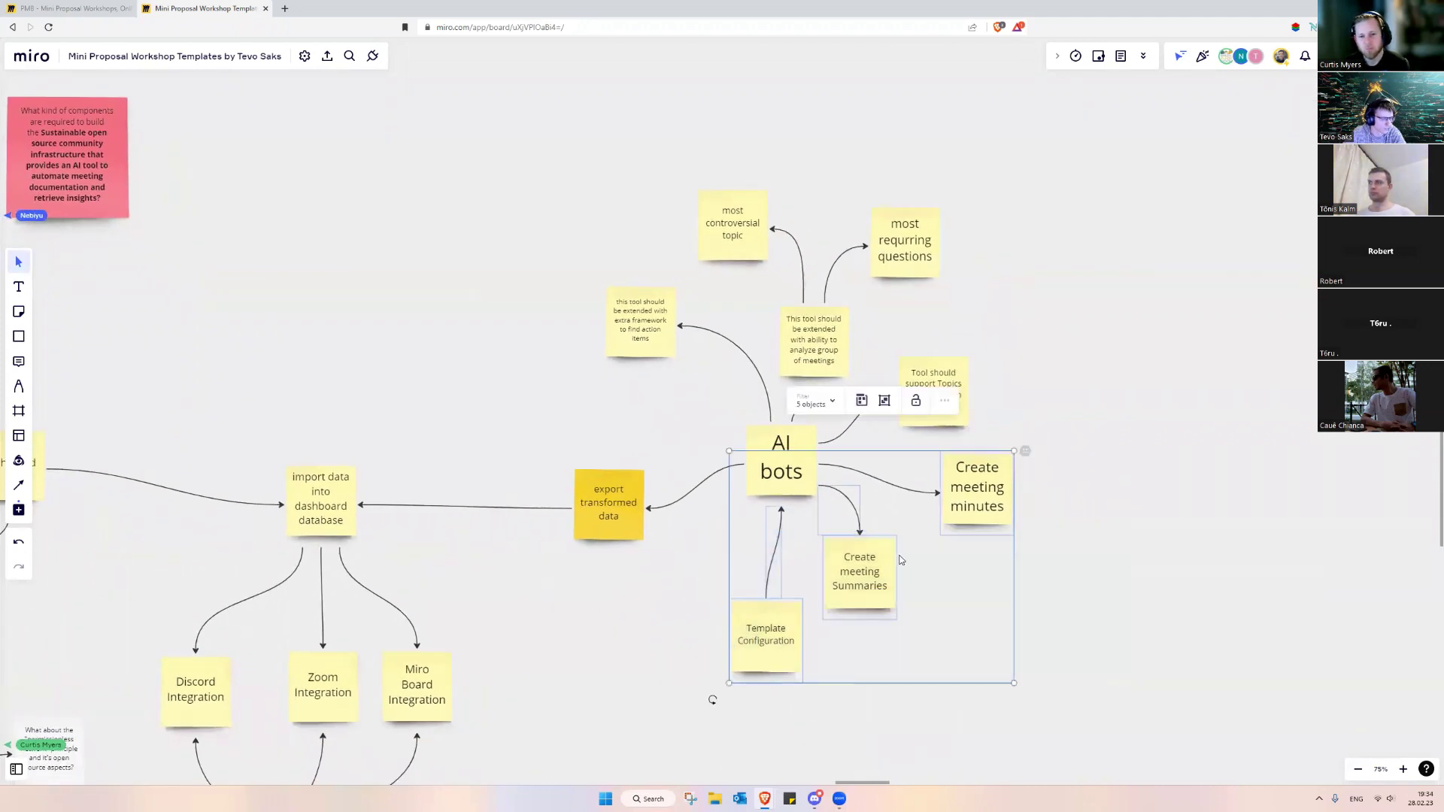
pyautogui.moveTo(900, 559); pyautogui.dragTo(897, 611)
pyautogui.click(958, 416)
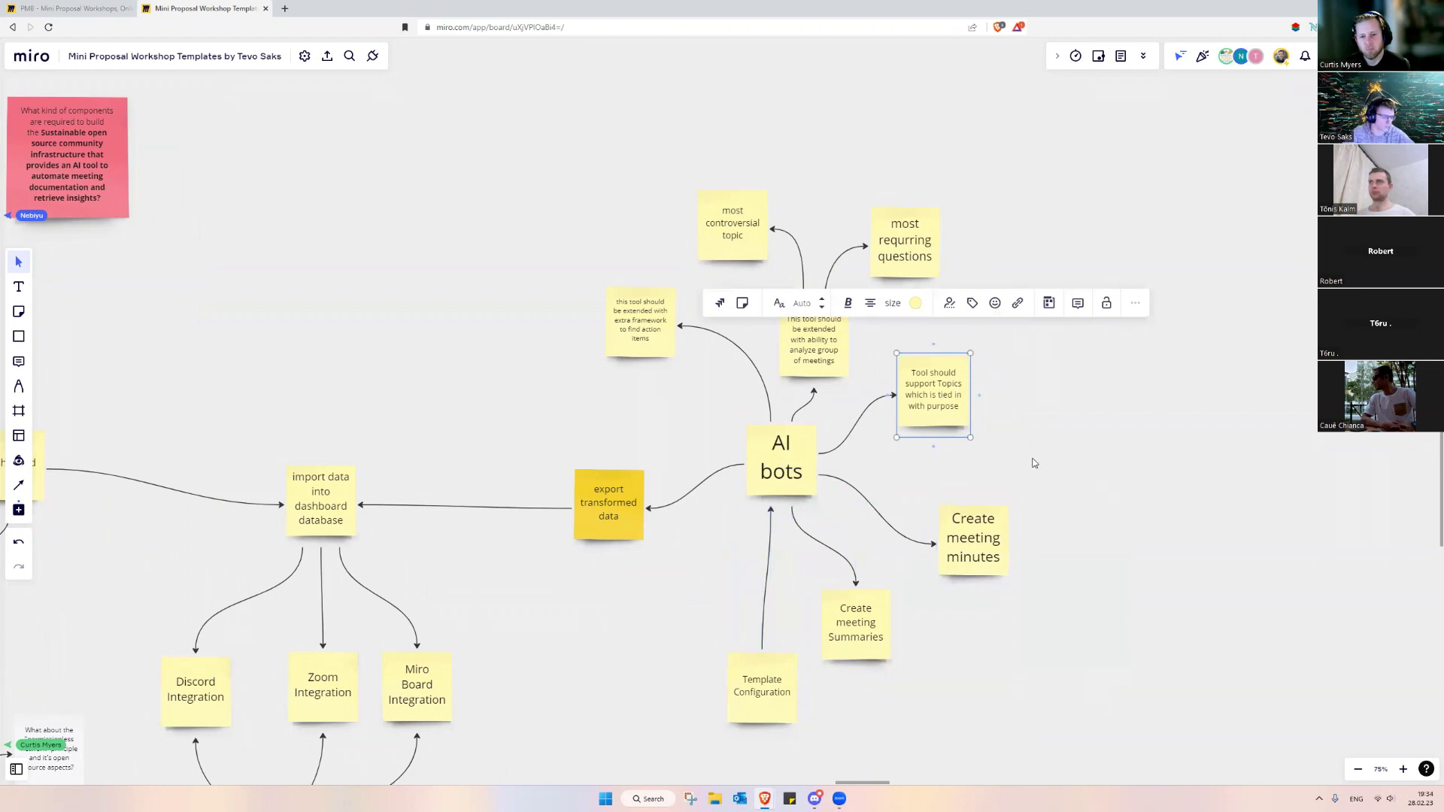
# Append "(differentiate off-topic)" to the text of the "Tool should support Topics" sticky note.
pyautogui.doubleClick(917, 394)
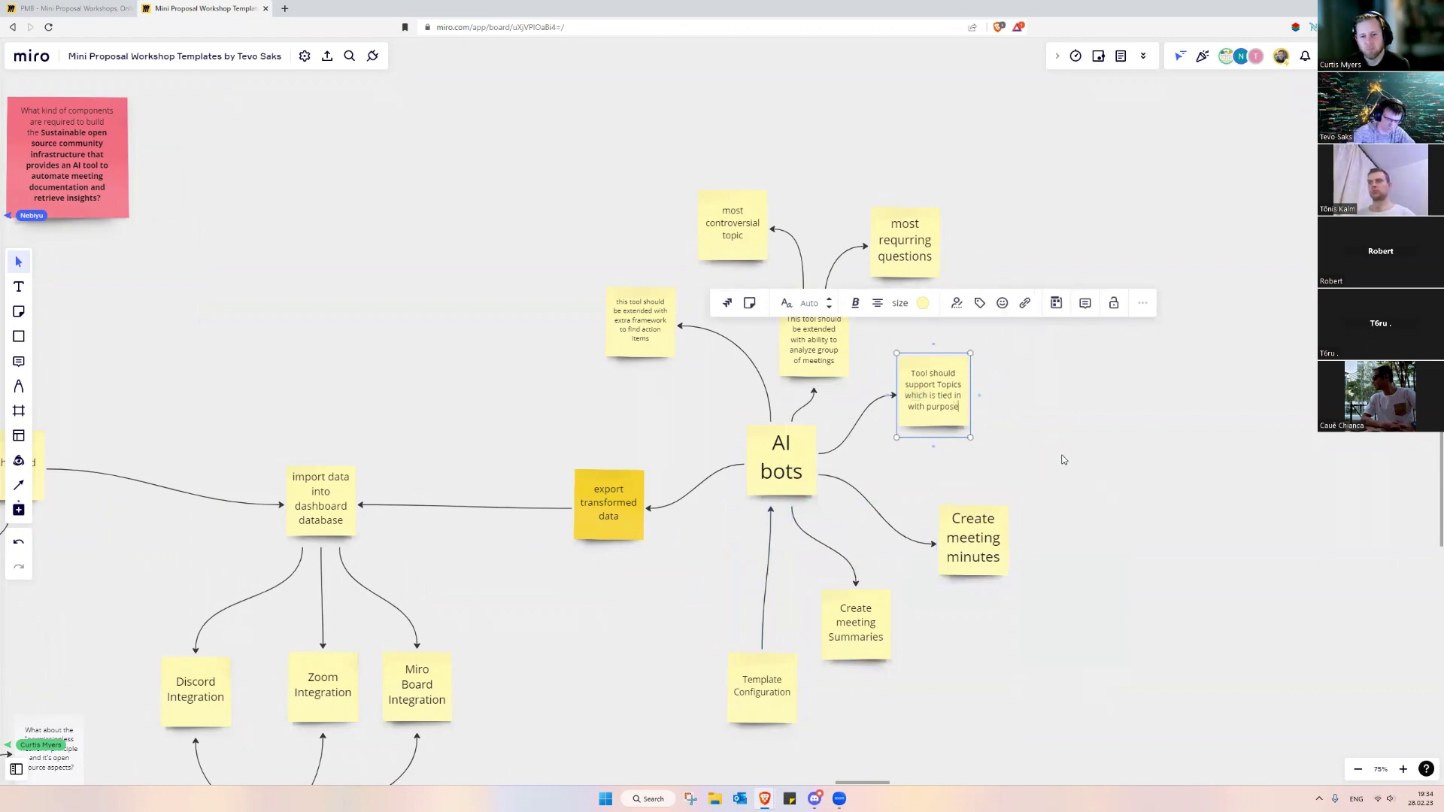
pyautogui.write('(differe')
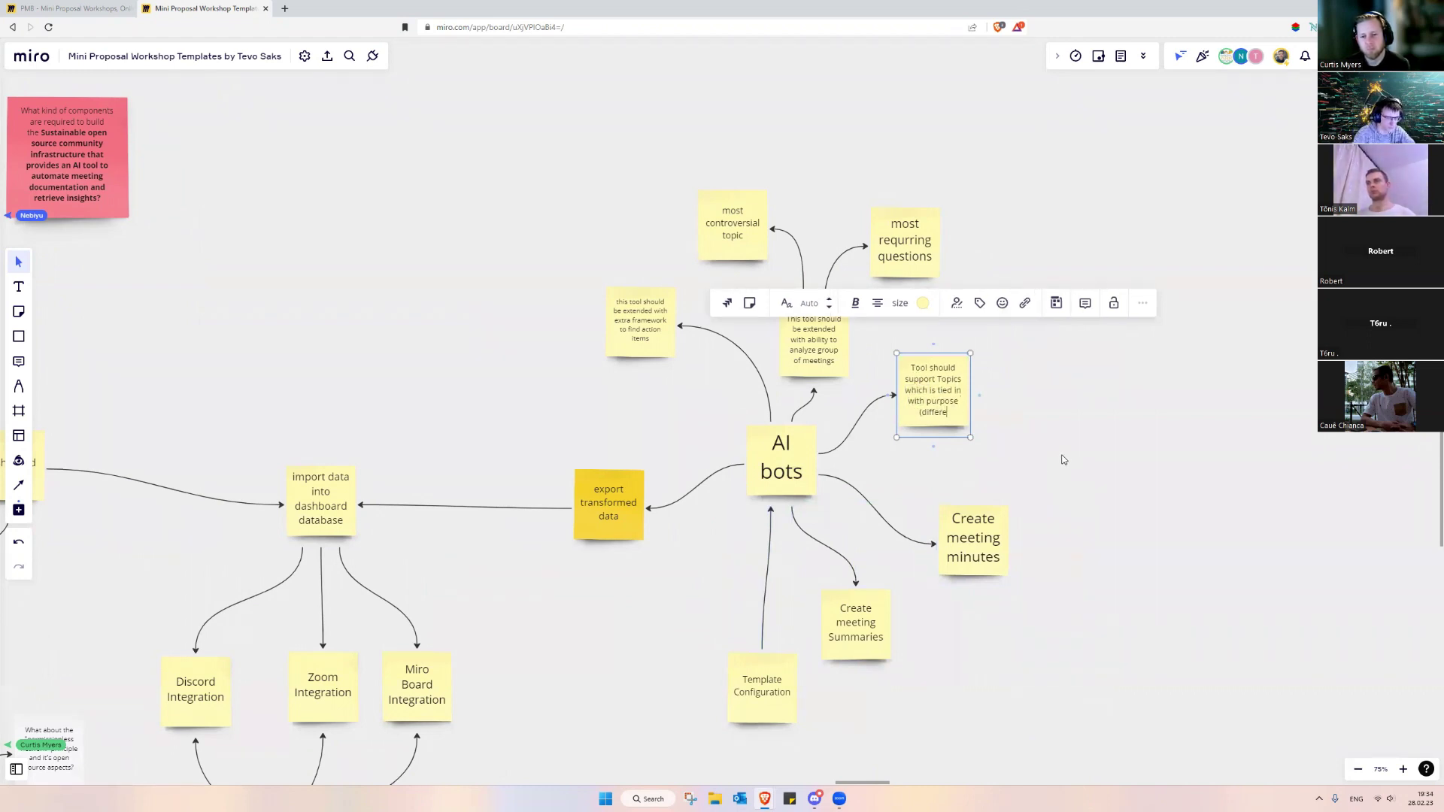
pyautogui.write('ntiate off-tioc')
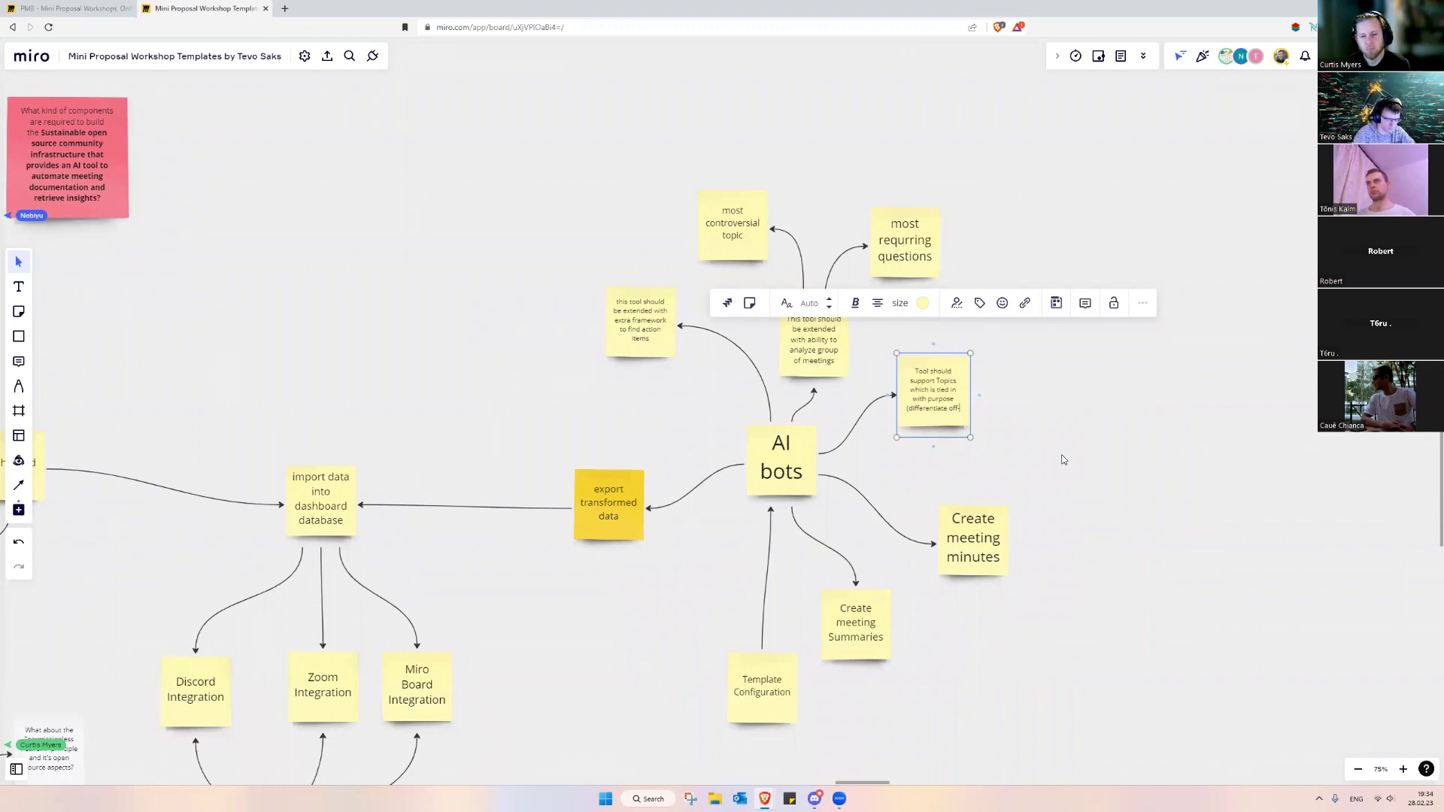
pyautogui.press('BackSpace')
pyautogui.press('BackSpace')
pyautogui.write('opic')
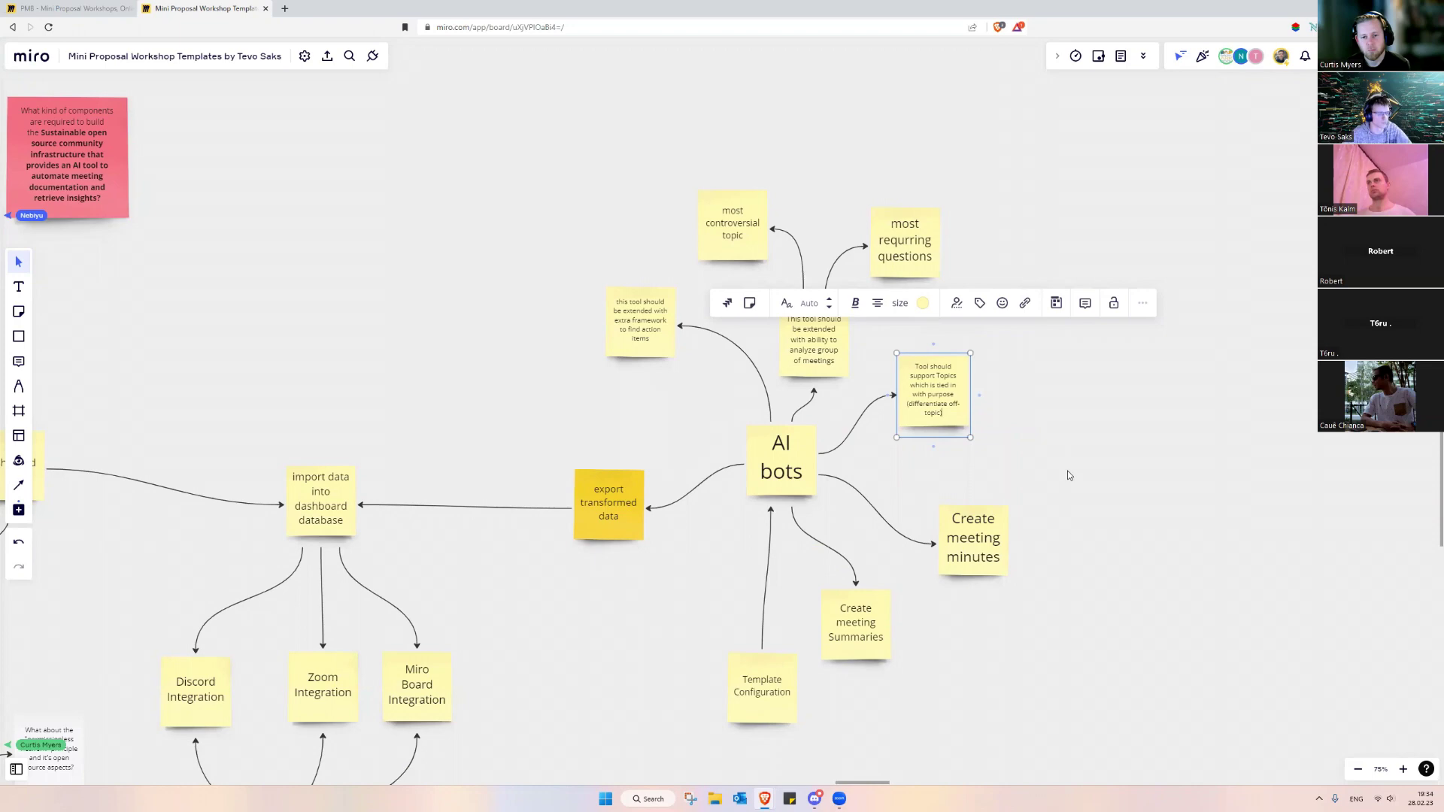
pyautogui.click(1038, 498)
# Move the Template Configuration note farther below AI bots and select the Community Collaboration note.
pyautogui.moveTo(770, 696); pyautogui.dragTo(723, 648)
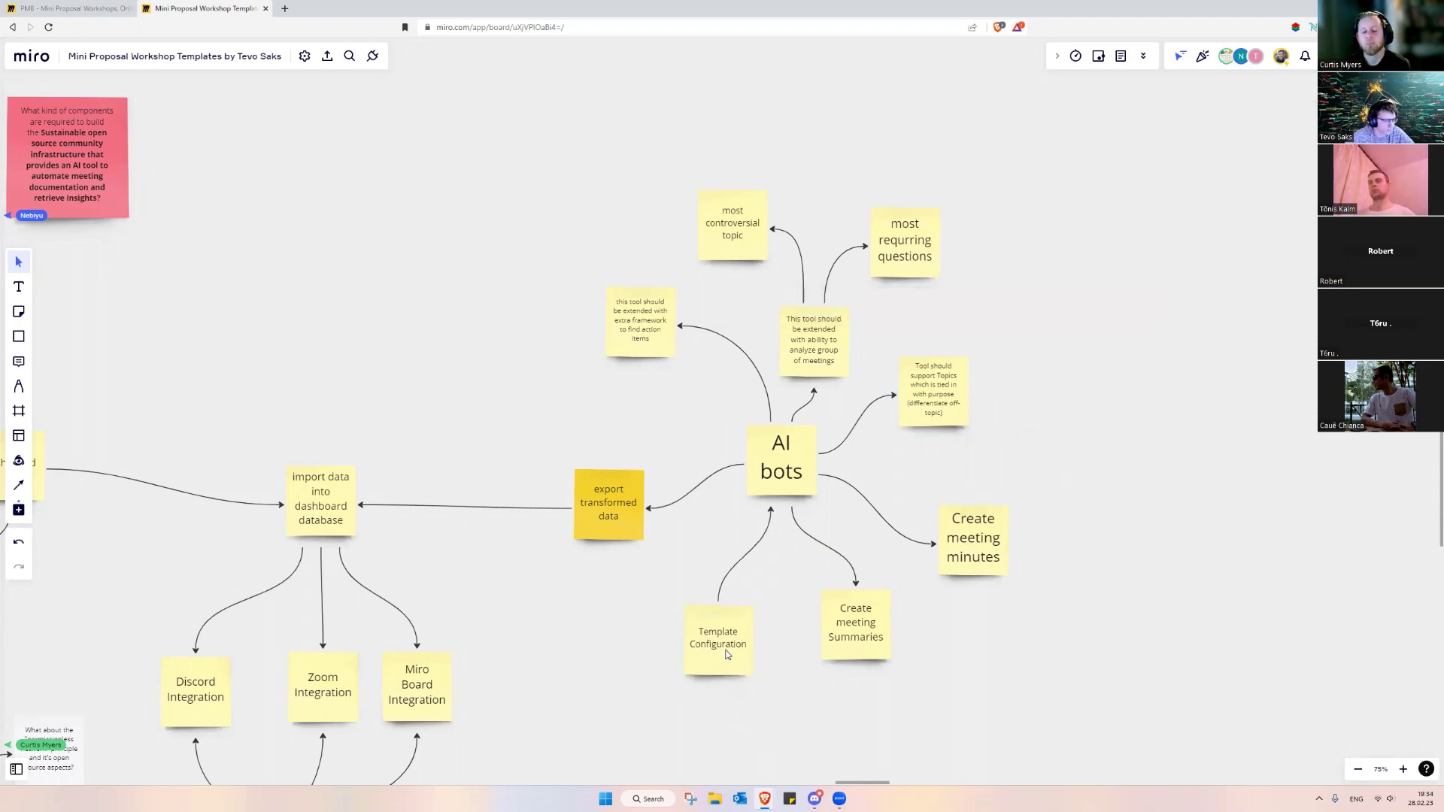
pyautogui.scroll(-3, 846, 611)
pyautogui.moveTo(822, 649); pyautogui.dragTo(1056, 505)
pyautogui.click(616, 618)
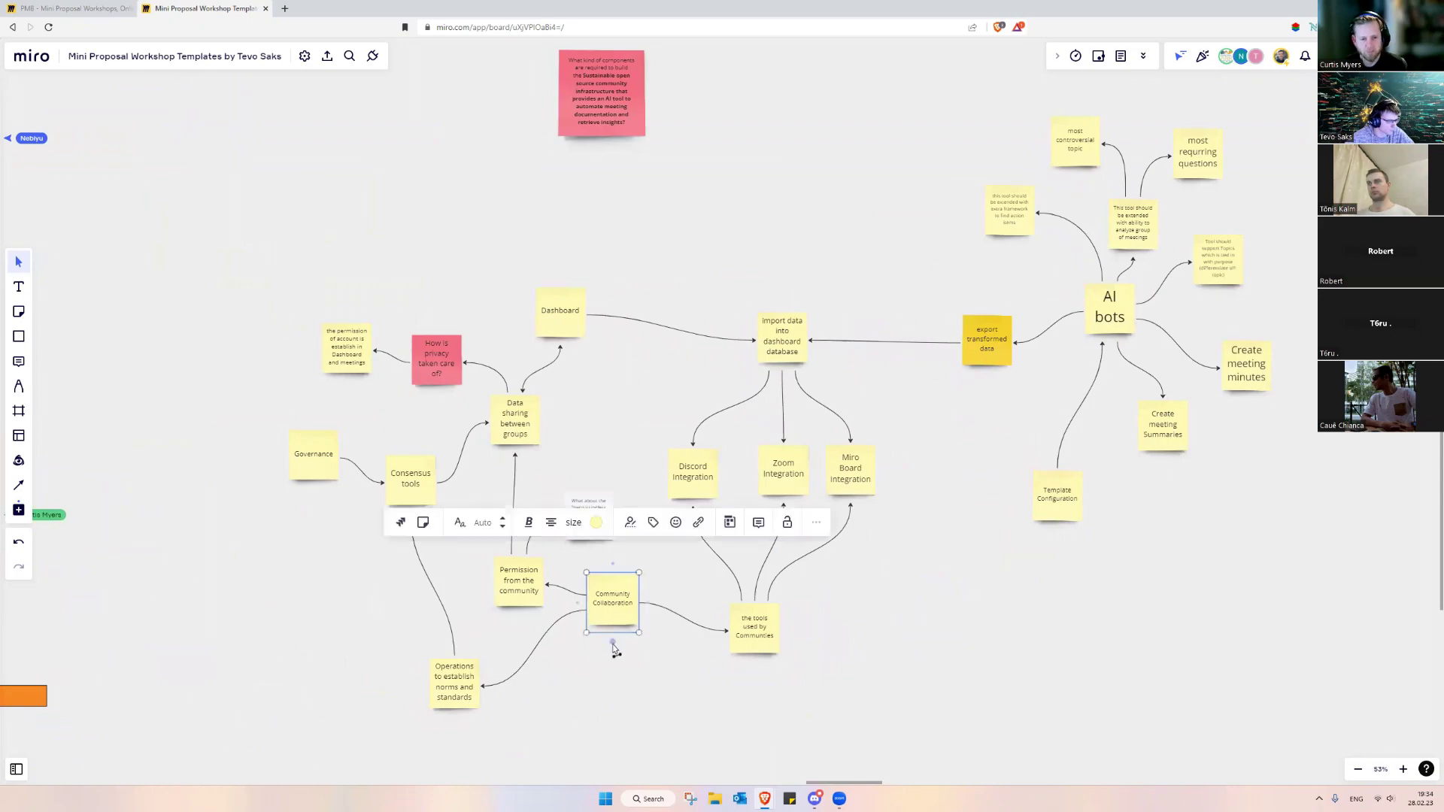
# Examine the earlier ideation diagram with the Bot, Dashboard and Risks notes and return to the components diagram.
pyautogui.scroll(-5, 451, 331)
pyautogui.scroll(6, 197, 191)
pyautogui.moveTo(197, 184); pyautogui.dragTo(328, 287)
pyautogui.scroll(4, 336, 340)
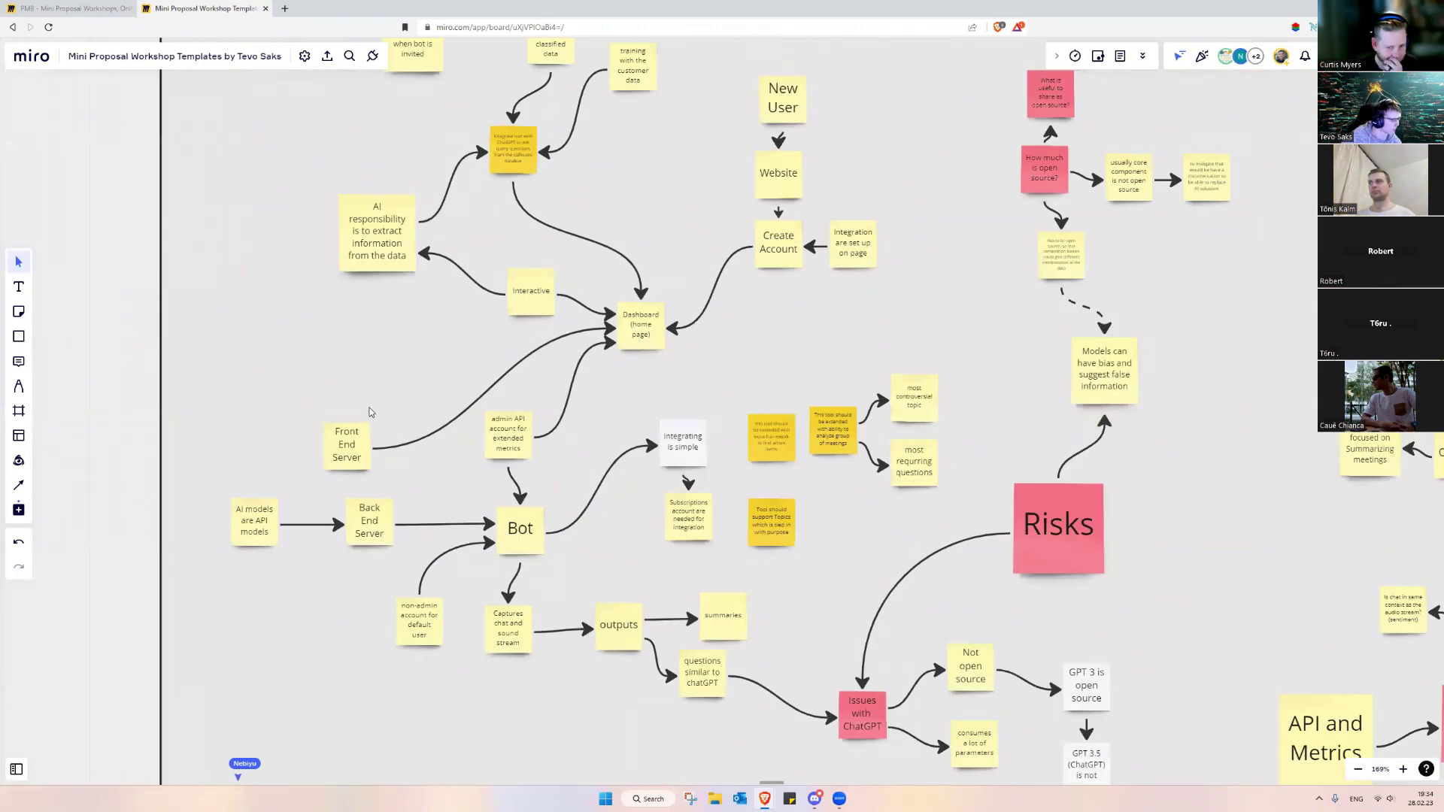
pyautogui.scroll(-4, 452, 440)
pyautogui.moveTo(422, 241); pyautogui.dragTo(422, 316)
pyautogui.scroll(-3, 421, 316)
pyautogui.moveTo(1211, 766); pyautogui.dragTo(783, 387)
pyautogui.scroll(4, 926, 558)
pyautogui.moveTo(995, 551); pyautogui.dragTo(763, 510)
pyautogui.scroll(-5, 762, 509)
pyautogui.moveTo(869, 564); pyautogui.dragTo(769, 543)
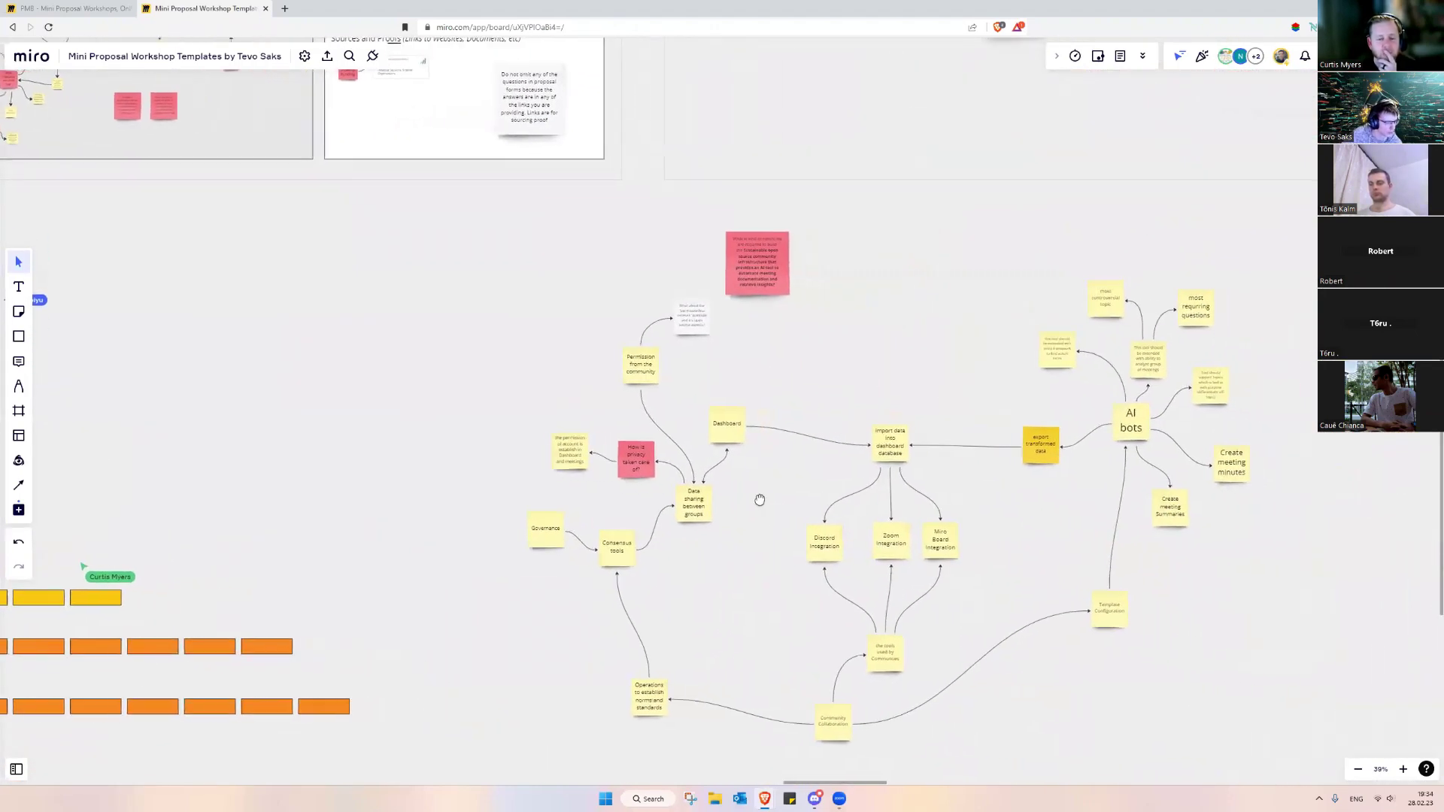
# Review the components diagram from the data sharing and consensus notes across to the AI bots cluster.
pyautogui.moveTo(615, 489)
pyautogui.mouseDown()
pyautogui.moveTo(577, 430)
pyautogui.moveTo(648, 489)
pyautogui.moveTo(608, 464)
pyautogui.mouseUp()
pyautogui.click(605, 499)
pyautogui.click(763, 546)
pyautogui.moveTo(763, 546); pyautogui.dragTo(724, 575)
pyautogui.moveTo(859, 588); pyautogui.dragTo(869, 444)
pyautogui.scroll(3, 1044, 356)
pyautogui.moveTo(1043, 357); pyautogui.dragTo(990, 445)
pyautogui.moveTo(756, 433); pyautogui.dragTo(811, 397)
pyautogui.scroll(1, 1084, 409)
pyautogui.scroll(1, 1101, 403)
pyautogui.moveTo(1101, 403); pyautogui.dragTo(1002, 454)
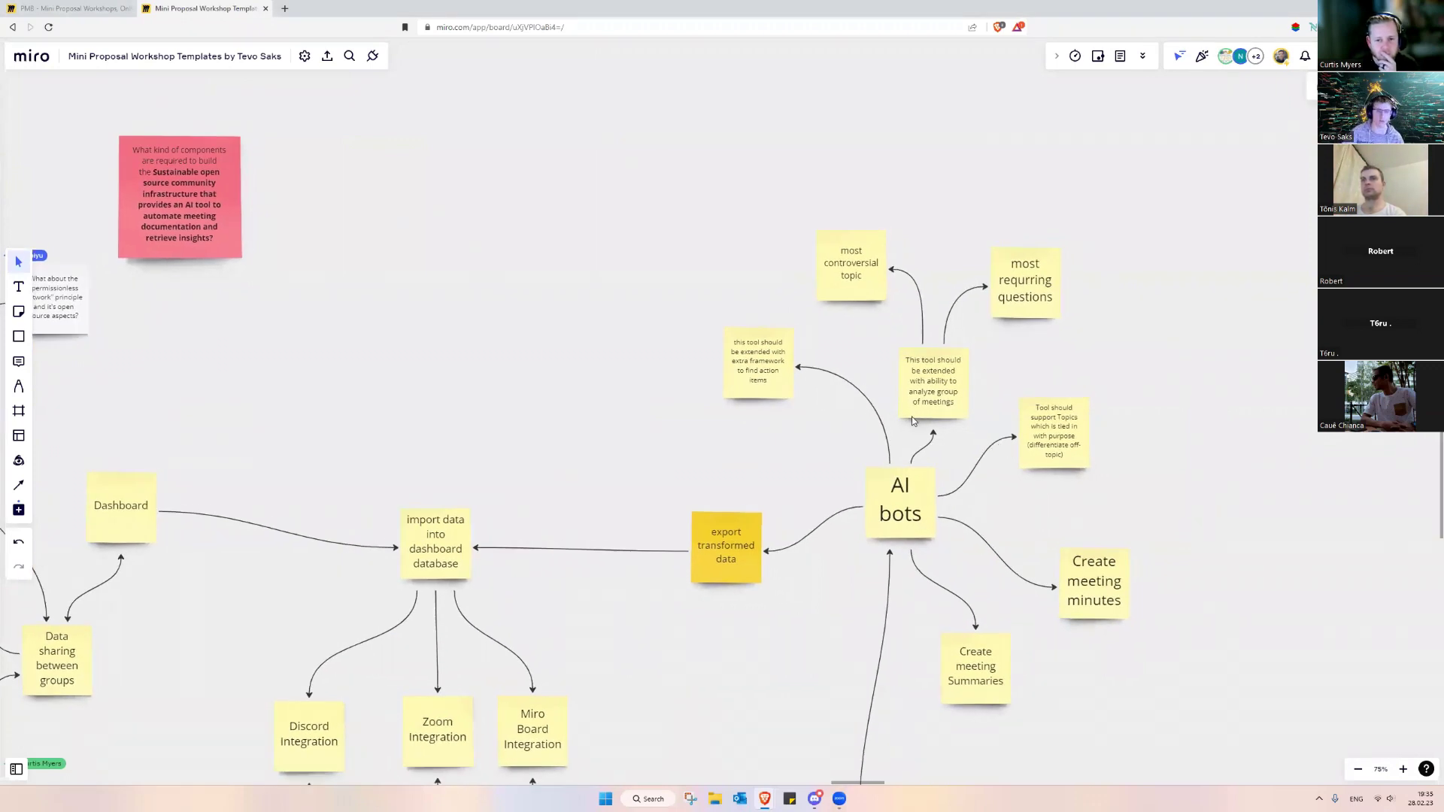
pyautogui.moveTo(802, 374); pyautogui.dragTo(755, 367)
pyautogui.moveTo(796, 424); pyautogui.dragTo(759, 398)
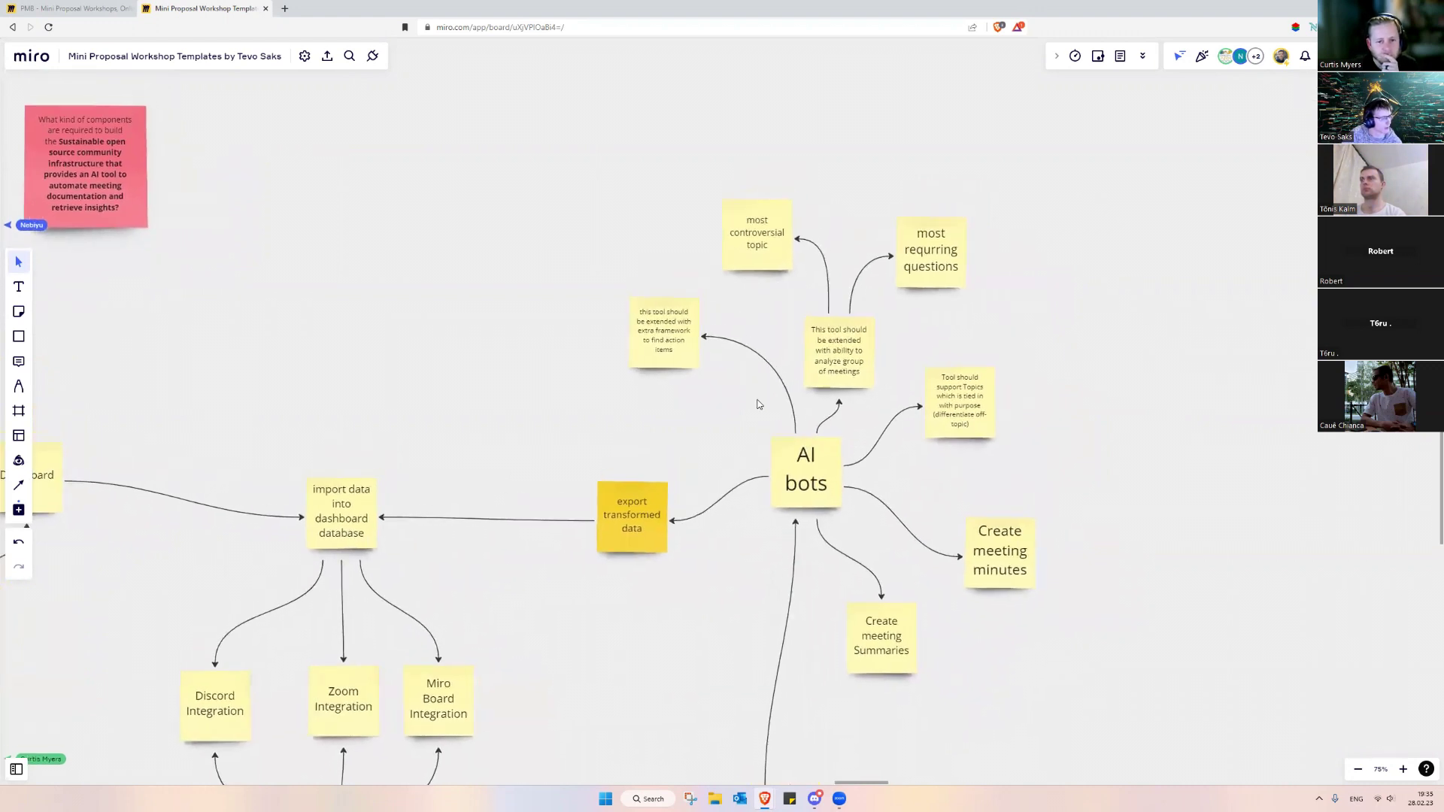
# Review the AI bots notes about finding action items and analyzing a group of meetings.
pyautogui.click(663, 342)
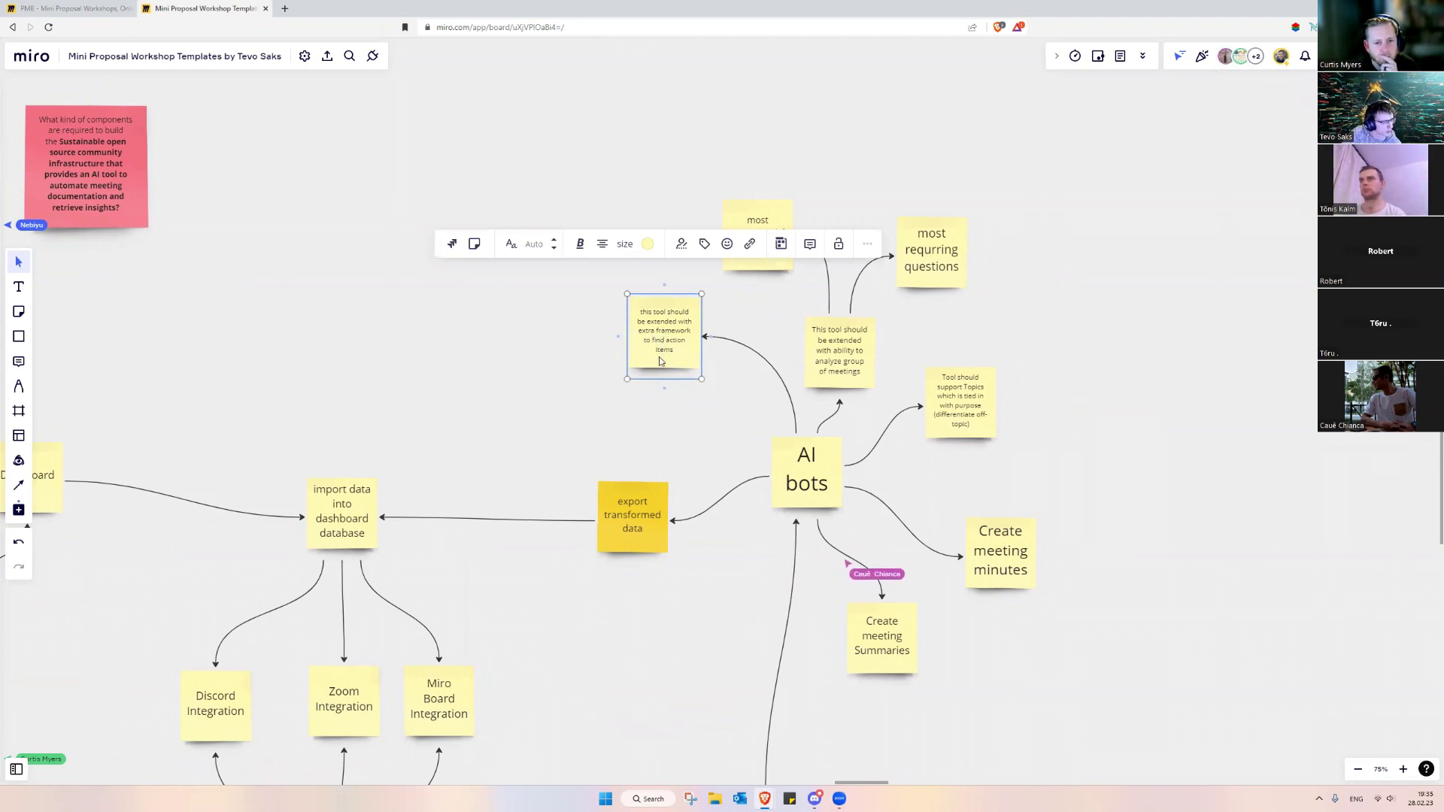
pyautogui.doubleClick(661, 355)
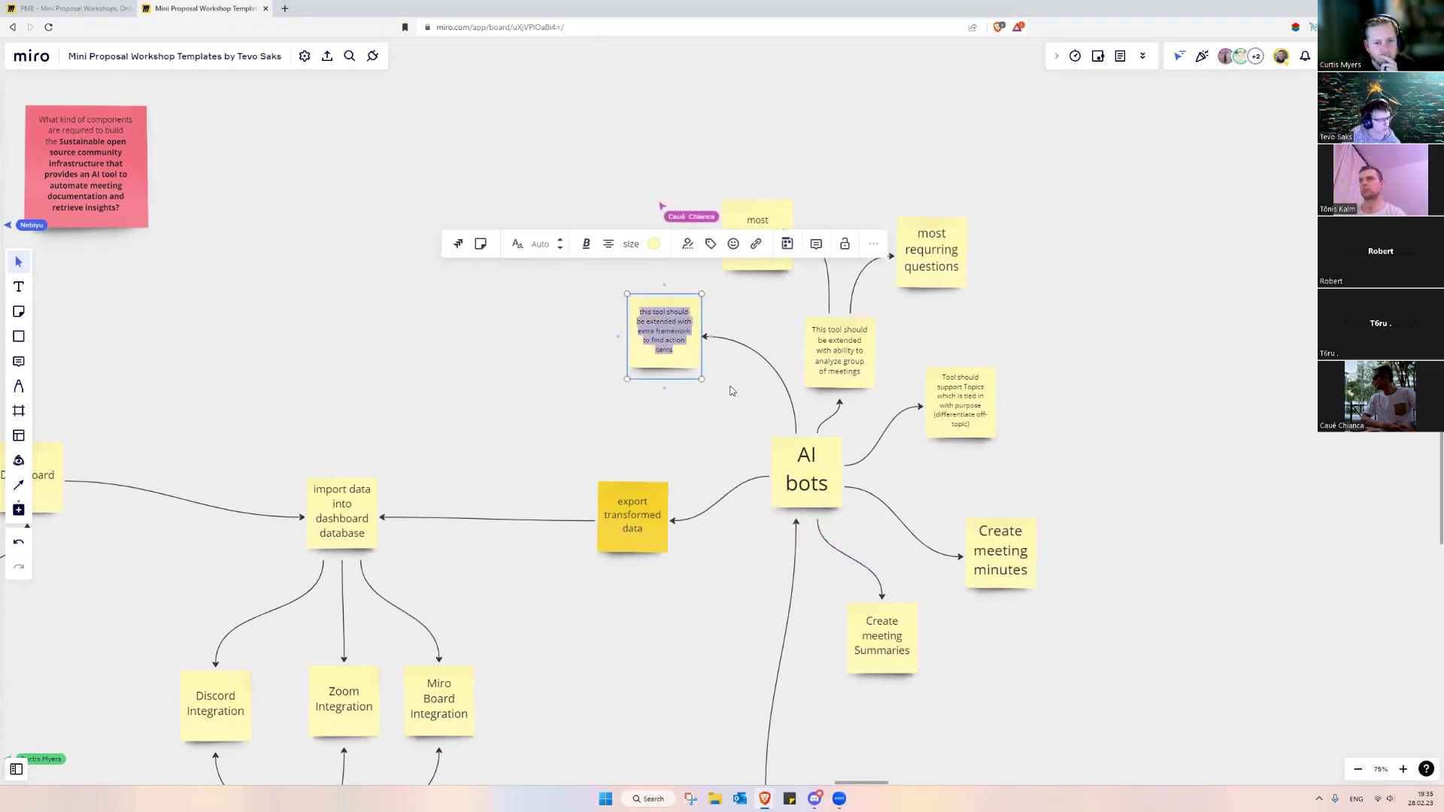
pyautogui.click(826, 368)
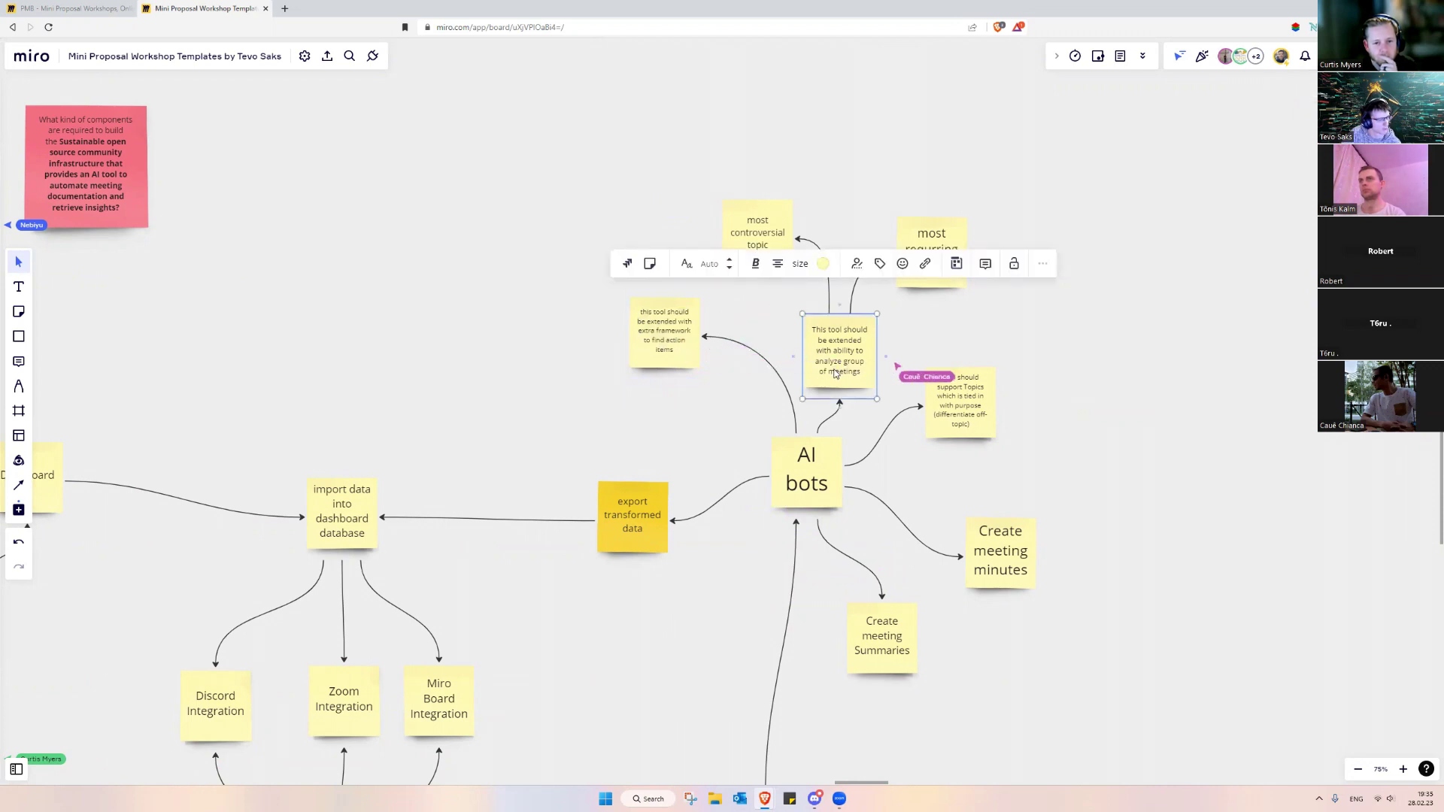
pyautogui.moveTo(871, 351); pyautogui.dragTo(850, 372)
pyautogui.scroll(3, 850, 372)
pyautogui.hscroll(1, 850, 372)
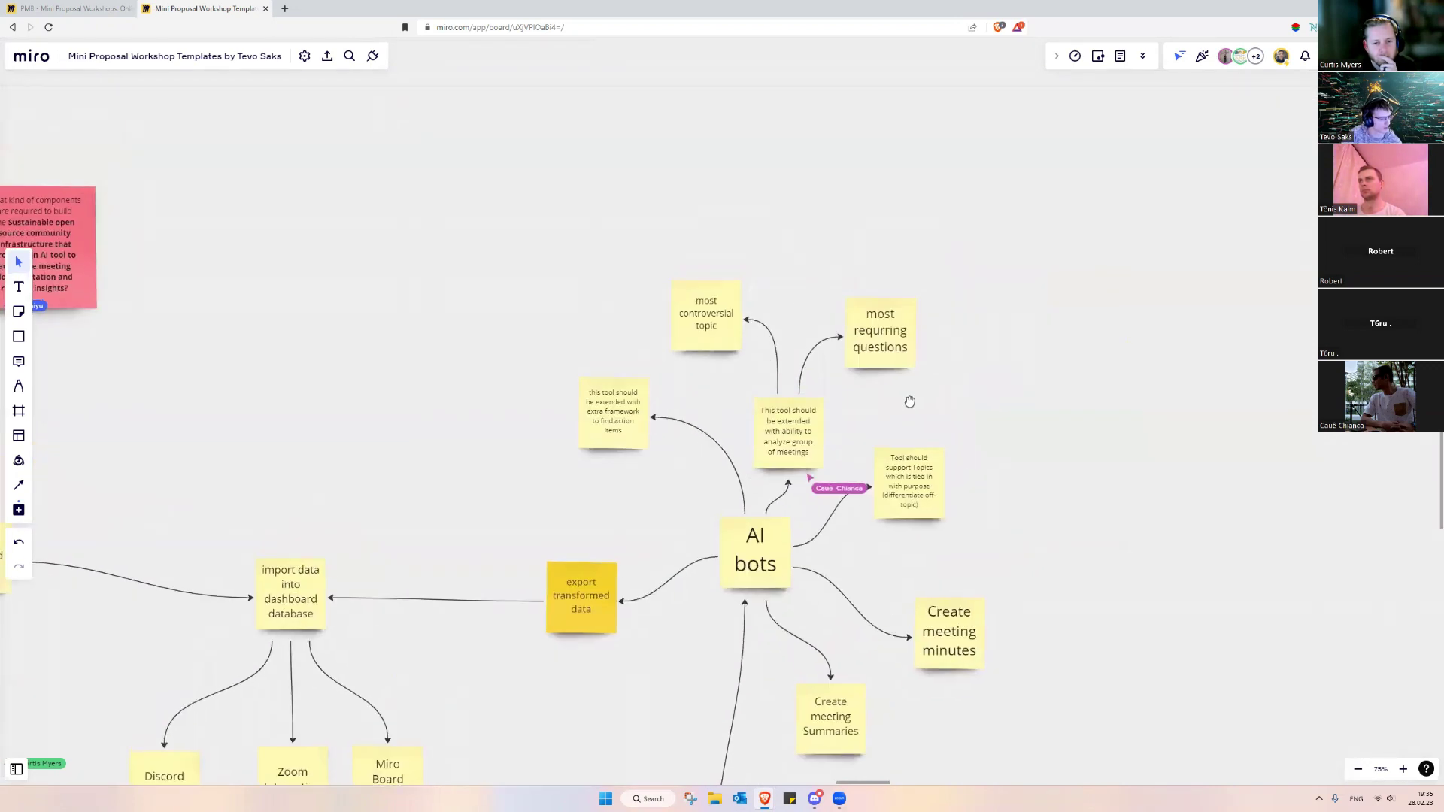
pyautogui.click(705, 339)
pyautogui.scroll(-10, 902, 391)
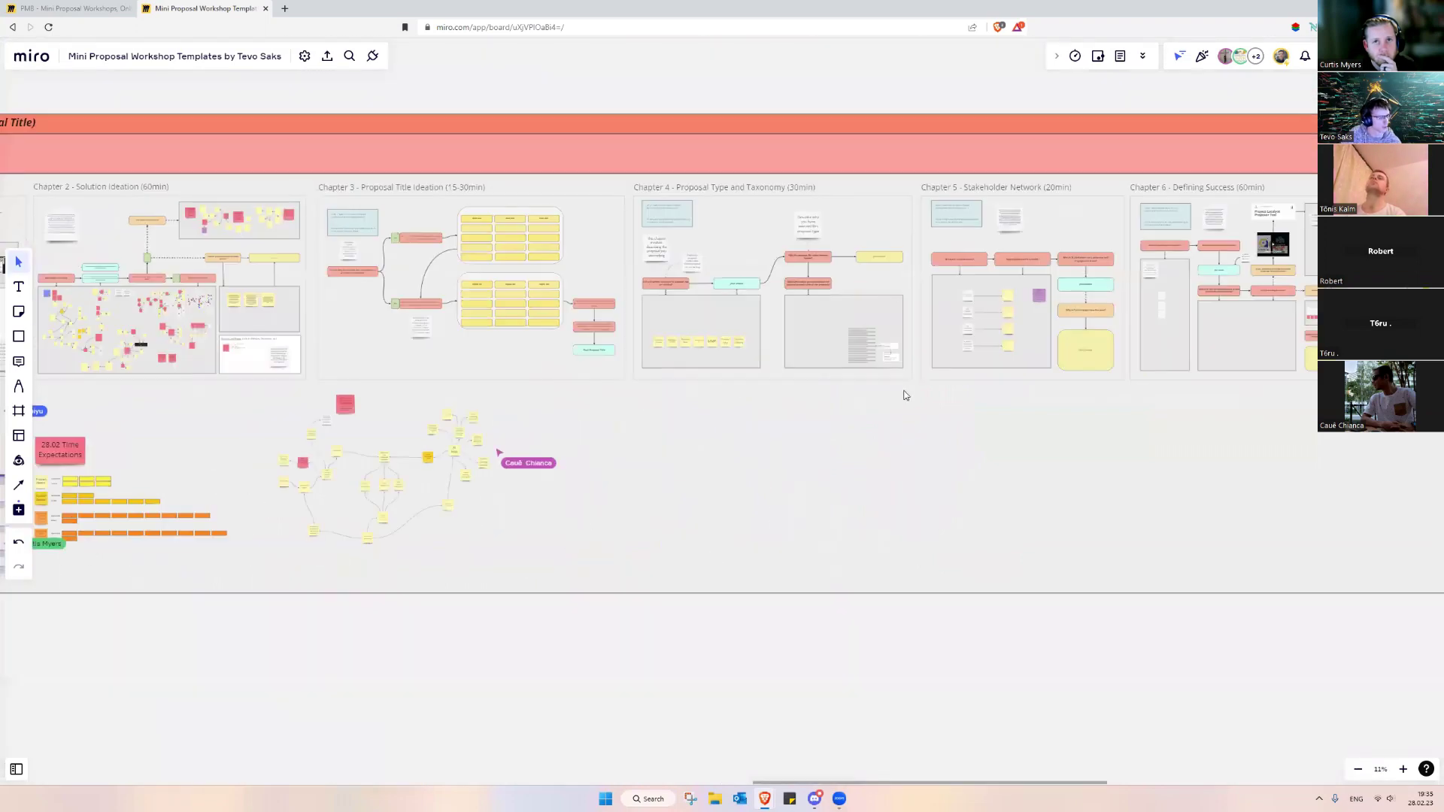
pyautogui.scroll(15, 781, 431)
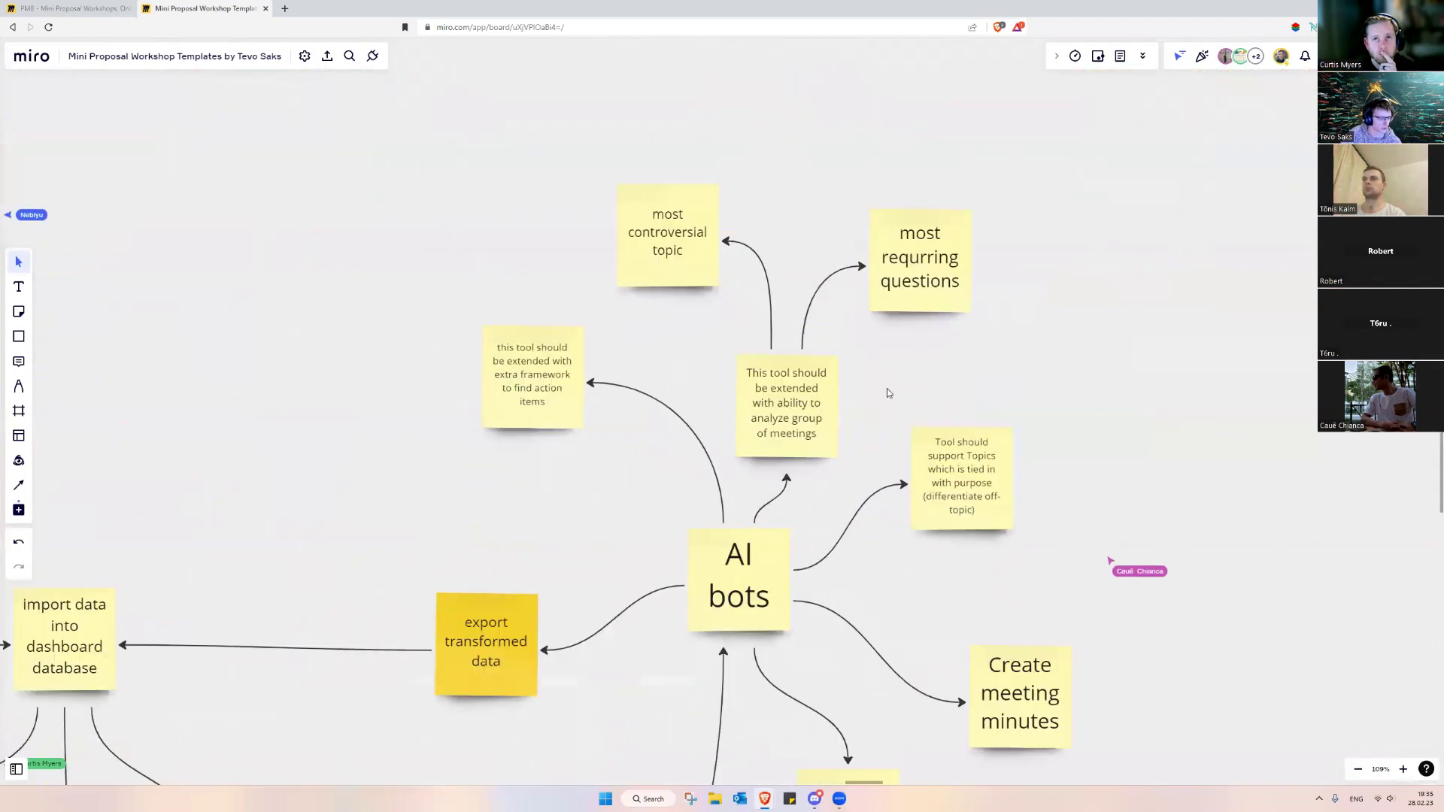
pyautogui.scroll(-2, 816, 352)
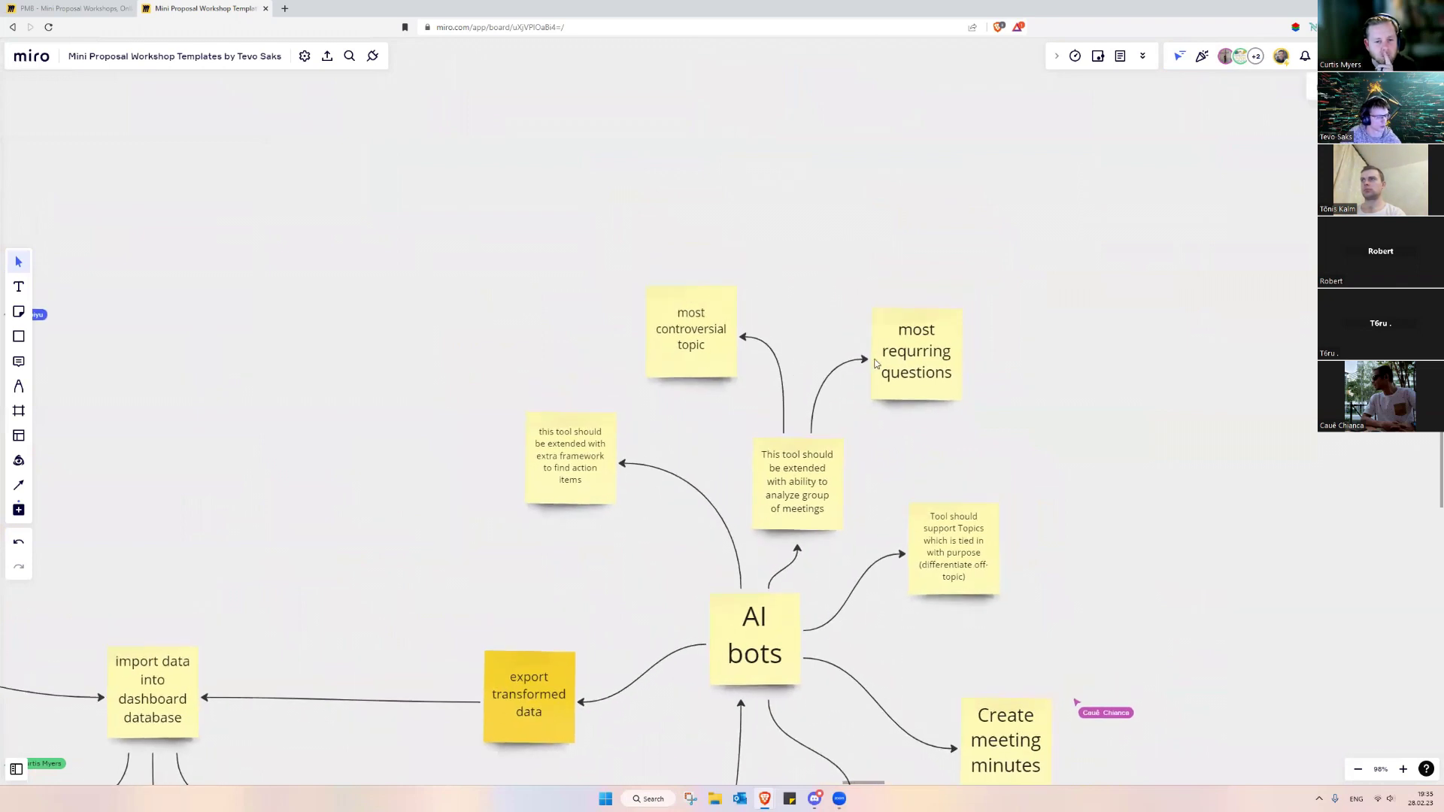
# Examine the recurring questions, most controversial topic and Topics notes around the AI bots note.
pyautogui.click(911, 374)
pyautogui.moveTo(796, 352); pyautogui.dragTo(802, 331)
pyautogui.click(702, 327)
pyautogui.moveTo(696, 344); pyautogui.dragTo(698, 285)
pyautogui.scroll(-1, 699, 284)
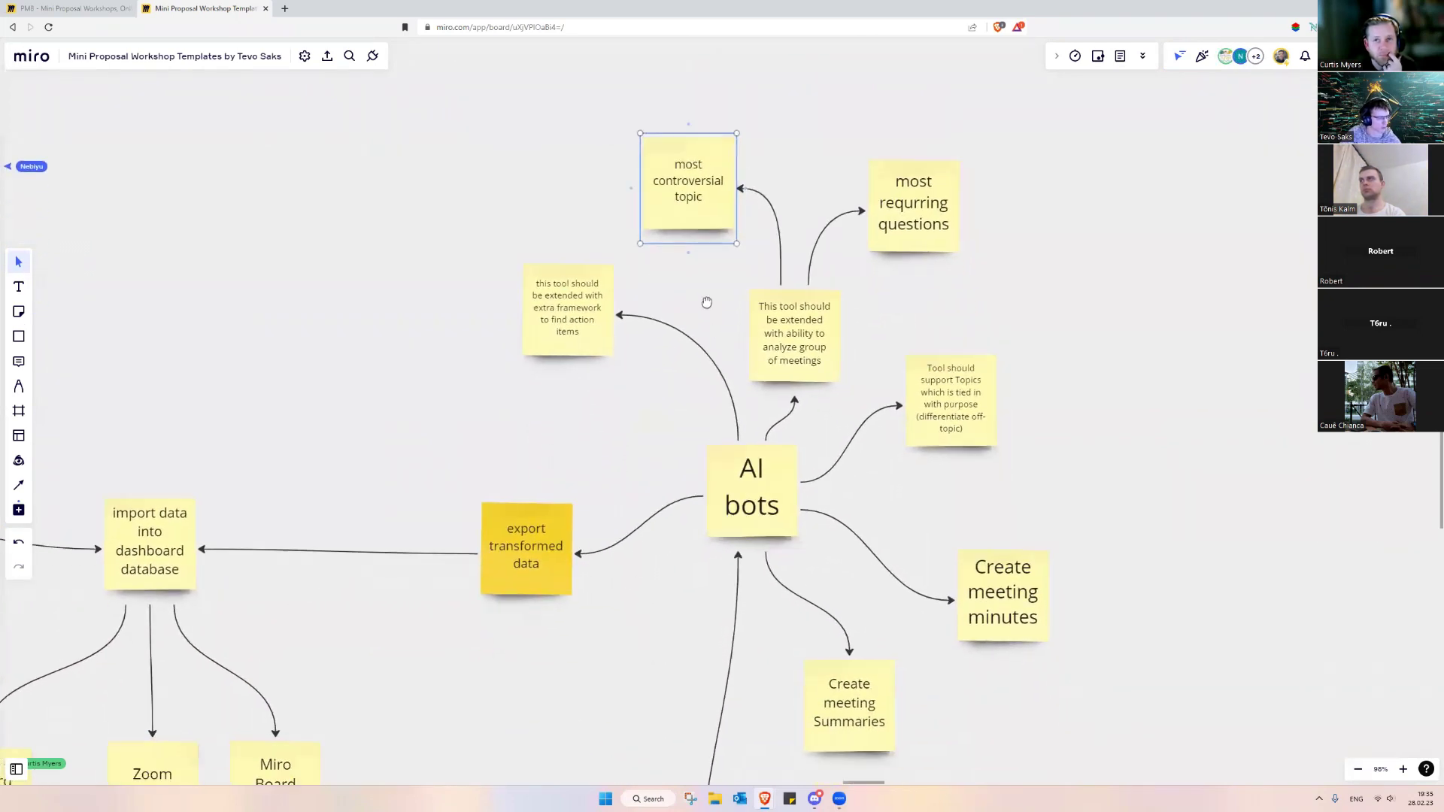
pyautogui.click(951, 396)
pyautogui.hscroll(3, 902, 395)
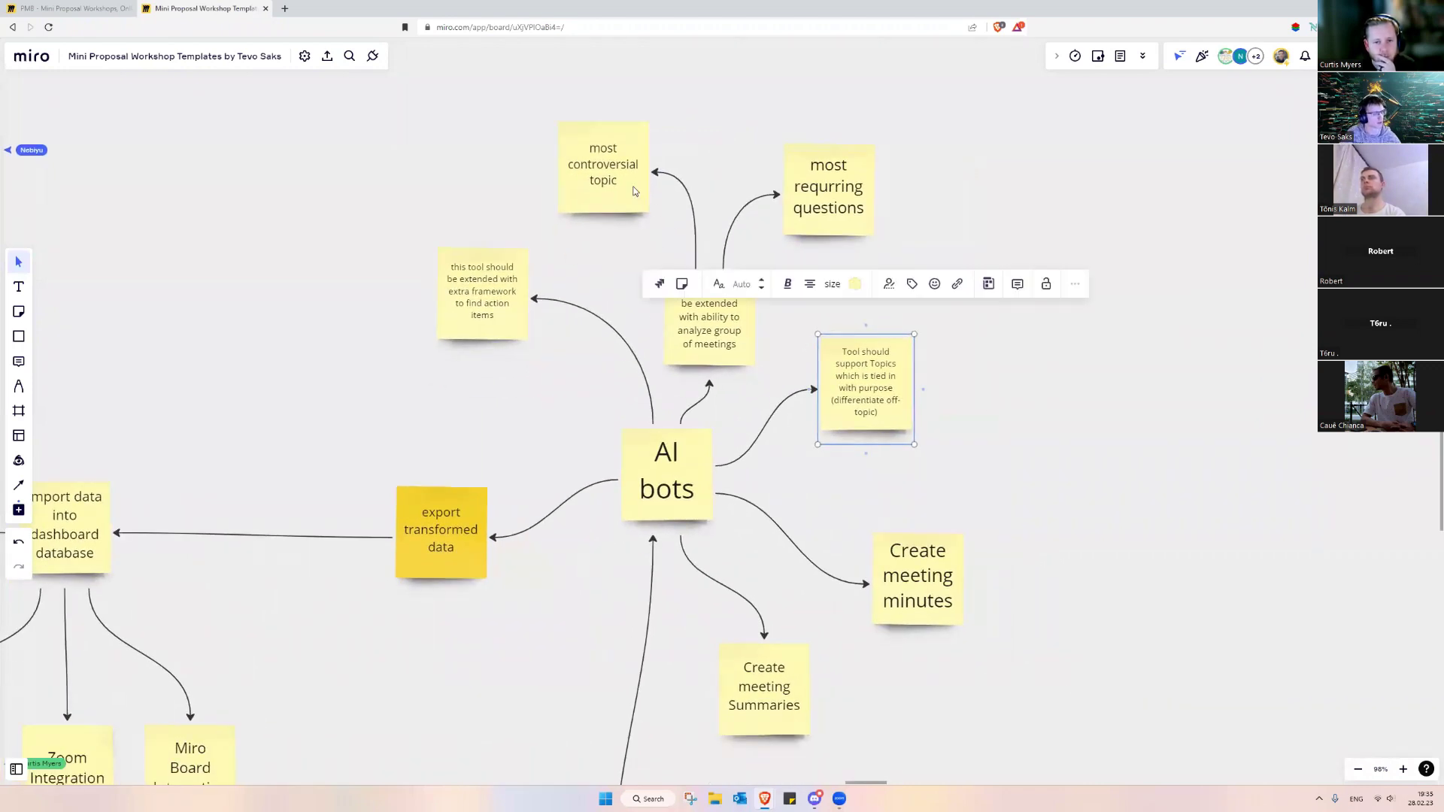
pyautogui.scroll(1, 661, 263)
pyautogui.click(713, 388)
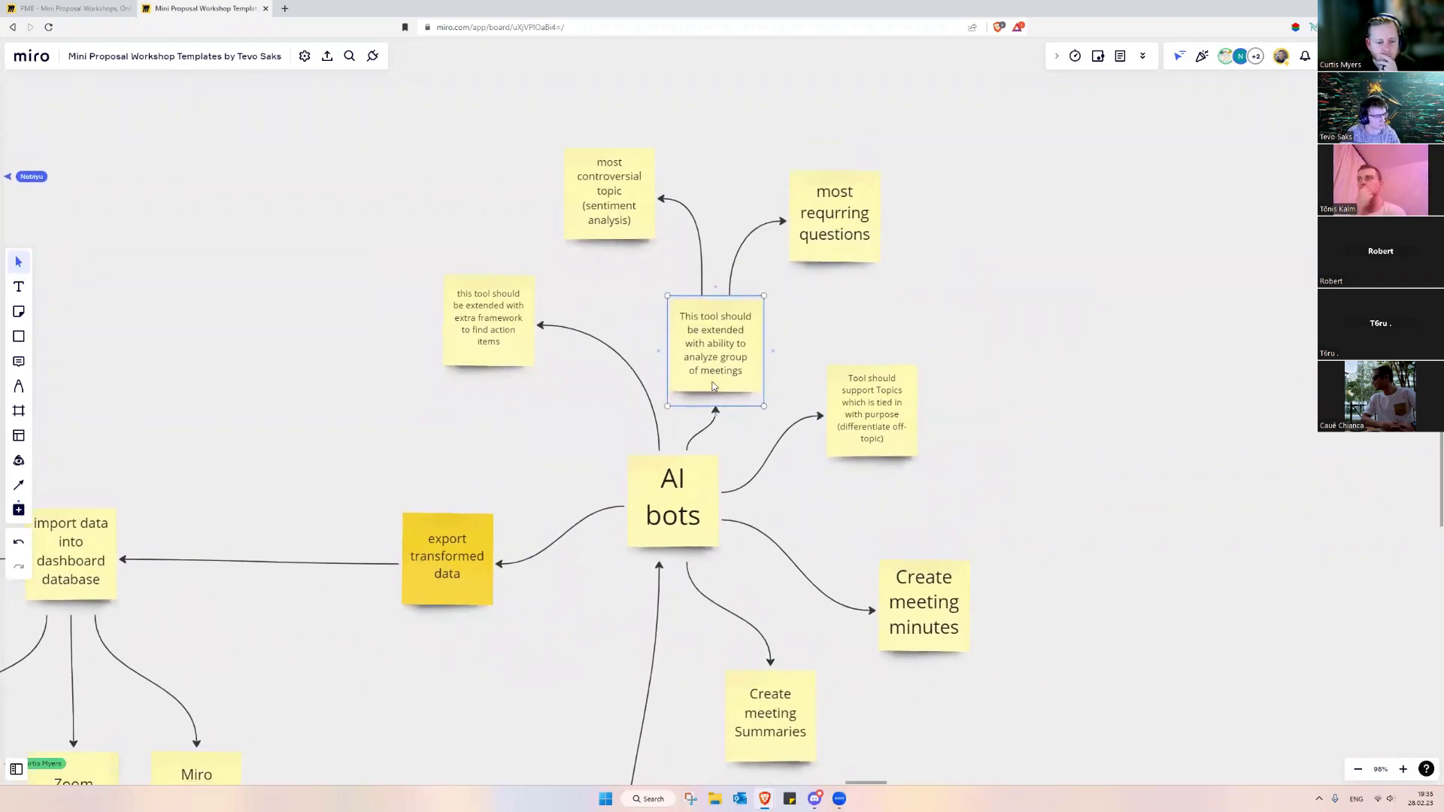
pyautogui.scroll(-2, 733, 406)
pyautogui.click(948, 364)
pyautogui.scroll(3, 789, 335)
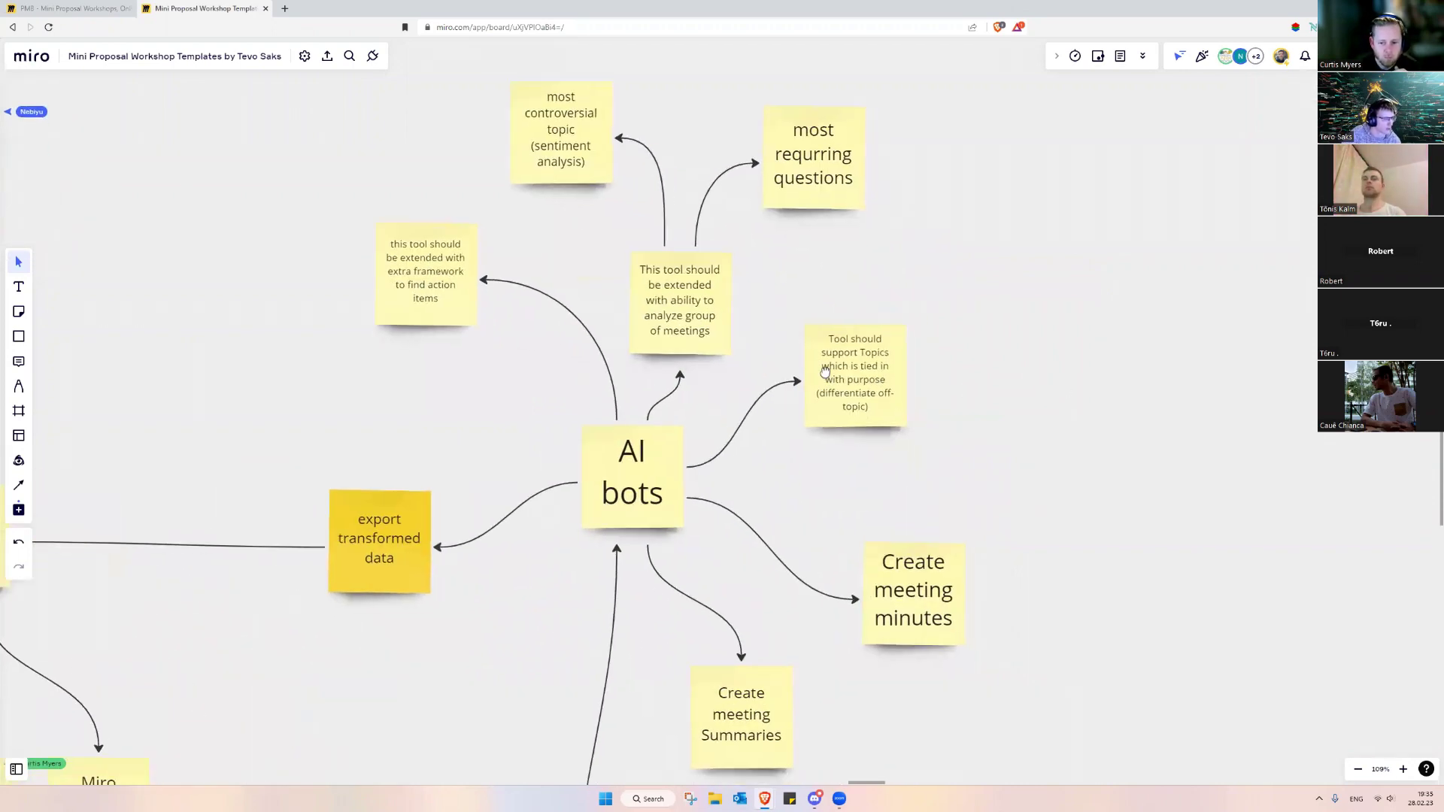
# Examine the Topics, "Create meeting minutes" and "Create meeting Summaries" branches of the AI bots note.
pyautogui.moveTo(838, 381); pyautogui.dragTo(843, 380)
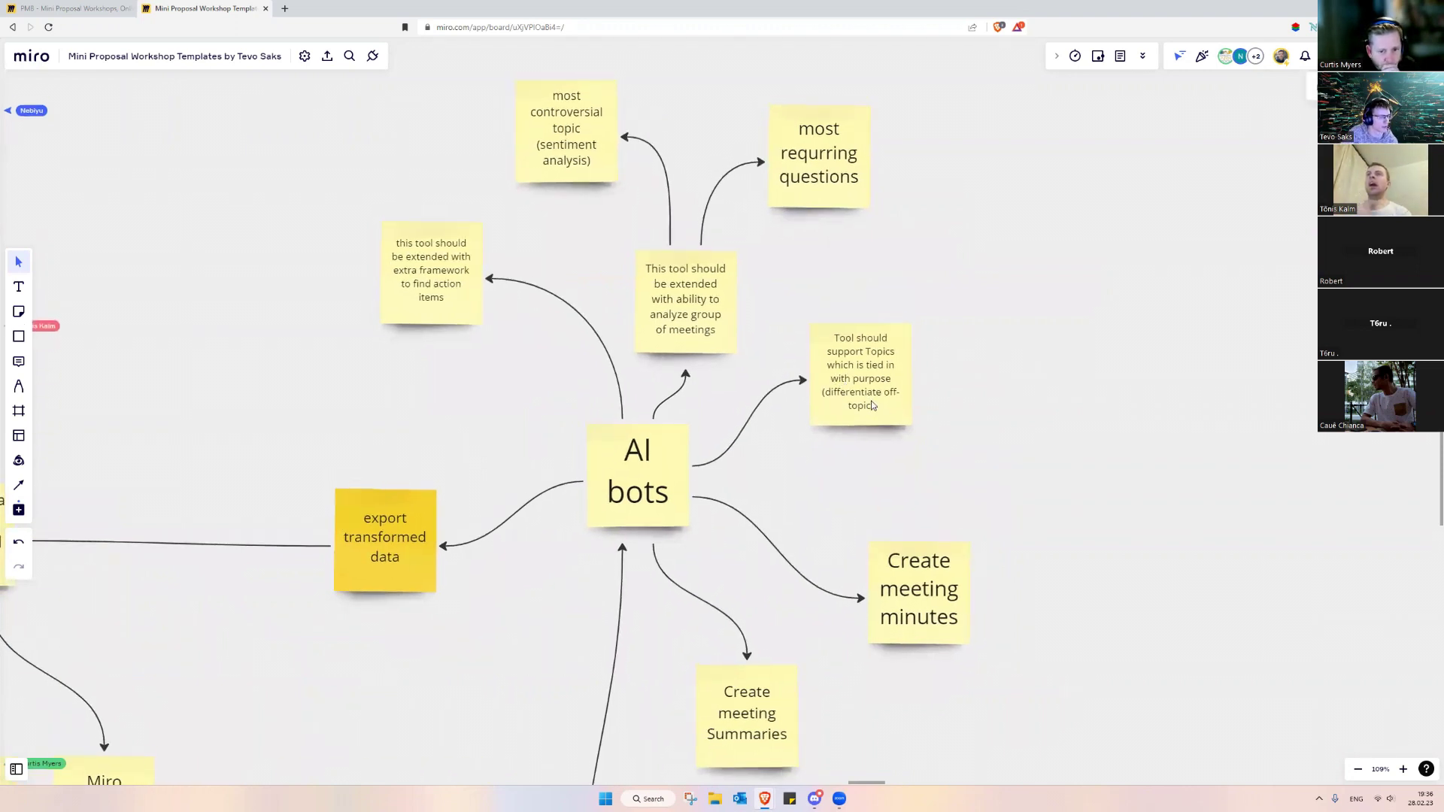
pyautogui.scroll(-1, 861, 404)
pyautogui.scroll(-1, 862, 402)
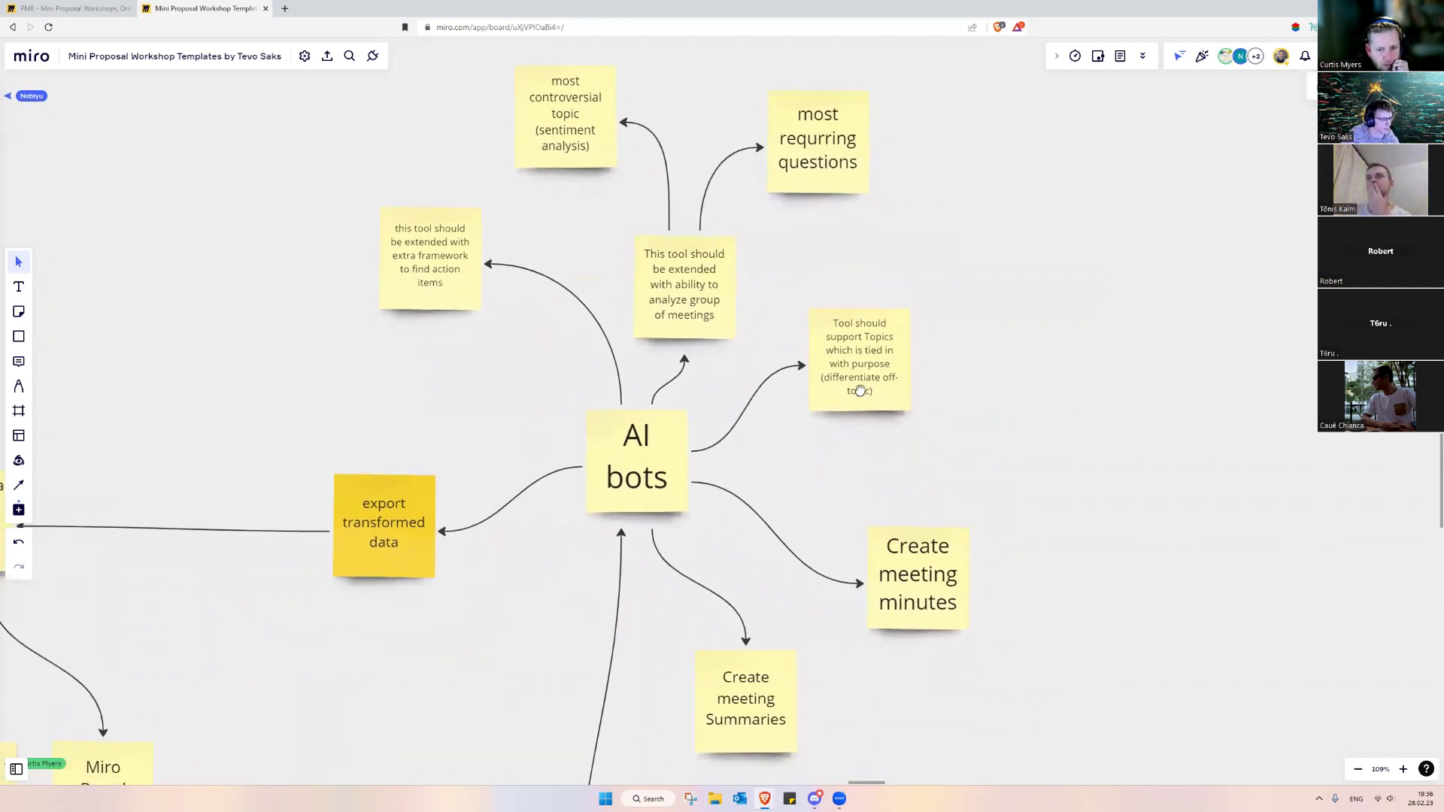
pyautogui.scroll(-2, 860, 390)
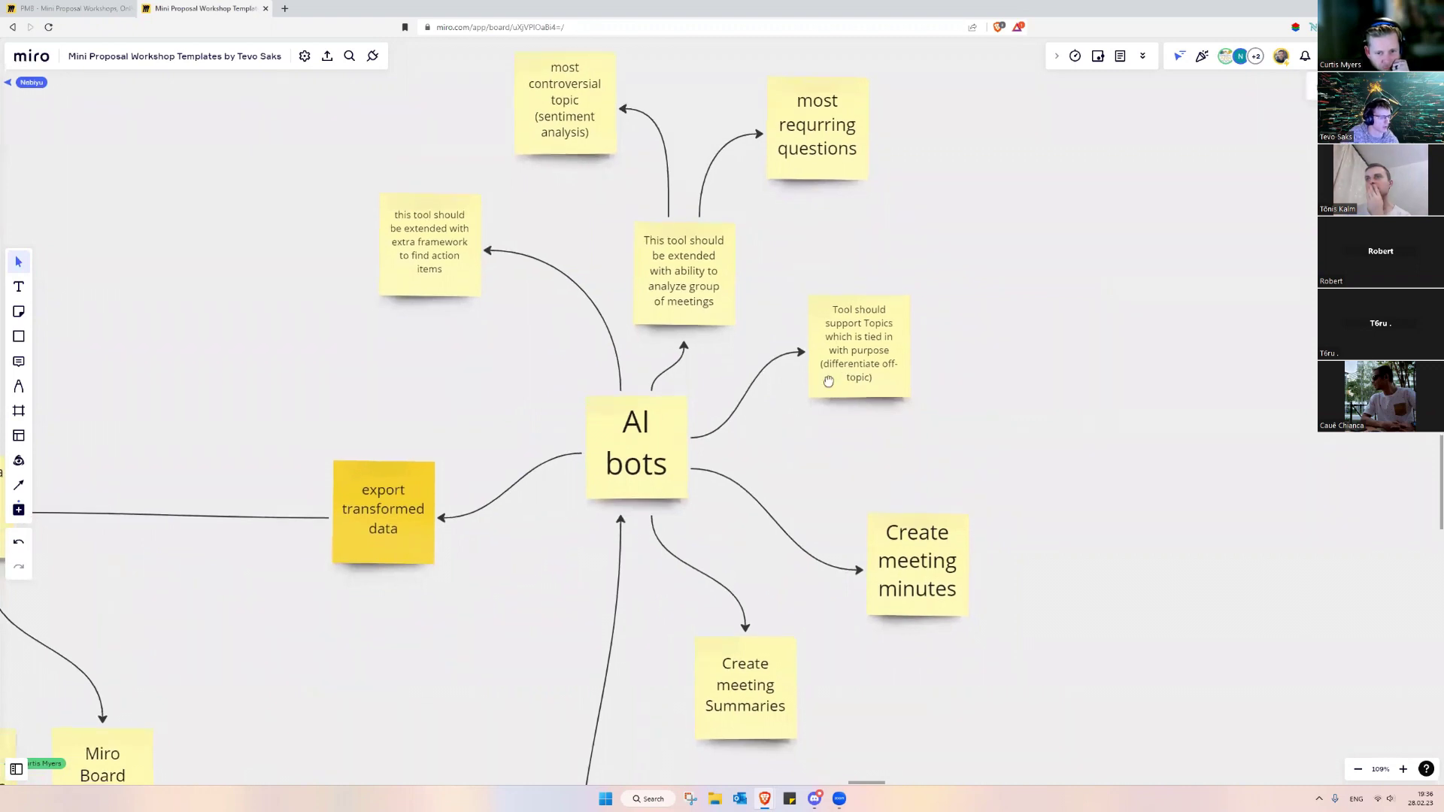
pyautogui.scroll(-5, 878, 470)
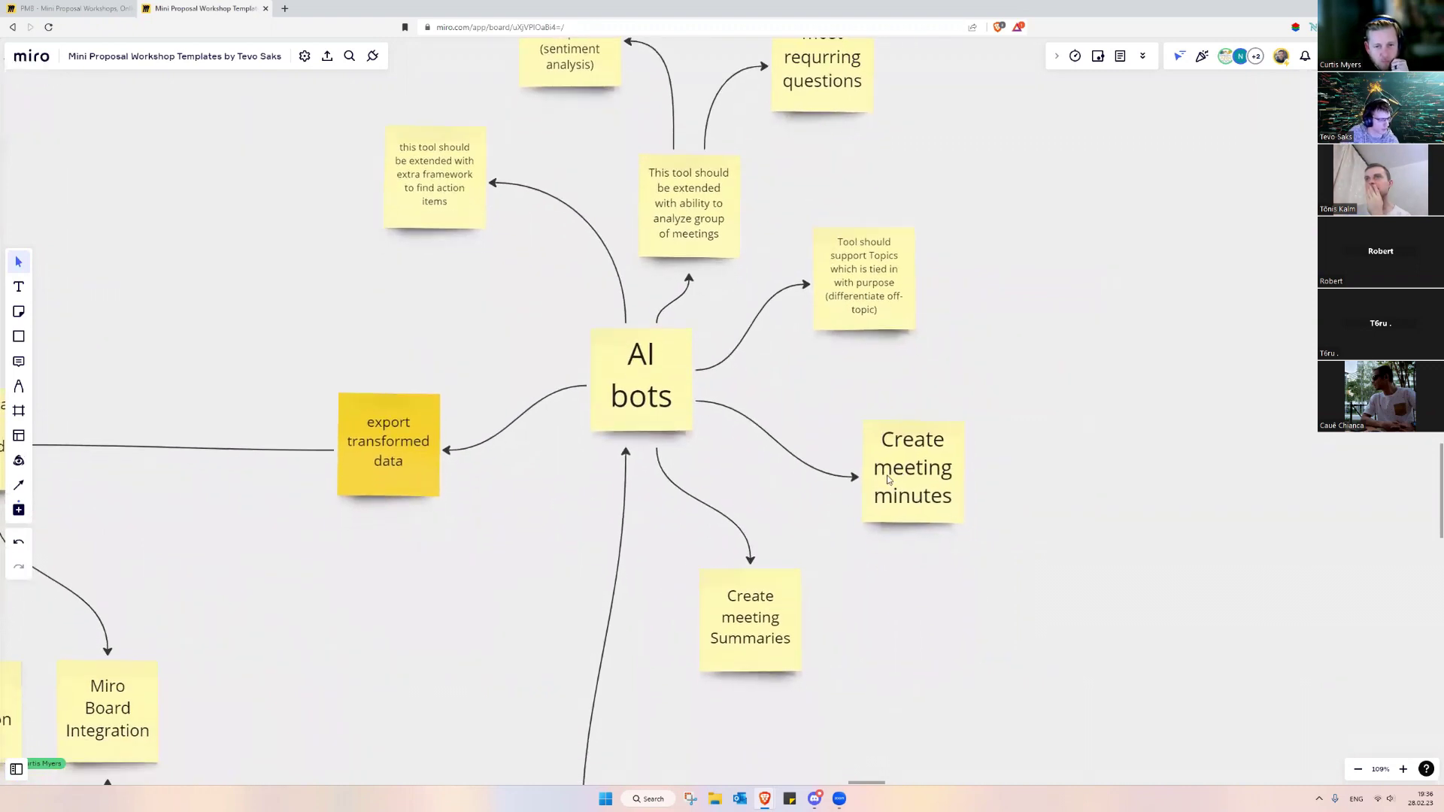
pyautogui.scroll(-2, 888, 479)
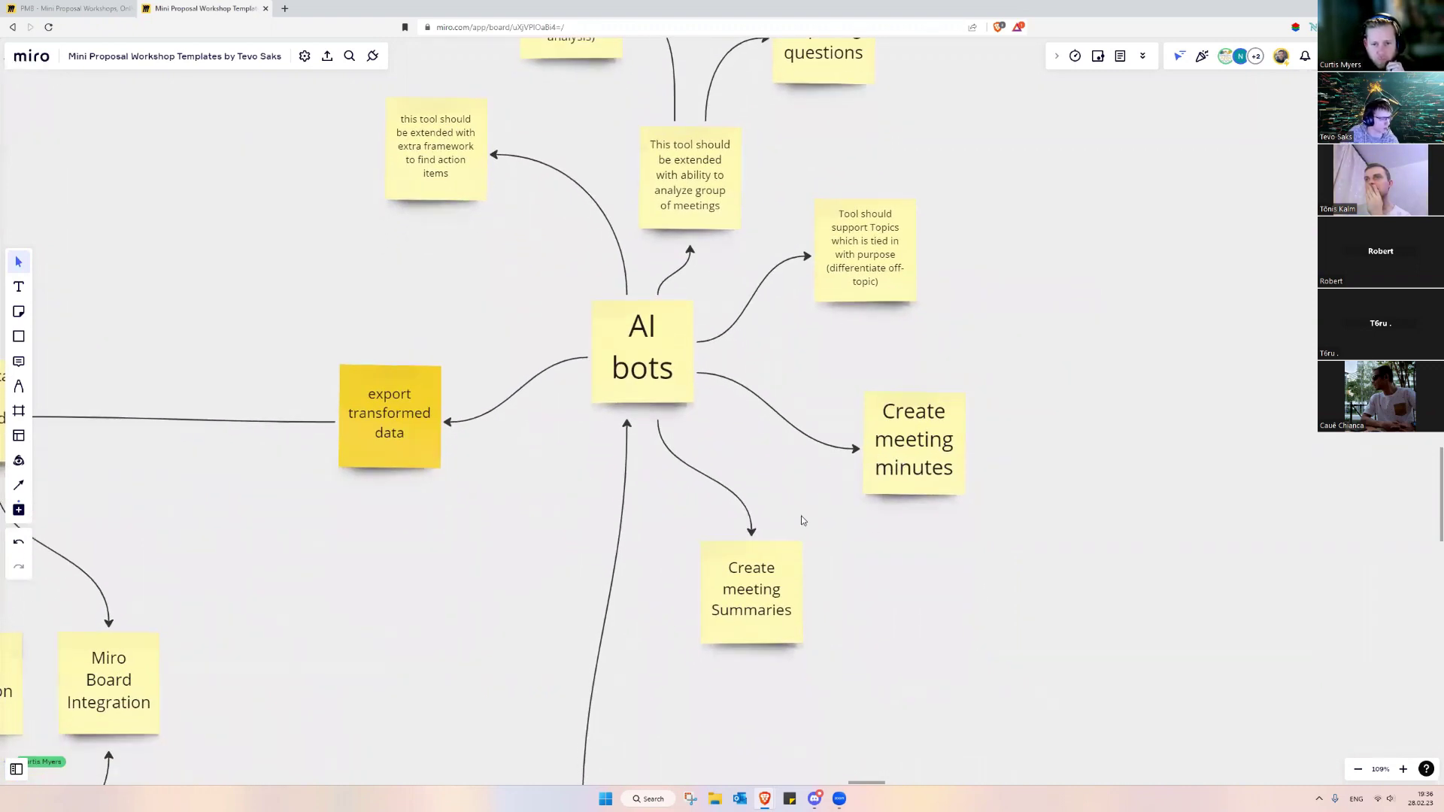
pyautogui.scroll(-3, 802, 520)
pyautogui.click(765, 560)
pyautogui.scroll(-5, 639, 514)
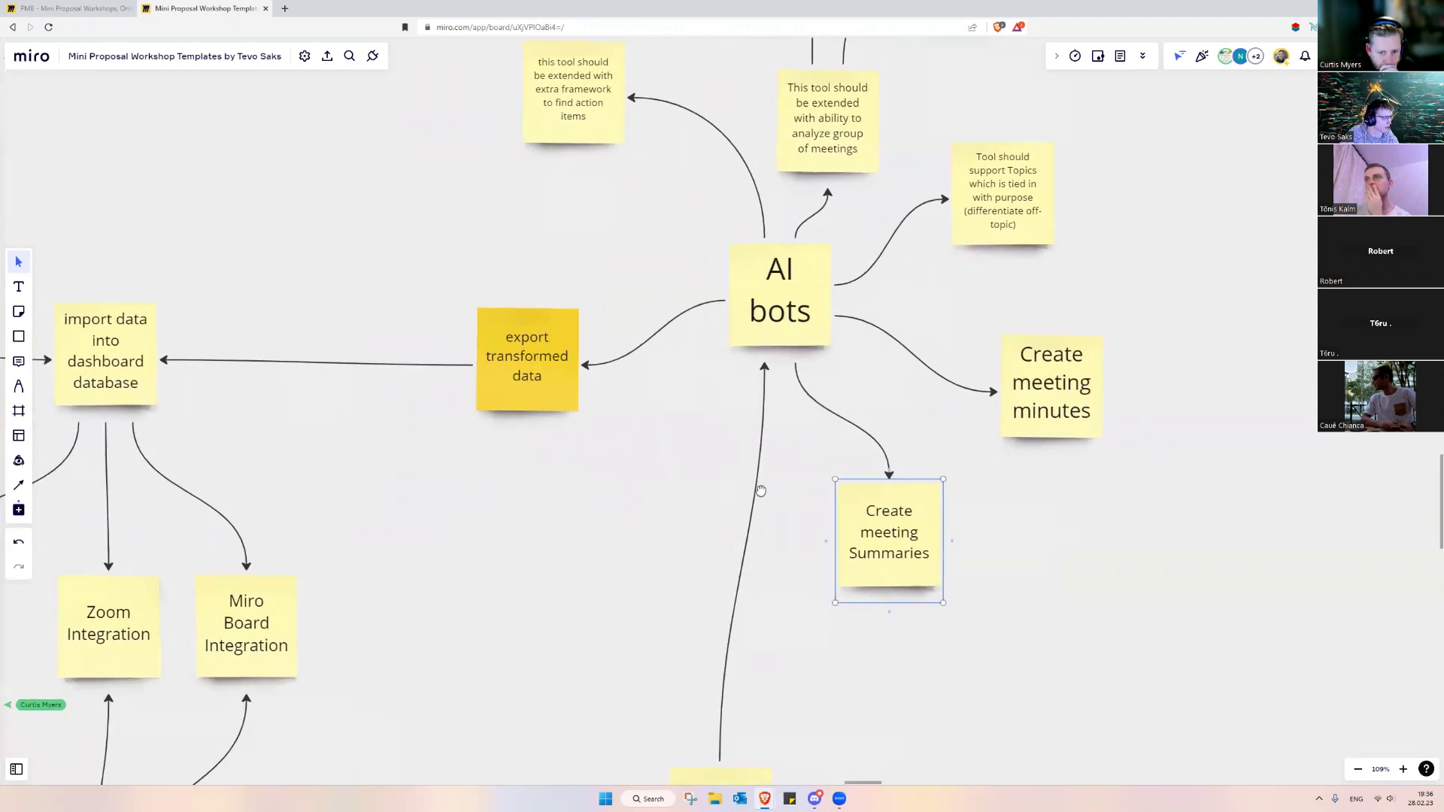
# Spread the "Create meeting Summaries" and Template Configuration notes farther apart beneath the AI bots note.
pyautogui.moveTo(769, 684); pyautogui.dragTo(717, 674)
pyautogui.moveTo(887, 501); pyautogui.dragTo(899, 518)
pyautogui.moveTo(749, 342); pyautogui.dragTo(841, 551)
pyautogui.moveTo(760, 618); pyautogui.dragTo(840, 494)
pyautogui.moveTo(1052, 565)
pyautogui.mouseDown()
pyautogui.moveTo(1057, 551)
pyautogui.moveTo(1024, 568)
pyautogui.mouseUp()
pyautogui.moveTo(751, 476); pyautogui.dragTo(818, 439)
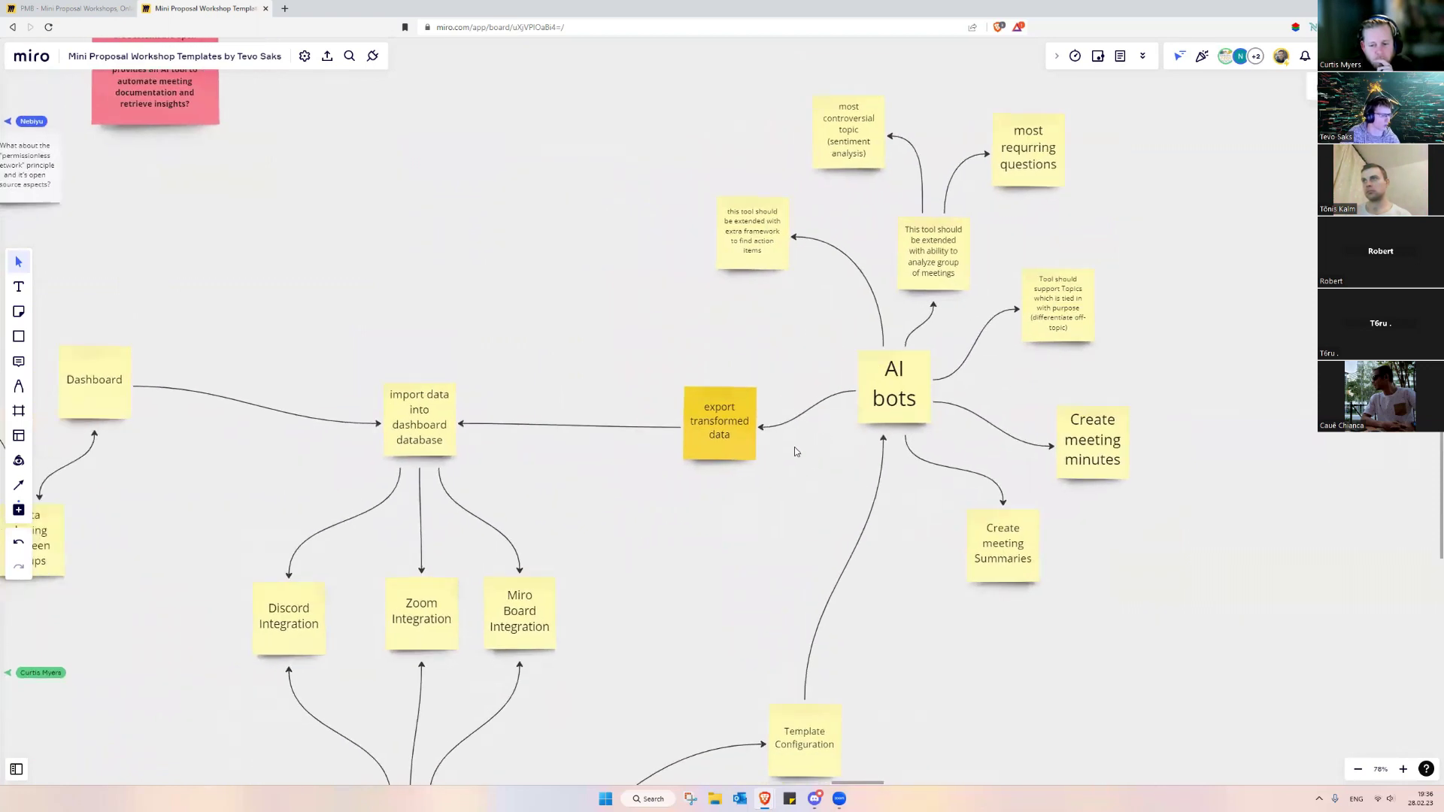
# Shift the "export transformed data" note slightly toward AI bots, level with the "import data into dashboard database" note.
pyautogui.click(713, 415)
pyautogui.moveTo(708, 436); pyautogui.dragTo(853, 511)
pyautogui.click(751, 498)
pyautogui.scroll(-1, 901, 500)
pyautogui.moveTo(713, 462); pyautogui.dragTo(749, 443)
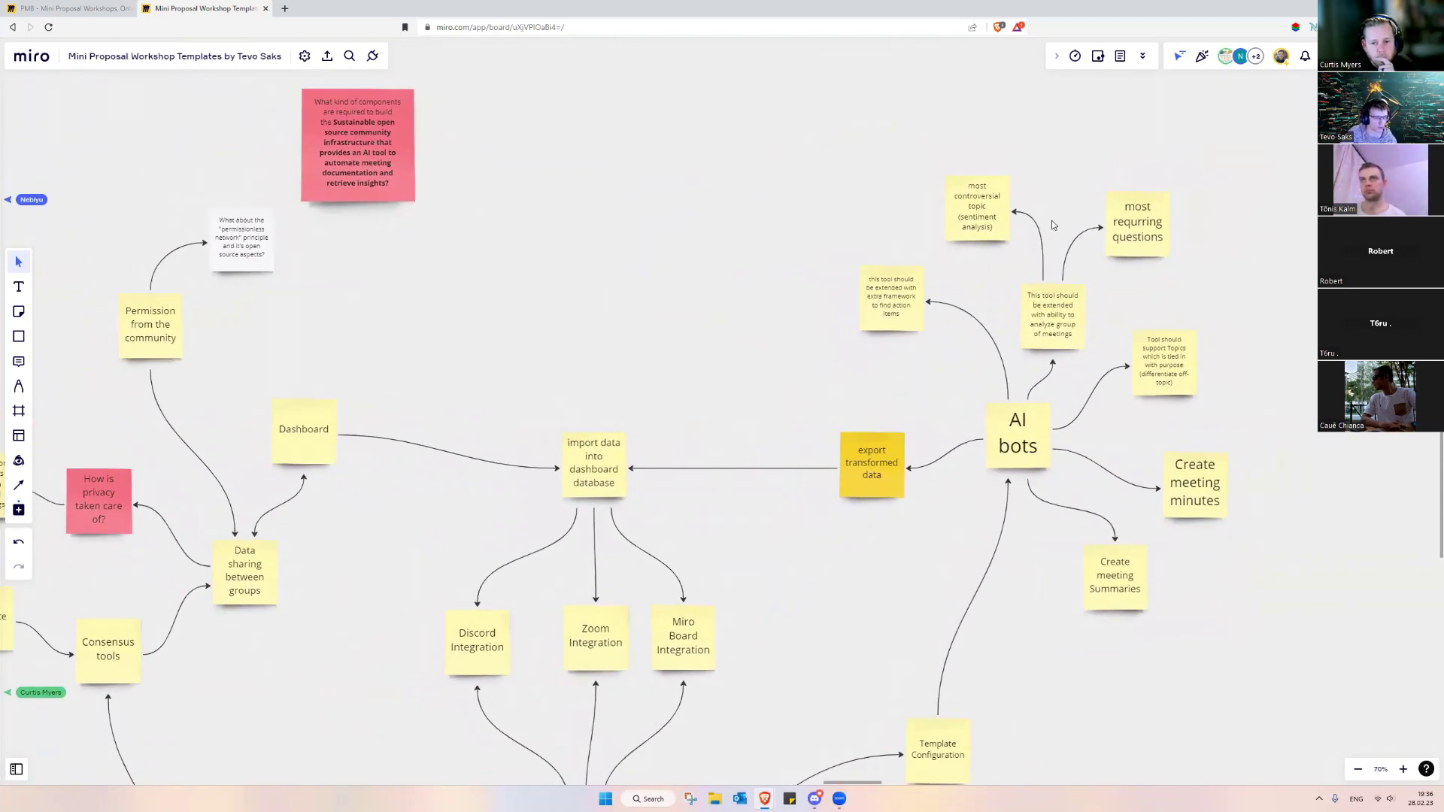
# Move the "export transformed data" note slightly closer to the "import data into dashboard database" note and select the import note.
pyautogui.moveTo(875, 393); pyautogui.dragTo(873, 273)
pyautogui.scroll(-3, 1048, 383)
pyautogui.scroll(1, 873, 273)
pyautogui.hscroll(1, 873, 273)
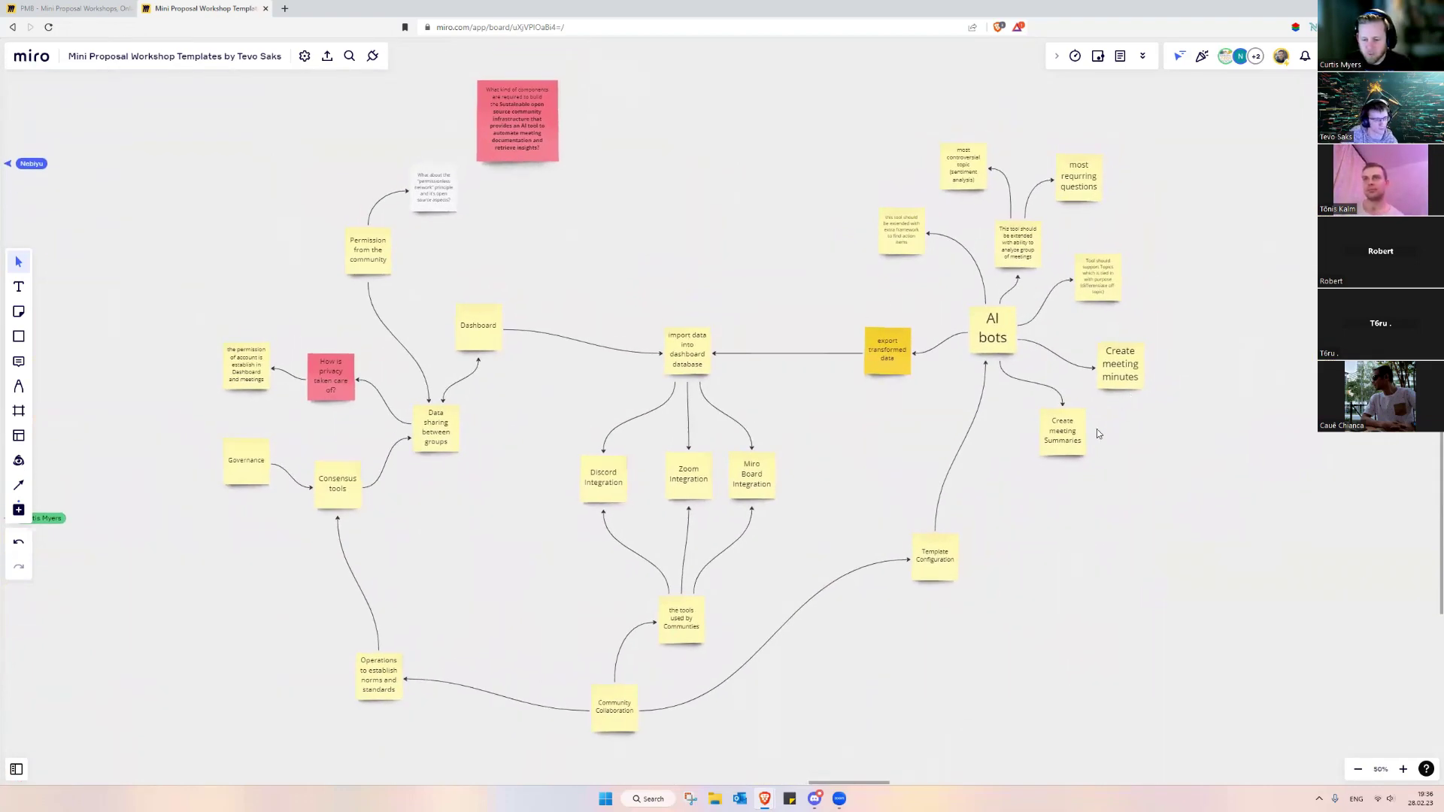
pyautogui.scroll(1, 1123, 403)
pyautogui.hscroll(1, 1123, 403)
pyautogui.click(844, 407)
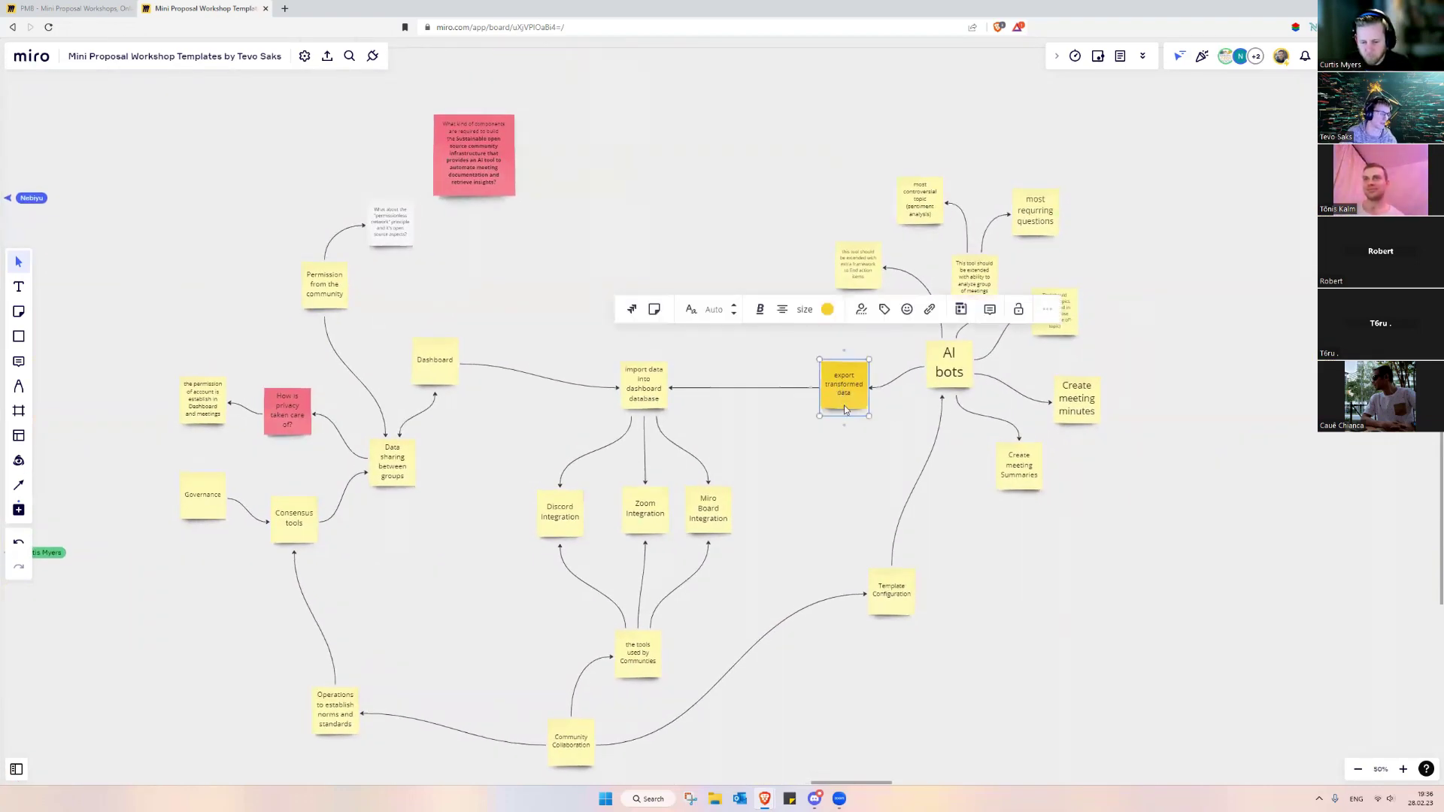
pyautogui.scroll(1, 767, 396)
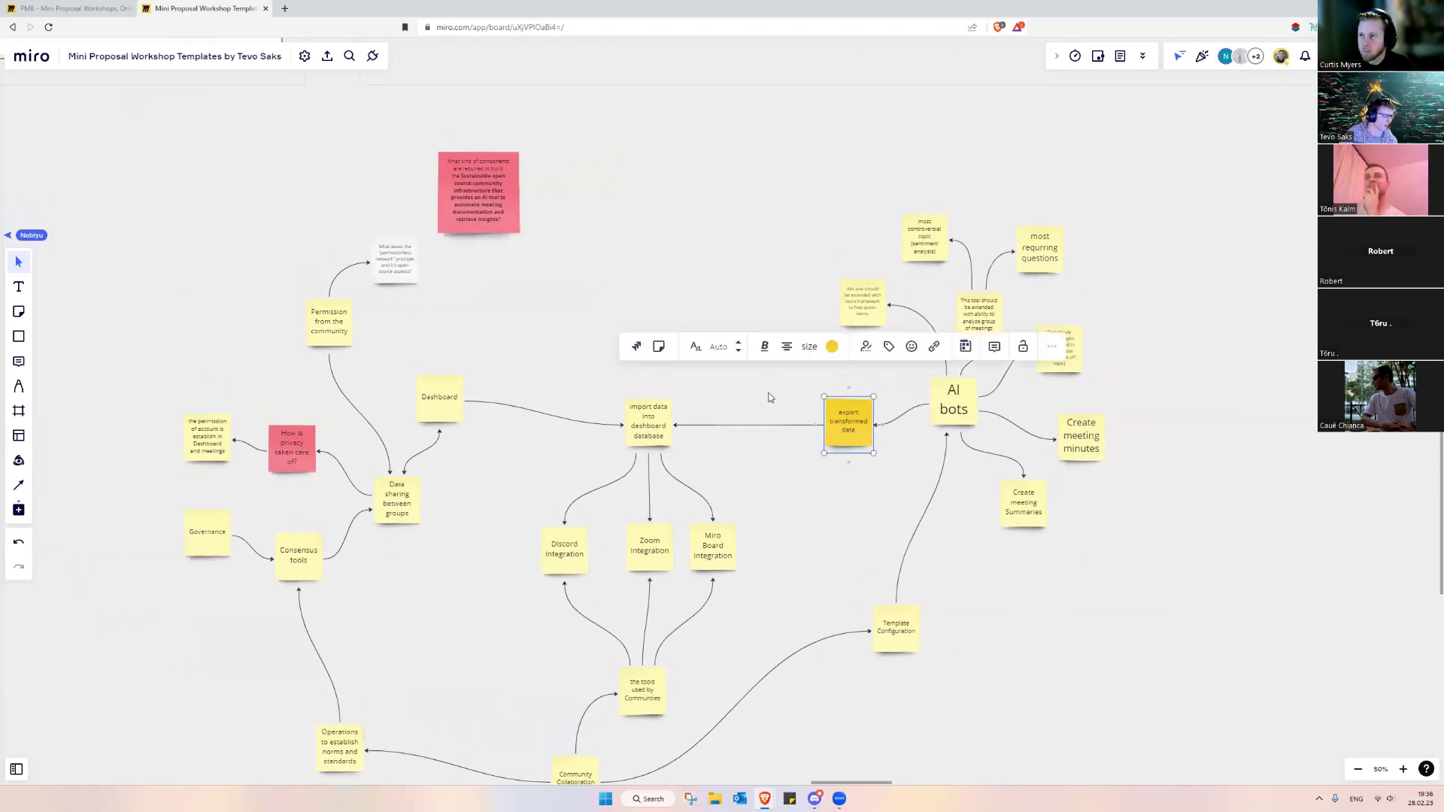
pyautogui.scroll(1, 771, 403)
pyautogui.hscroll(1, 770, 404)
pyautogui.moveTo(838, 455); pyautogui.dragTo(823, 455)
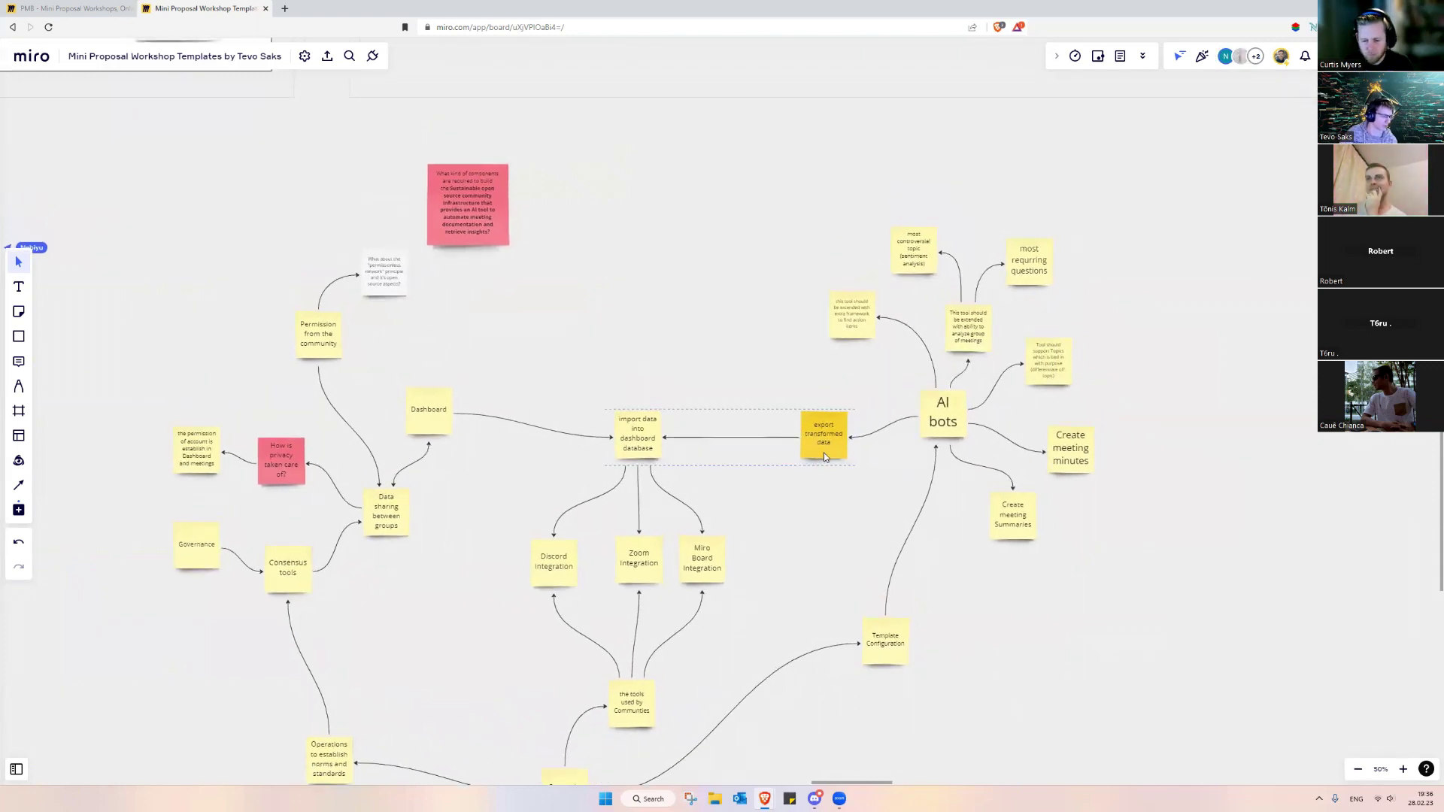
pyautogui.click(631, 434)
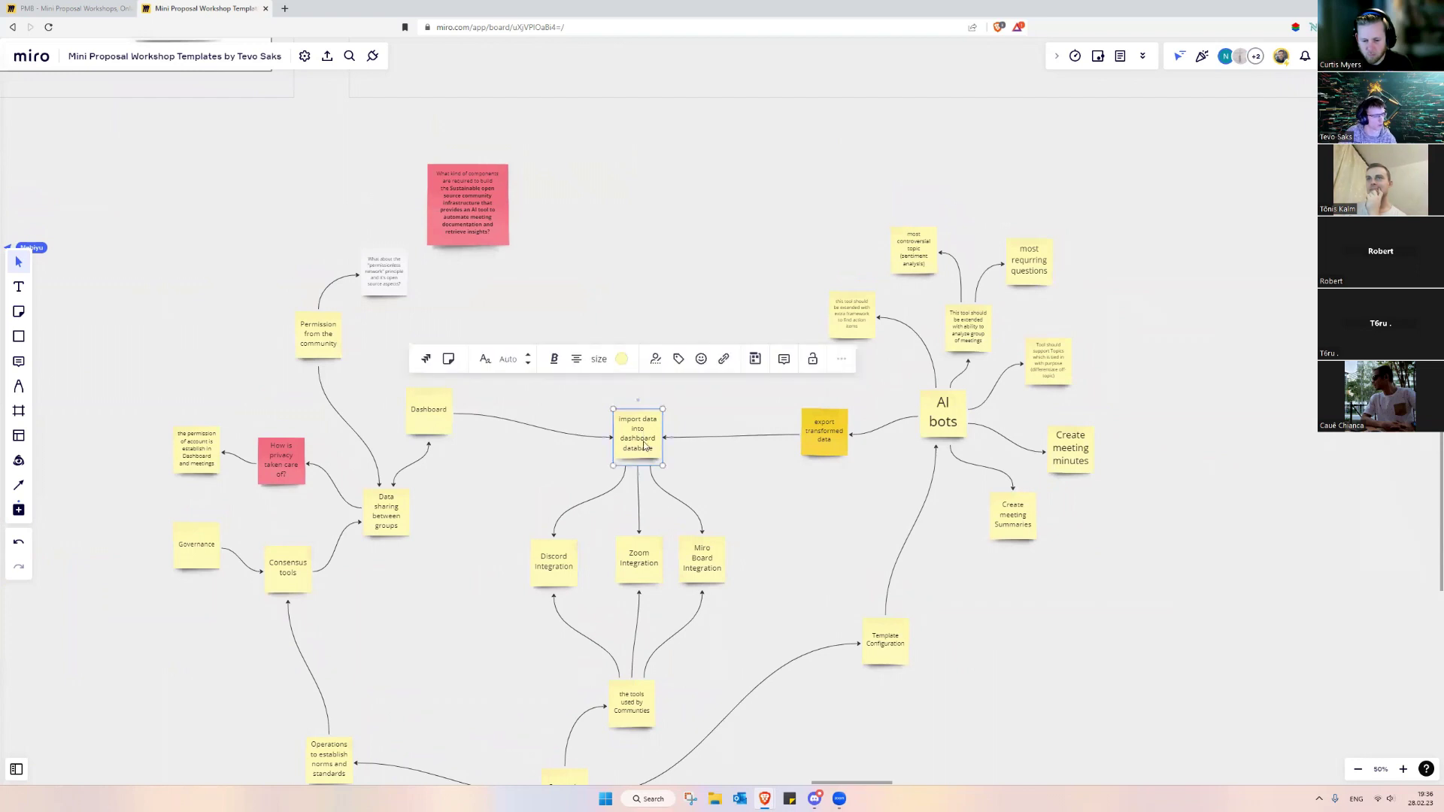
pyautogui.scroll(1, 780, 409)
pyautogui.hscroll(1, 780, 409)
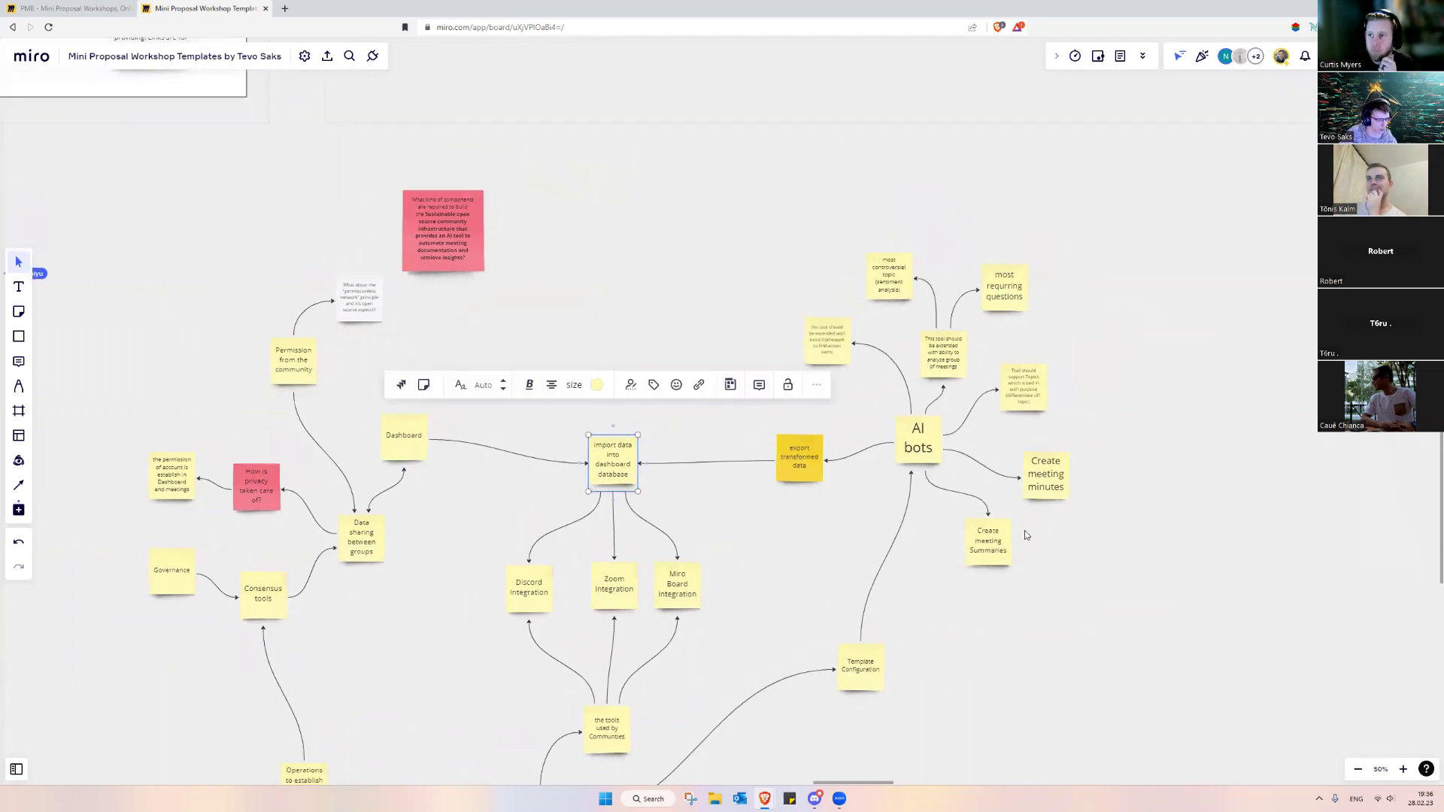
# Move the "export transformed data" note closer to the "import data into dashboard database" note, widening its gap from AI bots.
pyautogui.moveTo(1164, 603); pyautogui.dragTo(849, 258)
pyautogui.click(737, 385)
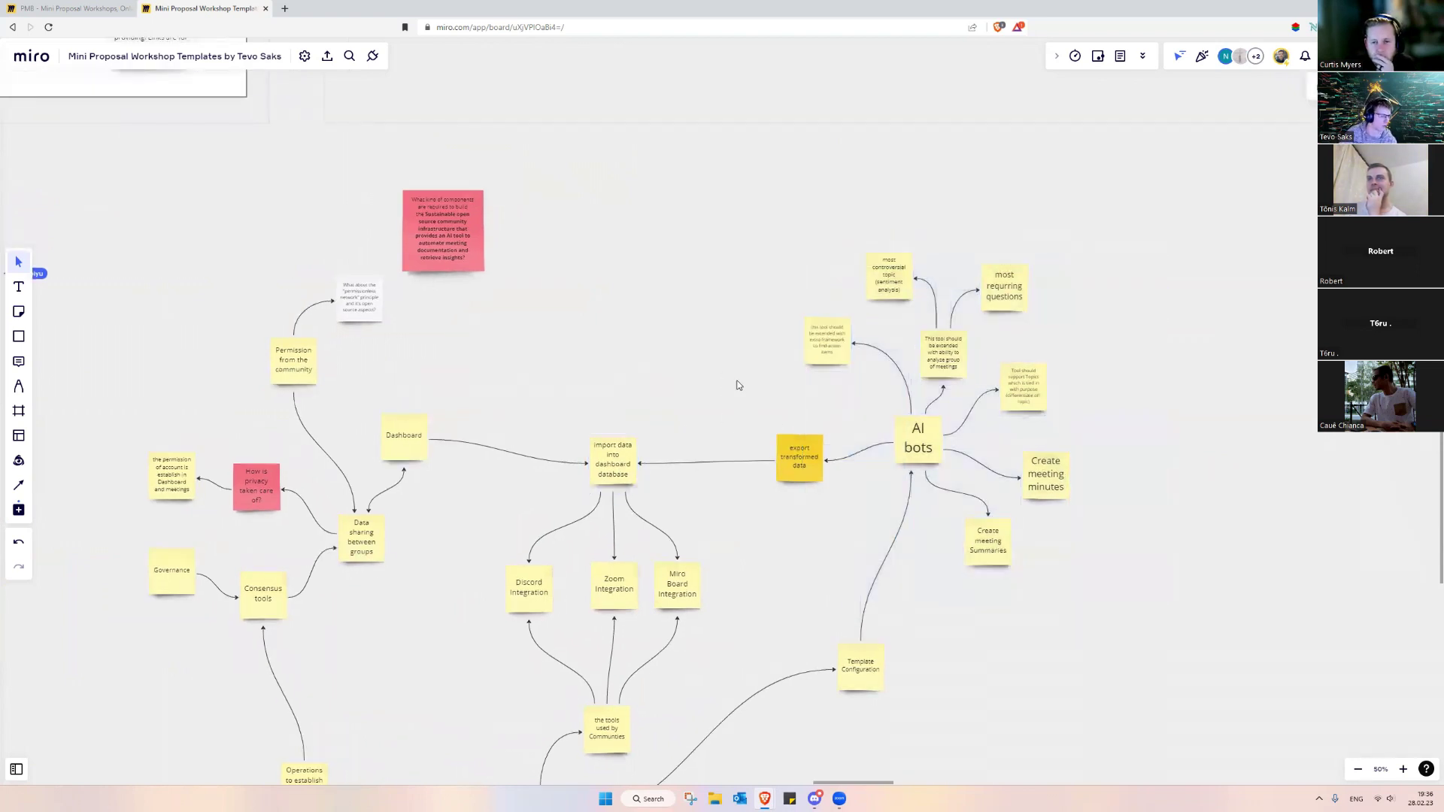
pyautogui.moveTo(1202, 580); pyautogui.dragTo(1056, 501)
pyautogui.scroll(3, 753, 390)
pyautogui.scroll(-1, 854, 461)
pyautogui.scroll(-1, 735, 421)
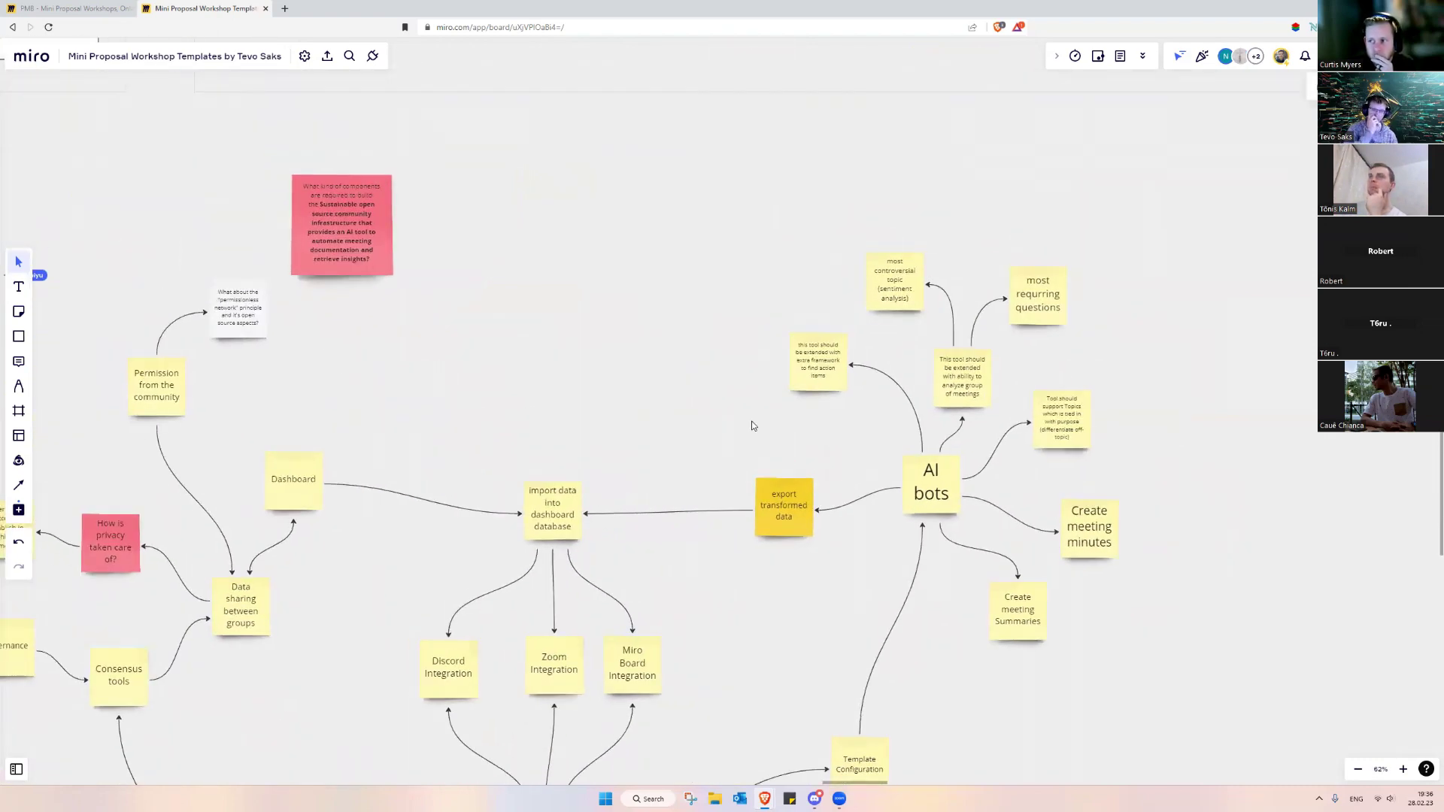
pyautogui.scroll(1, 796, 480)
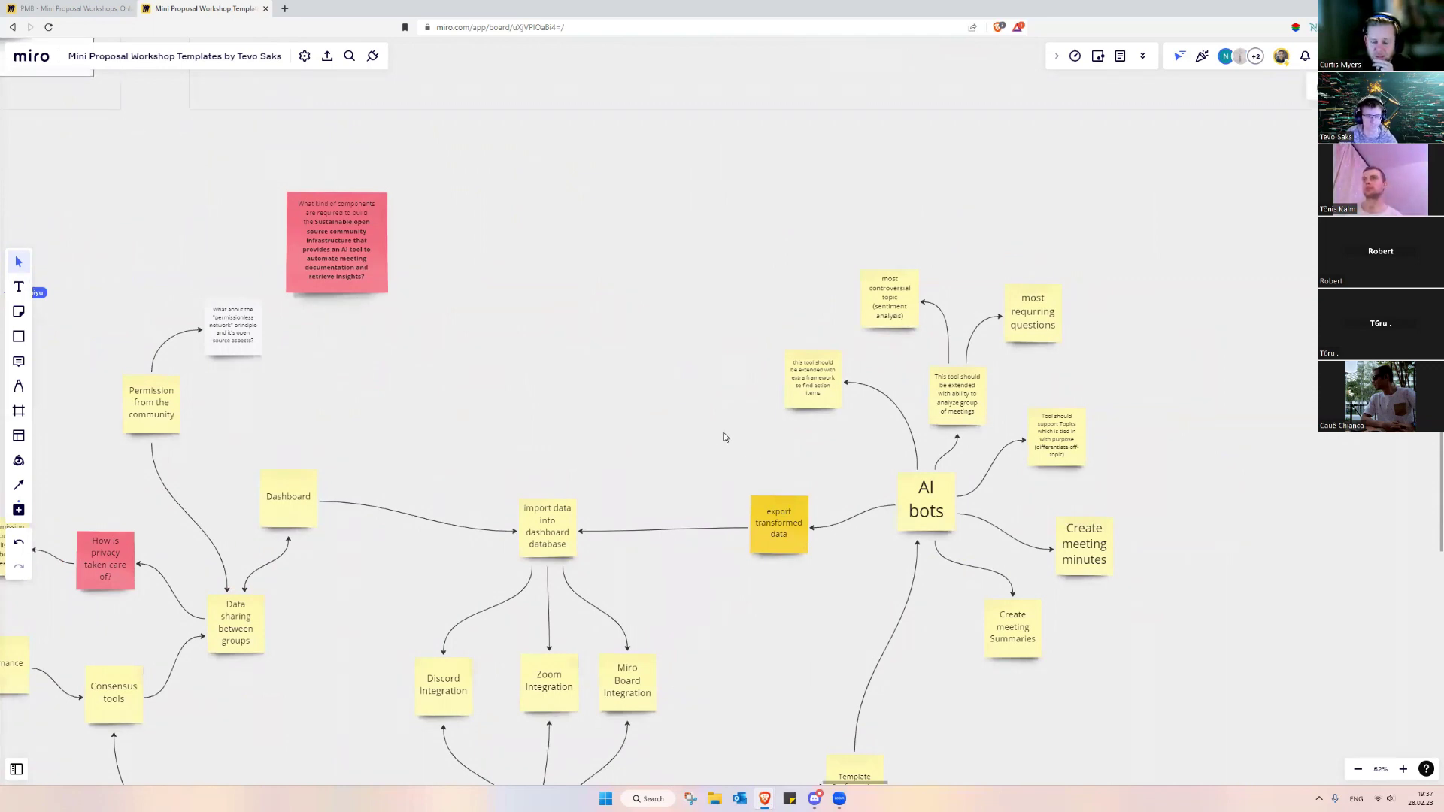
pyautogui.moveTo(715, 448); pyautogui.dragTo(737, 416)
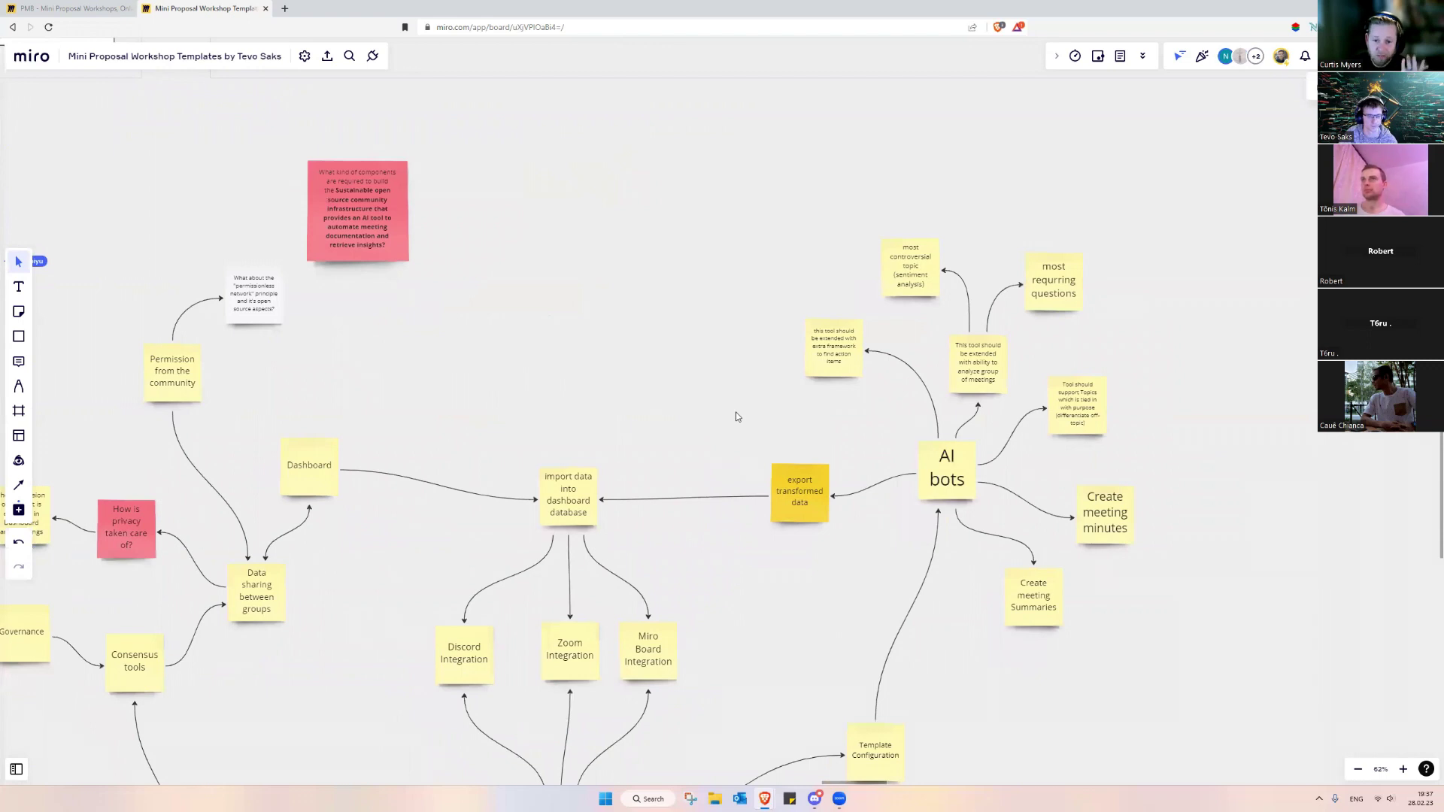
pyautogui.scroll(2, 833, 457)
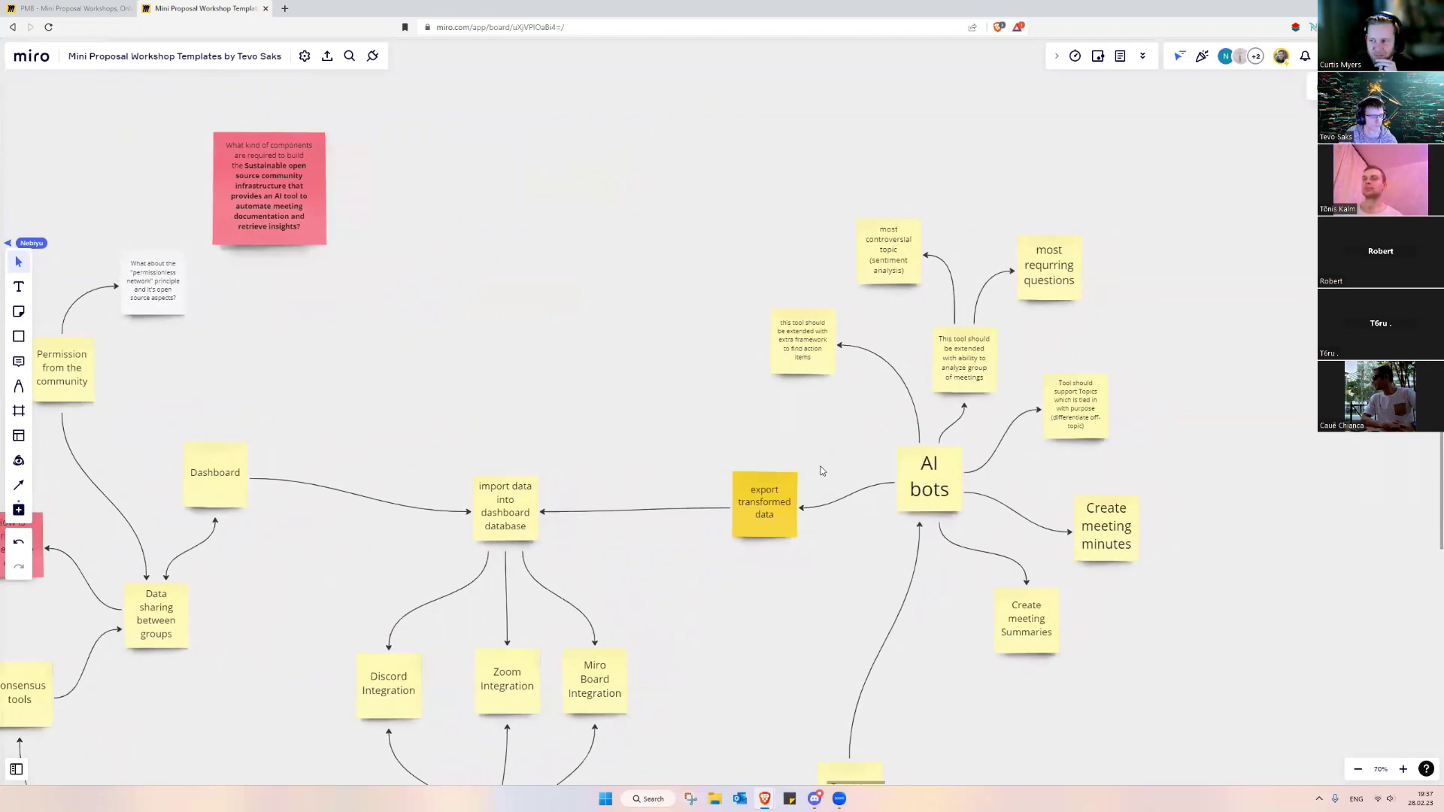
pyautogui.moveTo(769, 502); pyautogui.dragTo(739, 512)
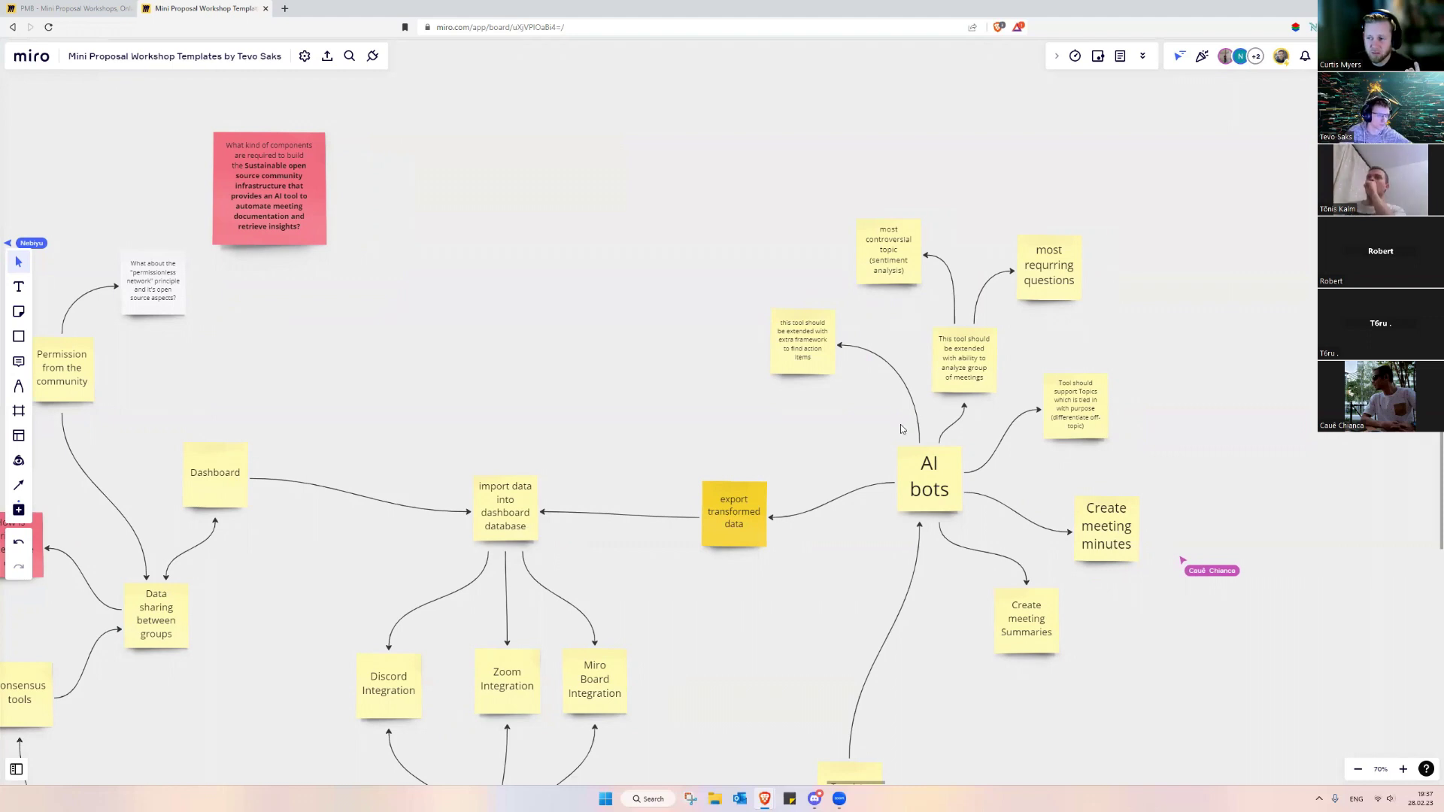
# Duplicate the "this tool should be extended with extra framework to find action items" note beside it and replace the copy's text with "decision Items".
pyautogui.scroll(1, 1095, 362)
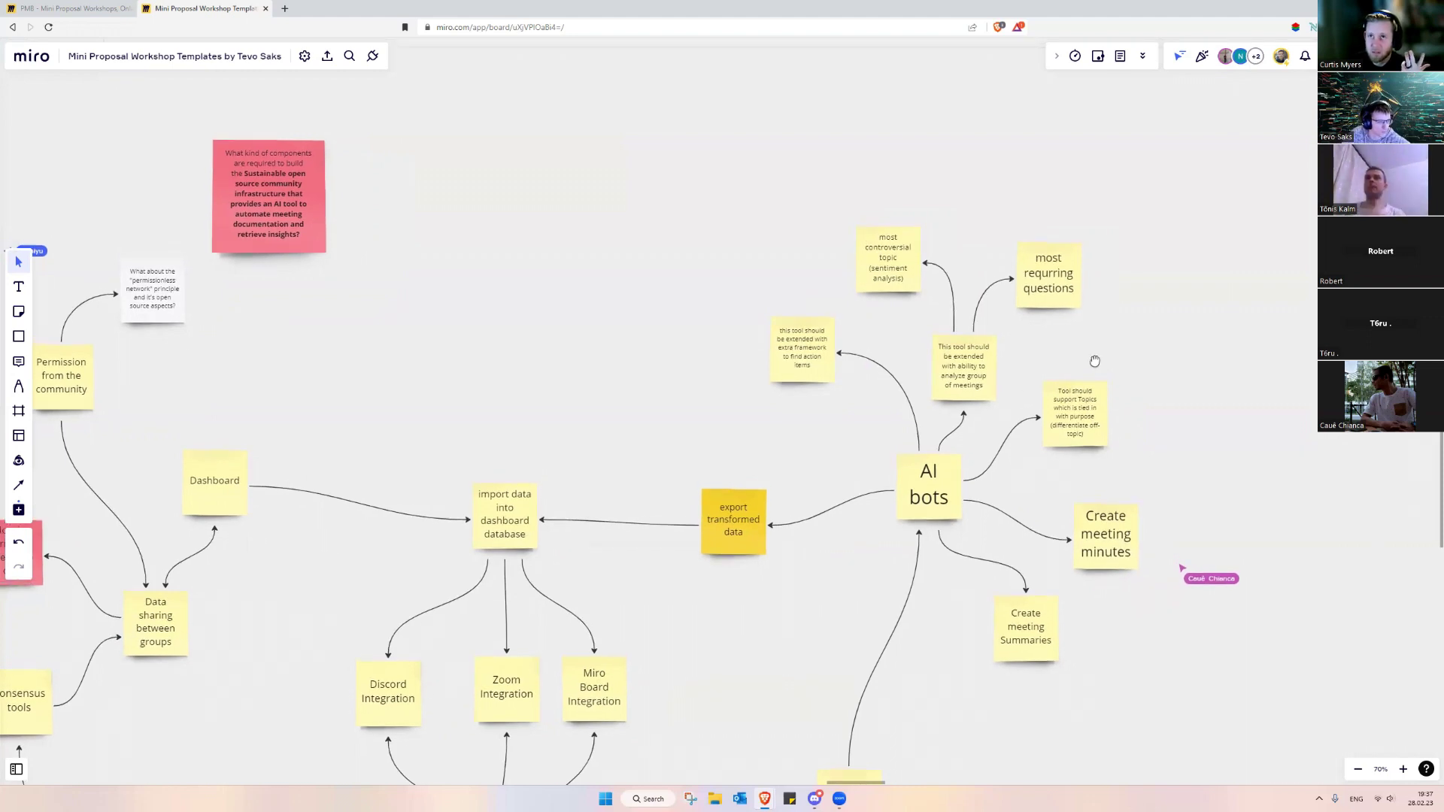
pyautogui.moveTo(1095, 361); pyautogui.dragTo(1093, 366)
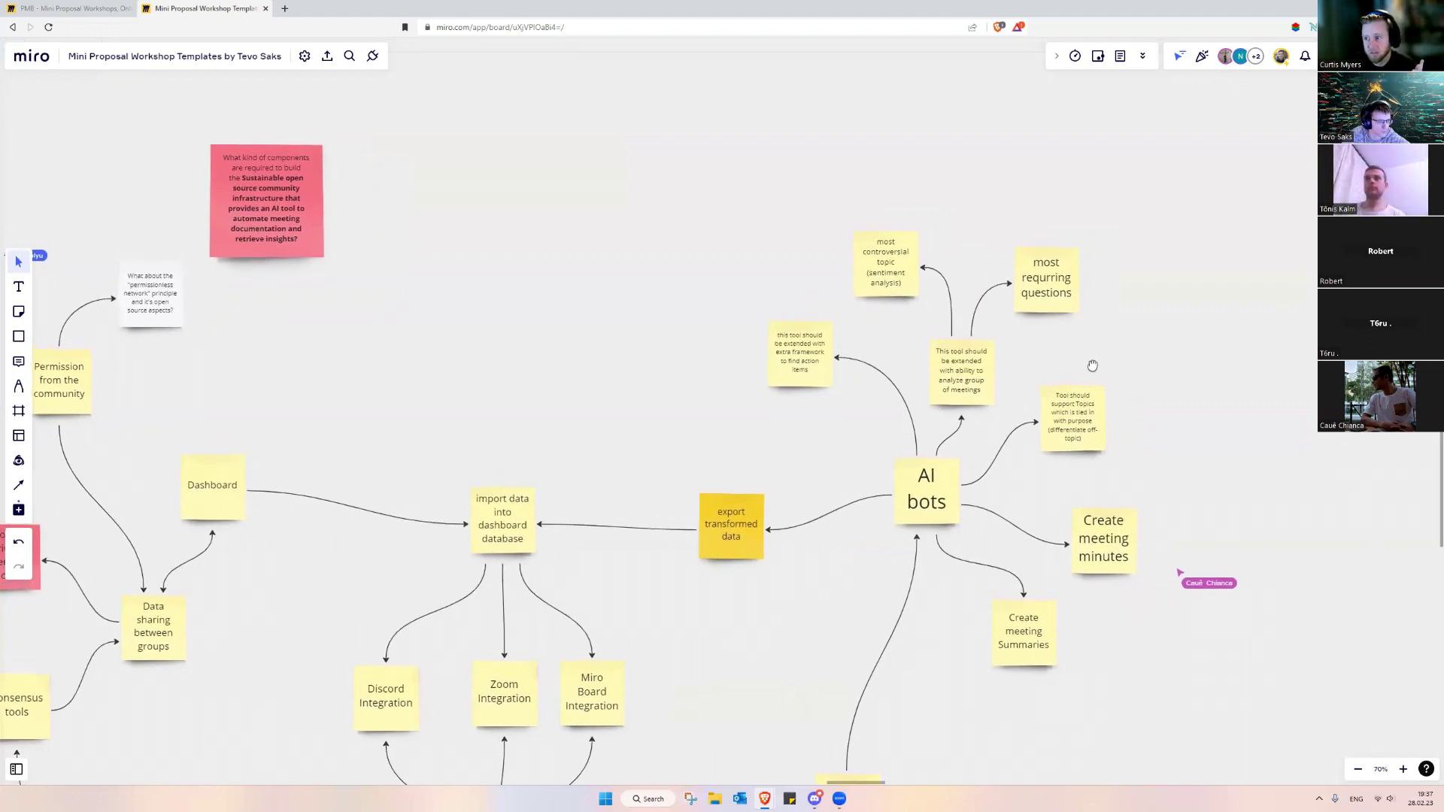
pyautogui.click(790, 366)
pyautogui.moveTo(789, 367); pyautogui.dragTo(720, 356)
pyautogui.doubleClick(720, 357)
pyautogui.write('dec')
pyautogui.press('Return')
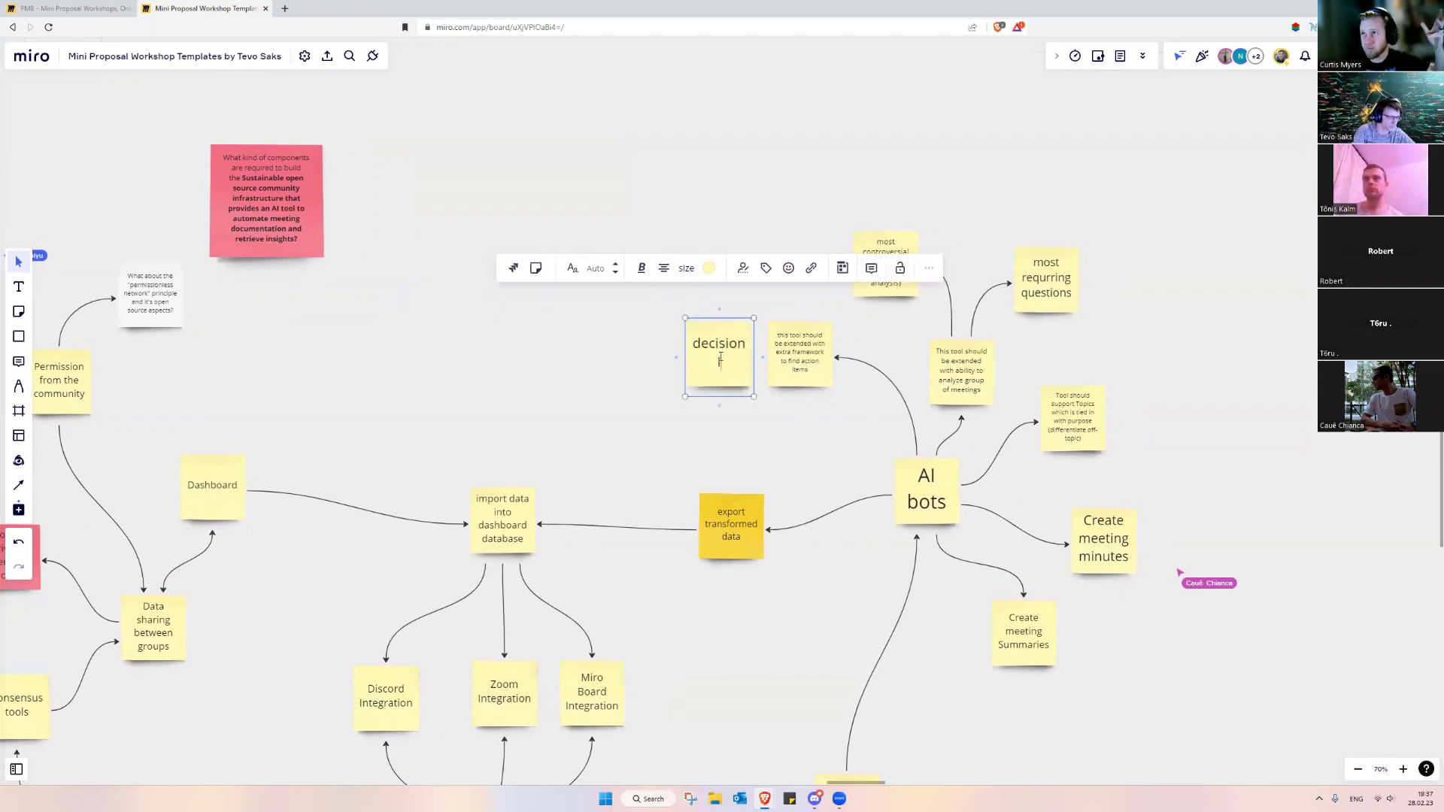
# Place the "decision Items" note between the extra framework and "export transformed data" notes, and connect AI bots to it with an arrow.
pyautogui.moveTo(782, 380); pyautogui.dragTo(755, 419)
pyautogui.click(920, 472)
pyautogui.moveTo(925, 450); pyautogui.dragTo(775, 439)
pyautogui.moveTo(703, 225); pyautogui.dragTo(691, 239)
# Duplicate the "decision Items" note beside it and replace the copy's text with "Reminders for future".
pyautogui.click(774, 457)
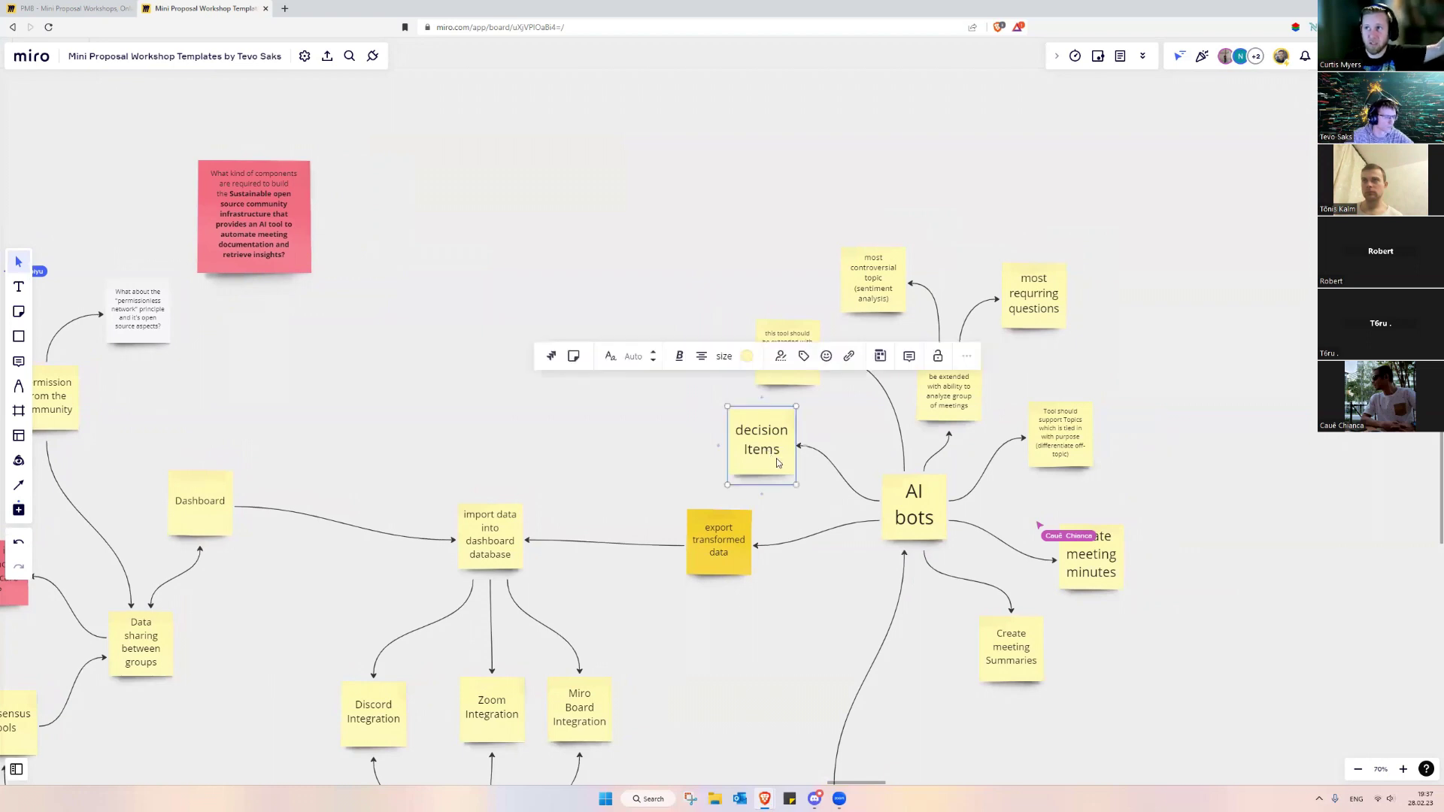
pyautogui.hotkey('ctrl', 'd')
pyautogui.tripleClick(683, 441)
pyautogui.write('Remind It')
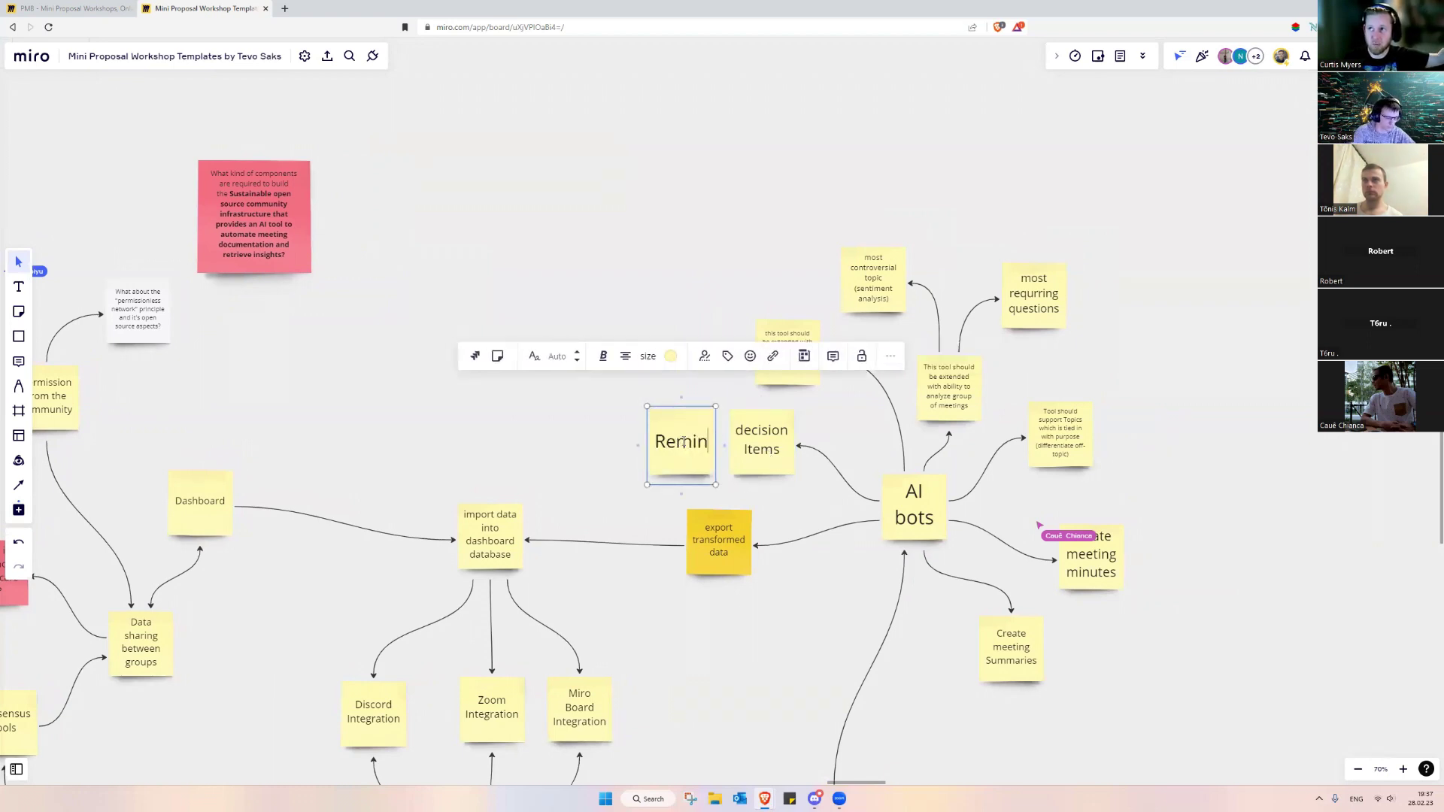
pyautogui.press('BackSpace')
pyautogui.press('BackSpace')
pyautogui.press('BackSpace')
pyautogui.write('ers for future')
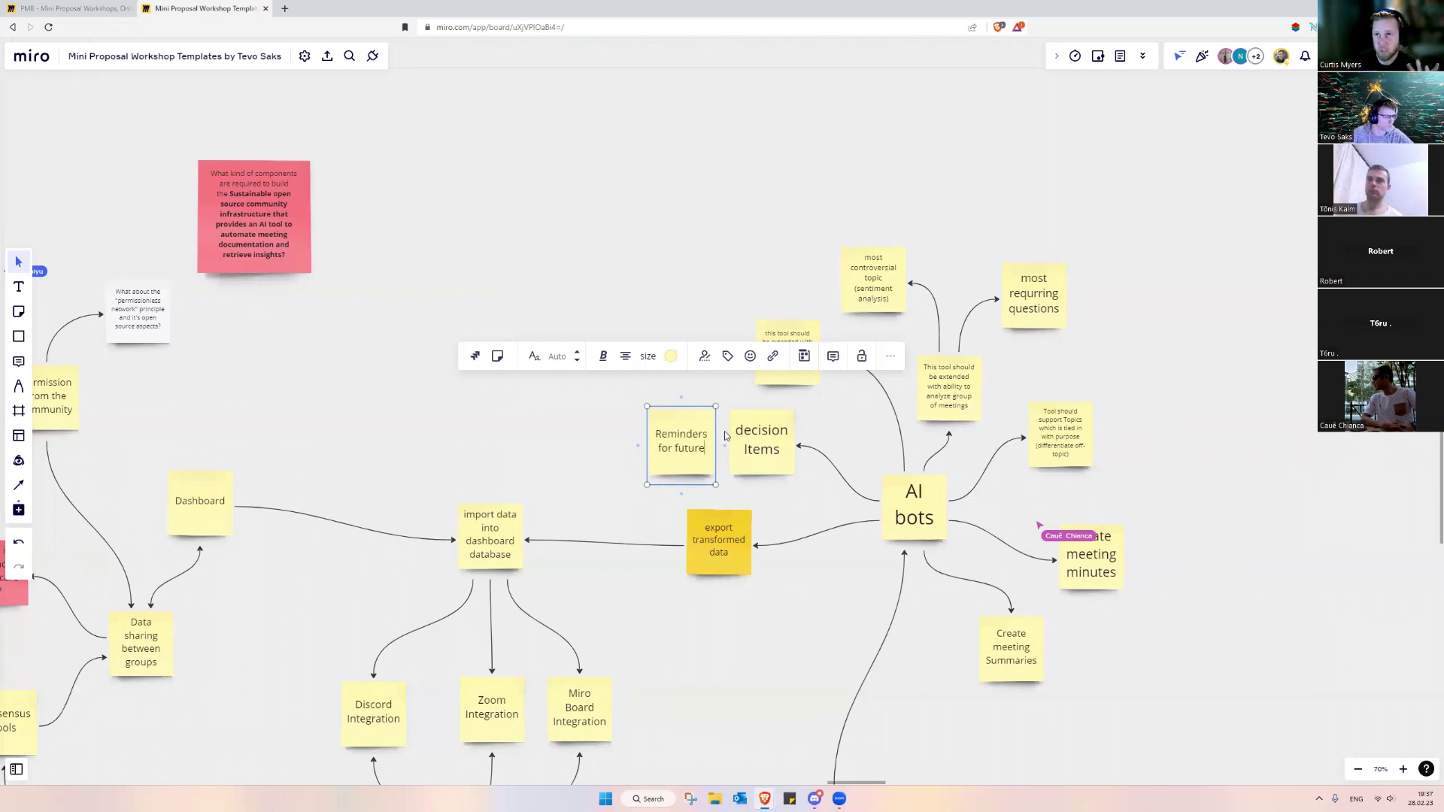
# Move the "Reminders for future" note below the "export transformed data" note and connect AI bots to it with an arrow.
pyautogui.click(640, 585)
pyautogui.moveTo(677, 433); pyautogui.dragTo(784, 625)
pyautogui.click(901, 505)
pyautogui.moveTo(873, 510)
pyautogui.mouseDown()
pyautogui.moveTo(811, 615)
pyautogui.moveTo(711, 637)
pyautogui.mouseUp()
# Duplicate the "Reminders for future" note beside it and select the copy's text for replacement.
pyautogui.click(791, 635)
pyautogui.tripleClick(711, 637)
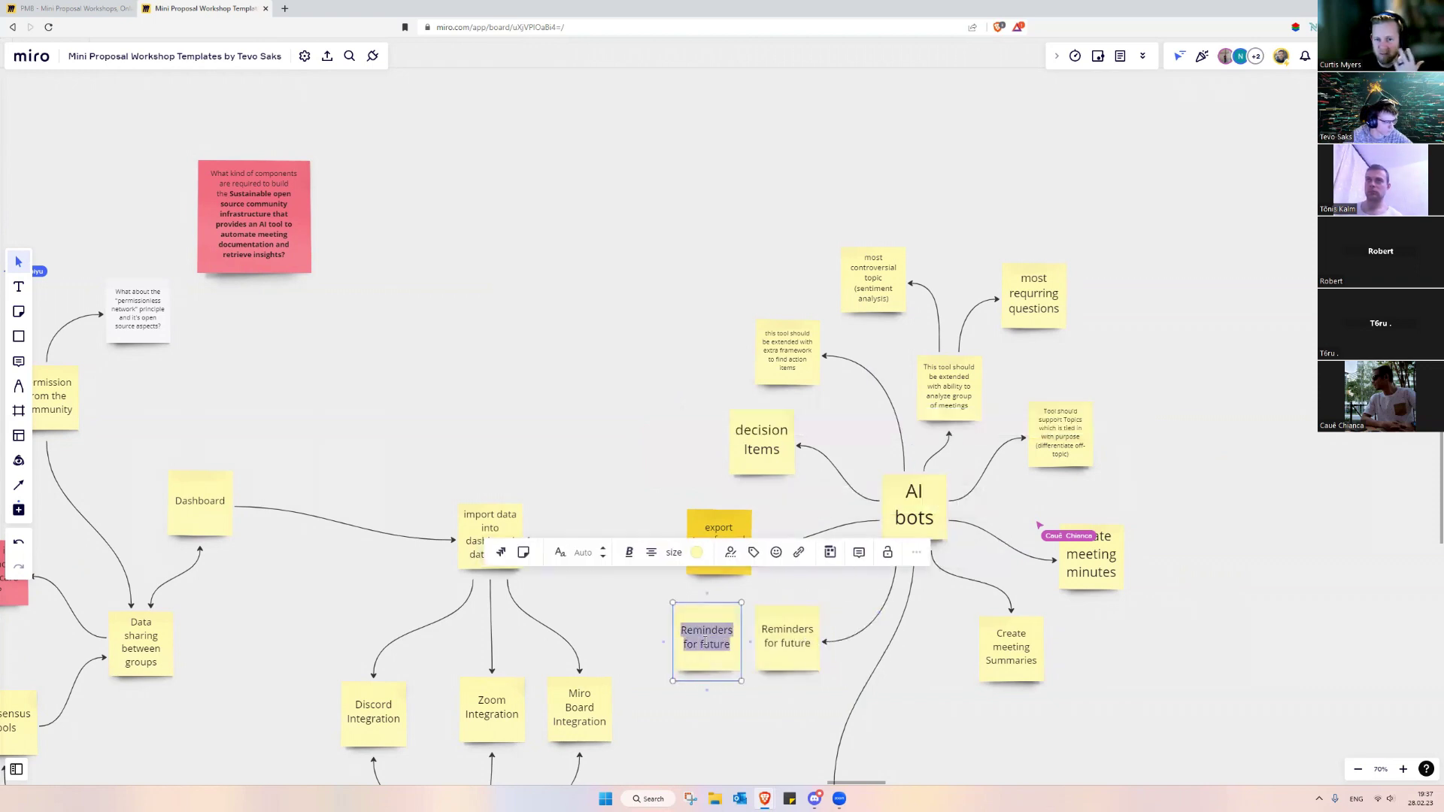